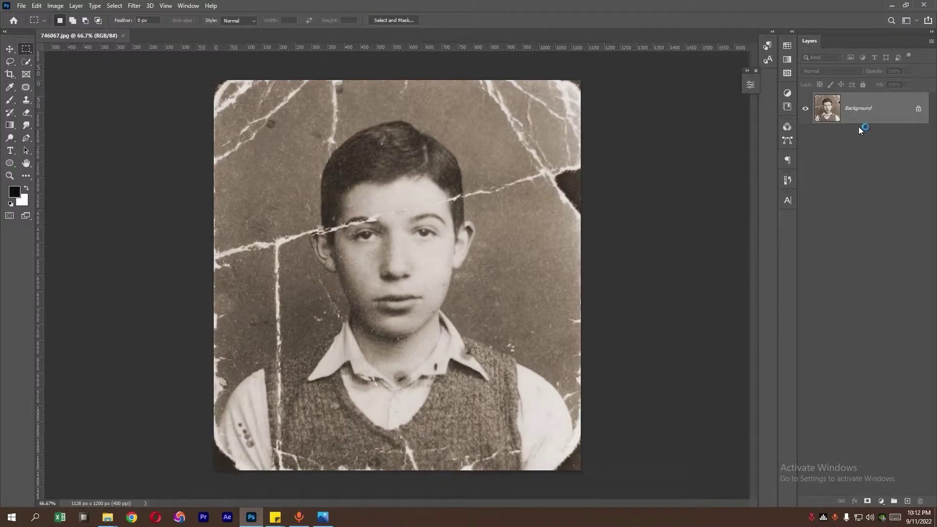
- Duplicate the Background layer of 746067.jpg into a Background copy working layer
drag(865, 125, 911, 501)
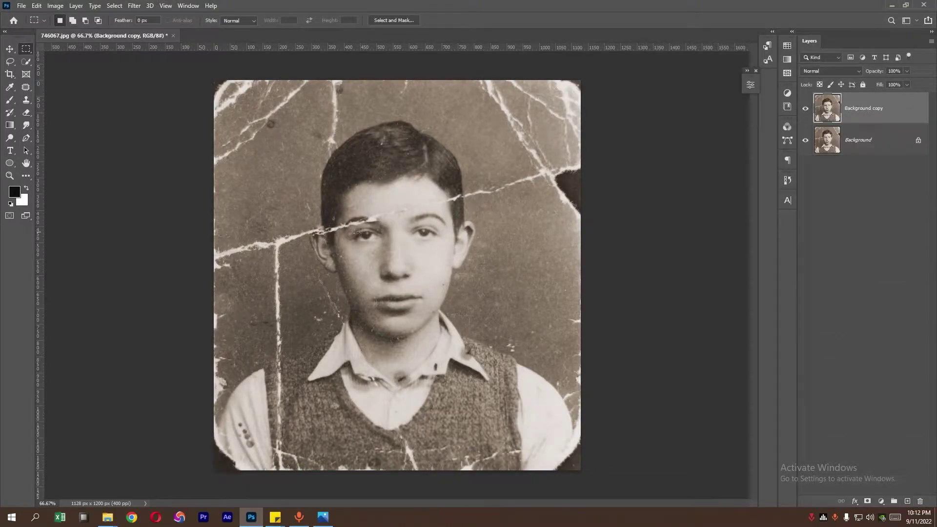
- Zoom in and patch the forehead crack with clean skin using the Patch tool
key(ctrl+plus)
key(ctrl+plus)
key(j)
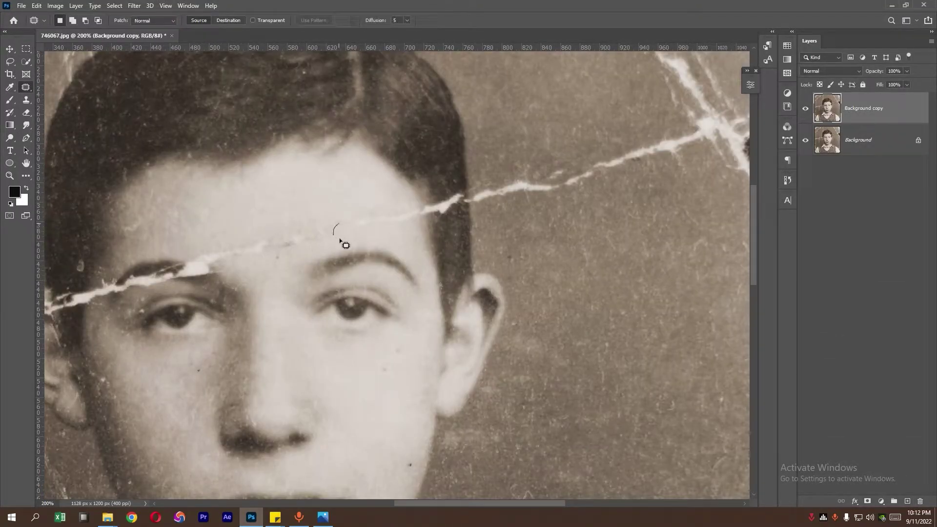
drag(415, 210, 340, 225)
drag(376, 230, 383, 199)
key(ctrl+d)
- Patch the crack section above the brow and outline the small piece near the left brow
drag(331, 220, 226, 253)
drag(349, 223, 335, 209)
key(ctrl+d)
drag(287, 263, 284, 260)
click(215, 256)
drag(204, 252, 241, 224)
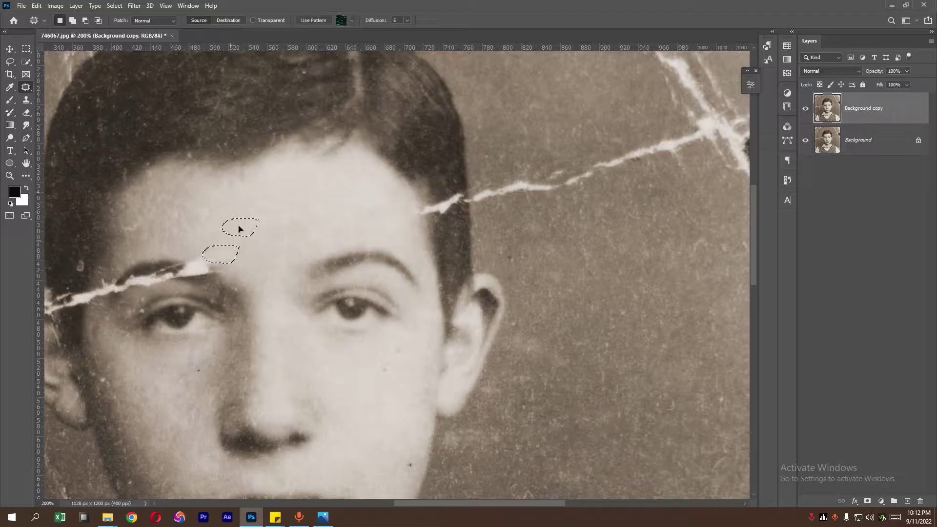
drag(99, 288, 177, 225)
scroll(171, 228, up, 4)
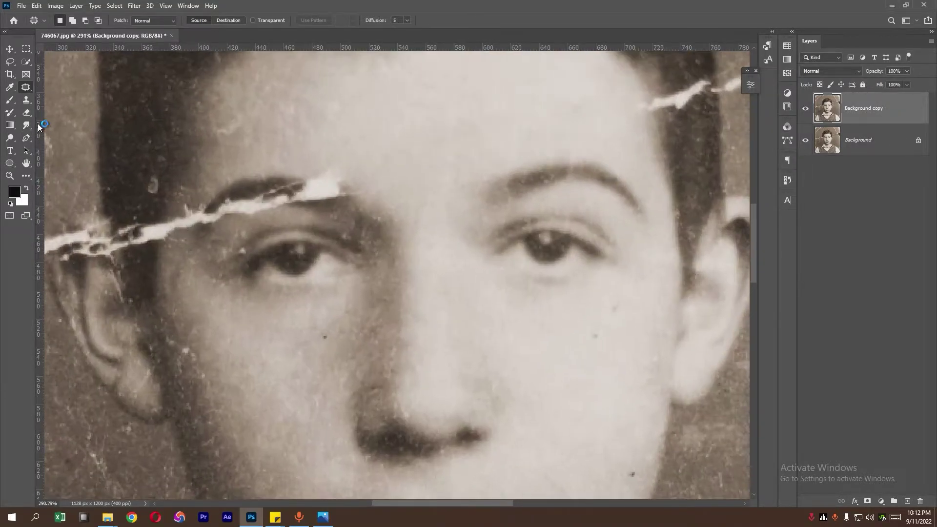
- Clone Stamp sampled skin and dark tone over the end of the brow crack
key(s)
alt+click(174, 254)
click(179, 222)
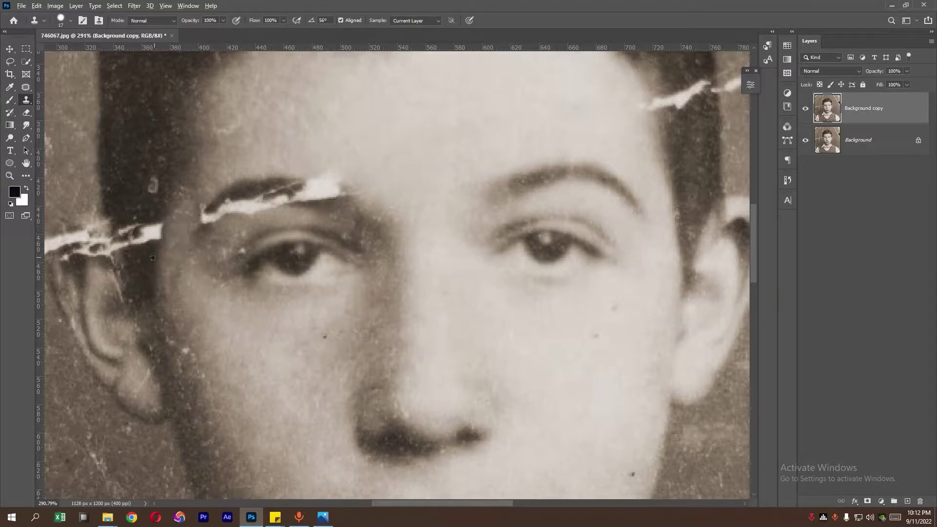
alt+click(153, 258)
mouse_move(158, 234)
mouse_down()
mouse_move(136, 227)
mouse_move(122, 246)
mouse_up()
alt+click(131, 192)
right_click(152, 182)
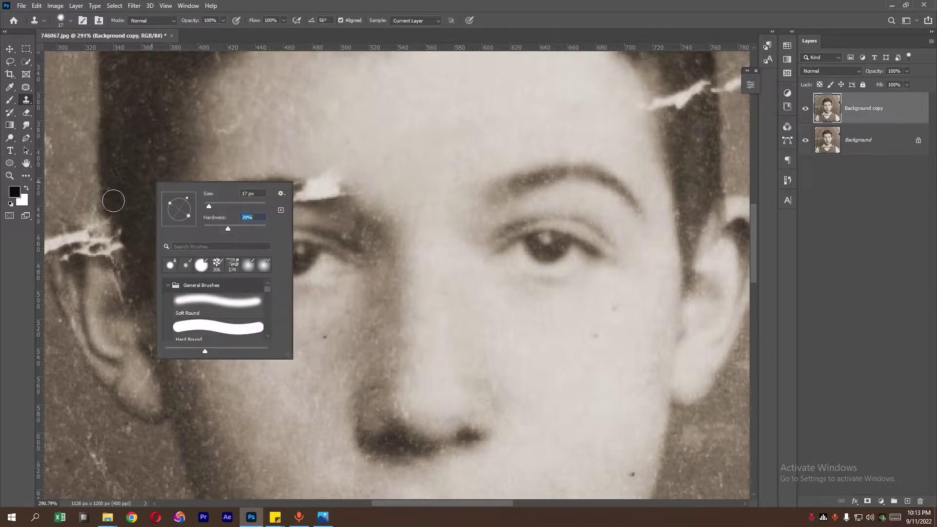
key(Return)
- Clone over the crack at the hair edge by the ear, then bring the chin into view
drag(116, 203, 135, 285)
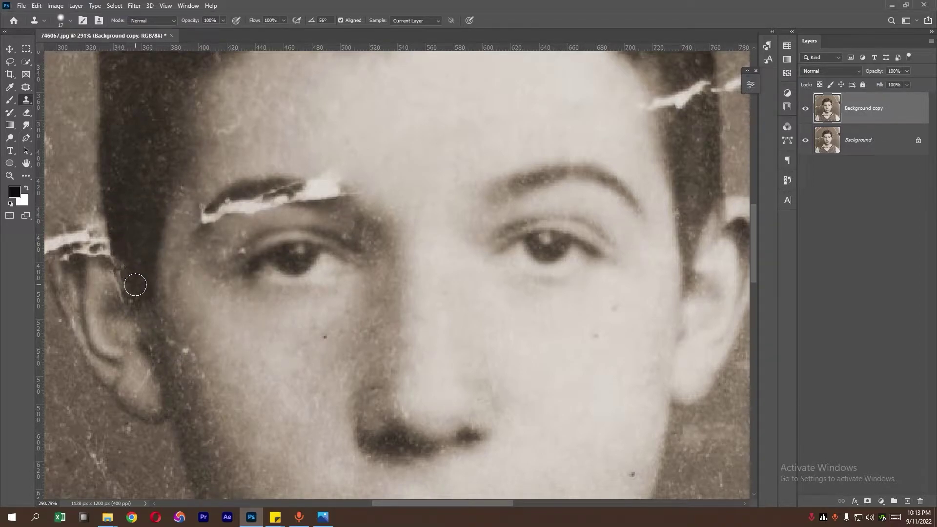
scroll(138, 216, down, 5)
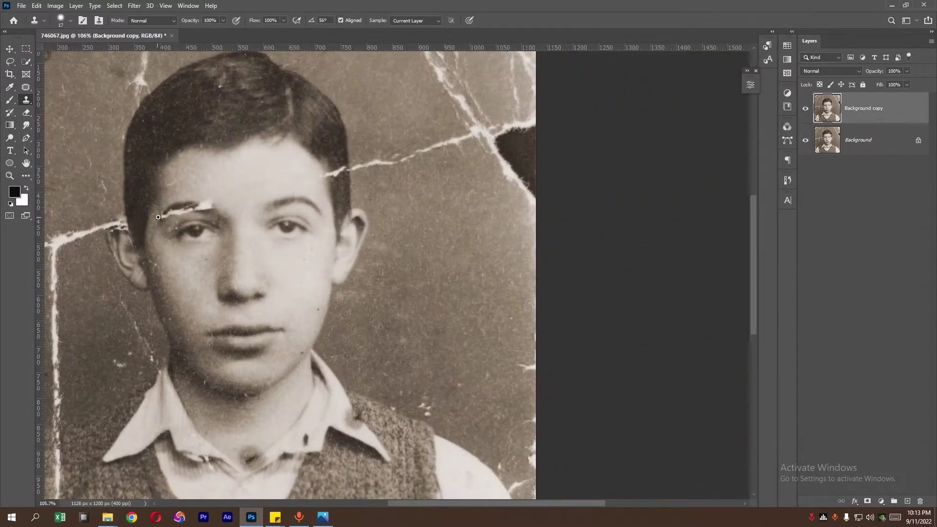
scroll(171, 224, up, 4)
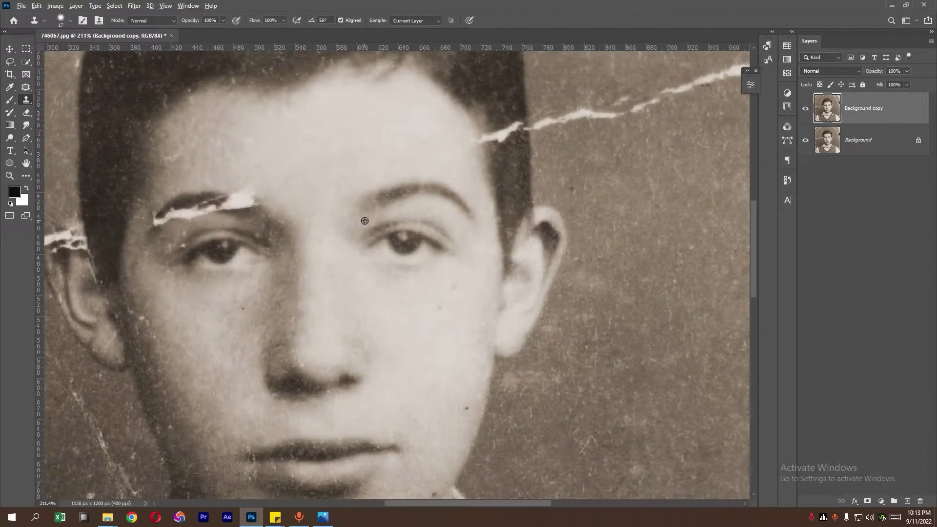
drag(467, 278, 464, 176)
scroll(351, 310, down, 5)
scroll(351, 310, up, 5)
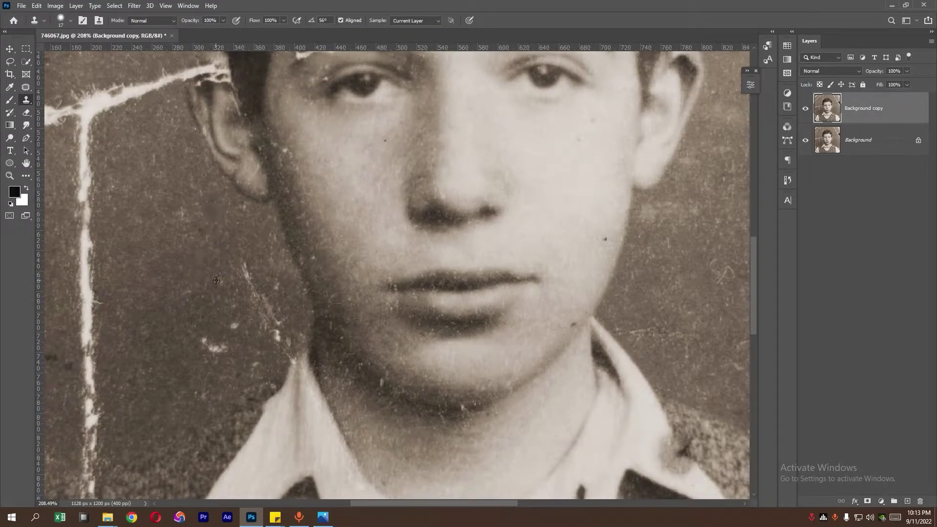
- With a 59 px brush, clone clean background over the scratches and specks left of the chin
right_click(179, 256)
key(Return)
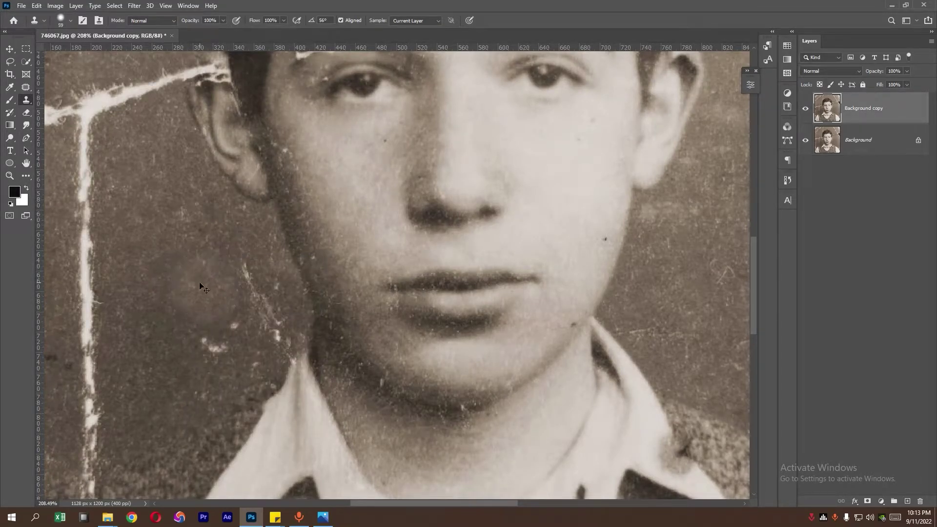
alt+click(162, 331)
mouse_move(198, 322)
mouse_down()
mouse_move(220, 329)
mouse_move(243, 293)
mouse_move(263, 334)
mouse_up()
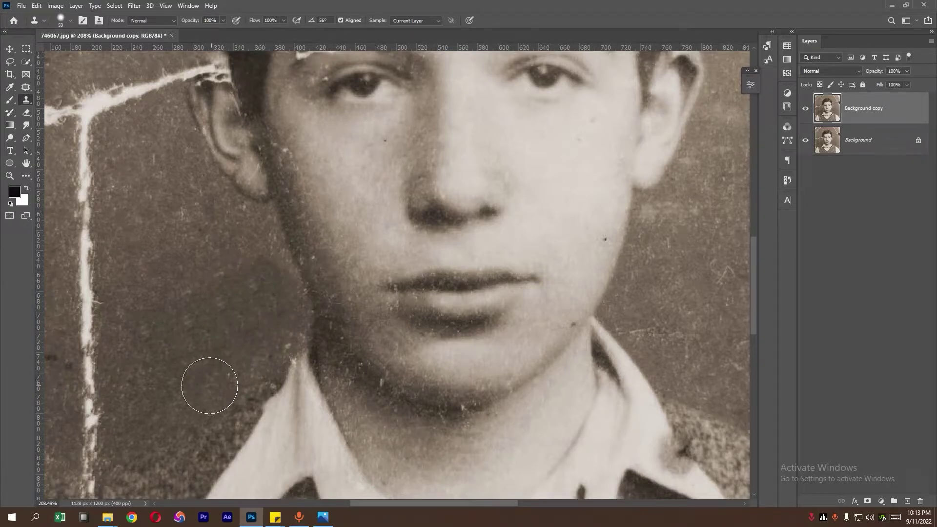
scroll(310, 325, down, 5)
scroll(310, 325, up, 2)
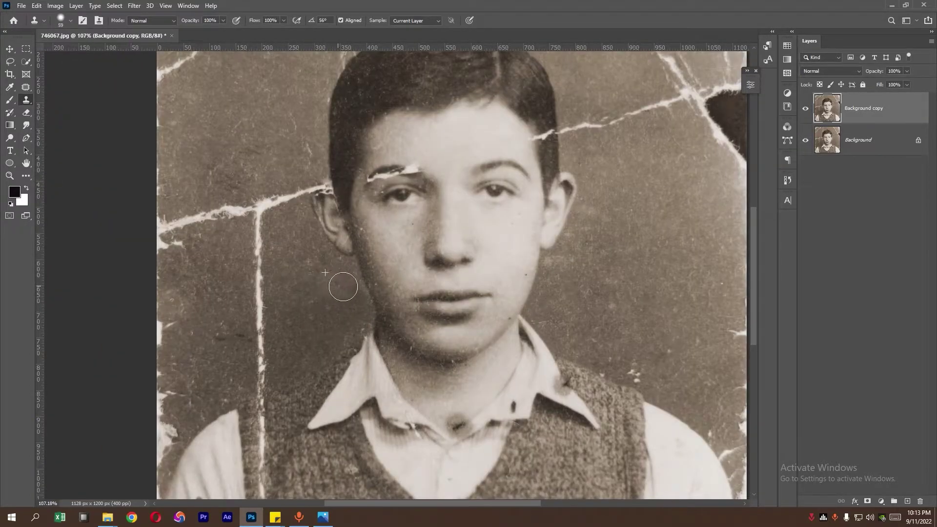
- Clone over the long vertical crack, its short stub, and the diagonal and horizontal cracks on the left
alt+click(280, 247)
drag(260, 242, 264, 364)
alt+click(281, 235)
mouse_move(262, 243)
mouse_down()
mouse_move(258, 221)
mouse_move(294, 198)
mouse_up()
alt+click(223, 246)
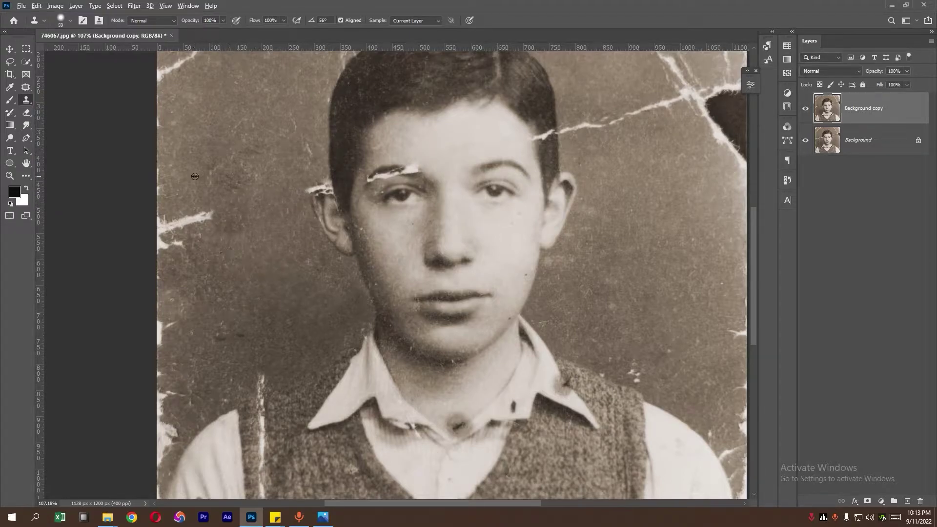
alt+click(194, 176)
drag(203, 214, 163, 238)
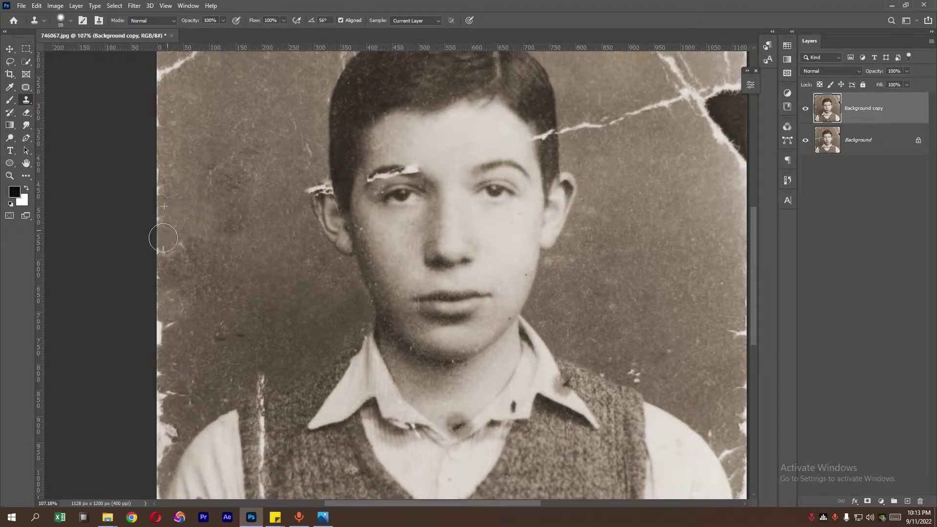
- Clone away the white specks at the photo's left edge and even out the dark blotch
alt+click(185, 179)
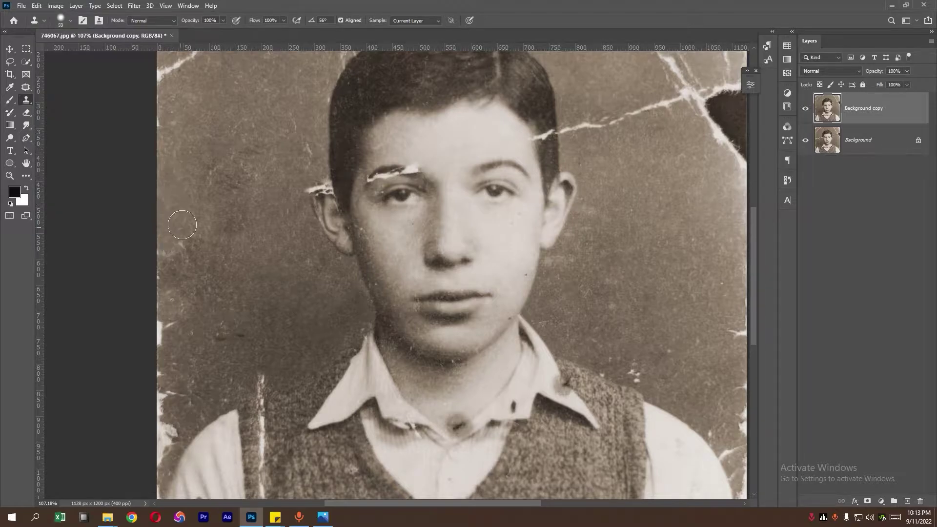
drag(172, 204, 171, 254)
alt+click(199, 278)
drag(165, 286, 204, 245)
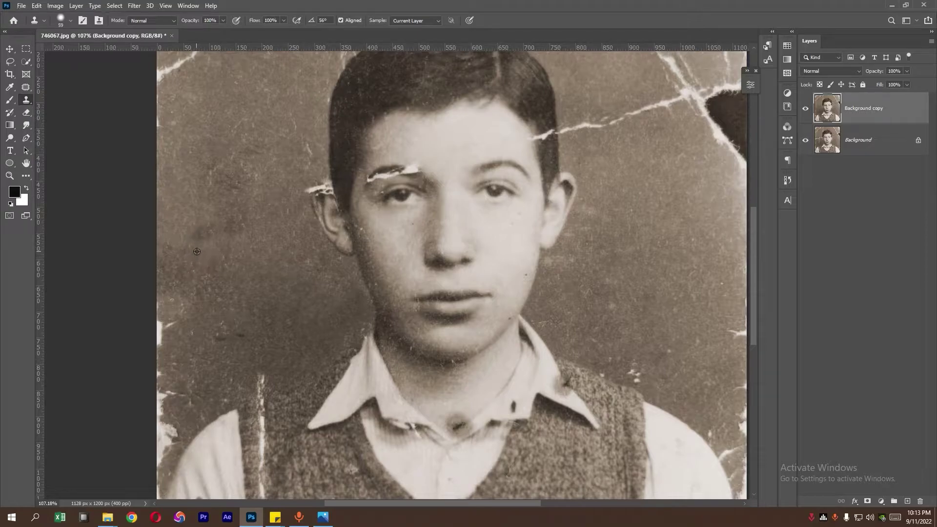
alt+click(197, 251)
drag(203, 255, 182, 247)
- Clone over the white and dark streaks along the lower-left edge
alt+click(244, 302)
alt+click(207, 312)
drag(166, 321, 156, 360)
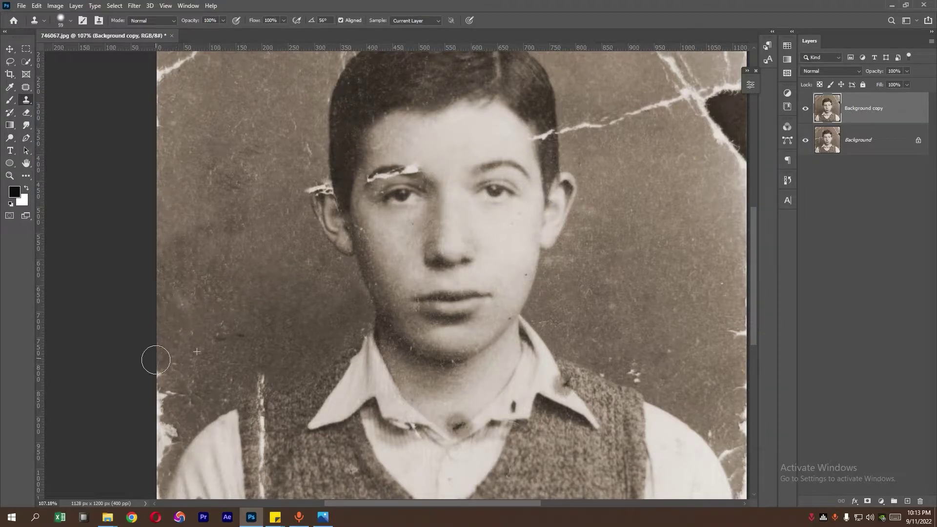
alt+click(247, 311)
drag(222, 335, 228, 329)
alt+click(200, 327)
drag(173, 369, 167, 420)
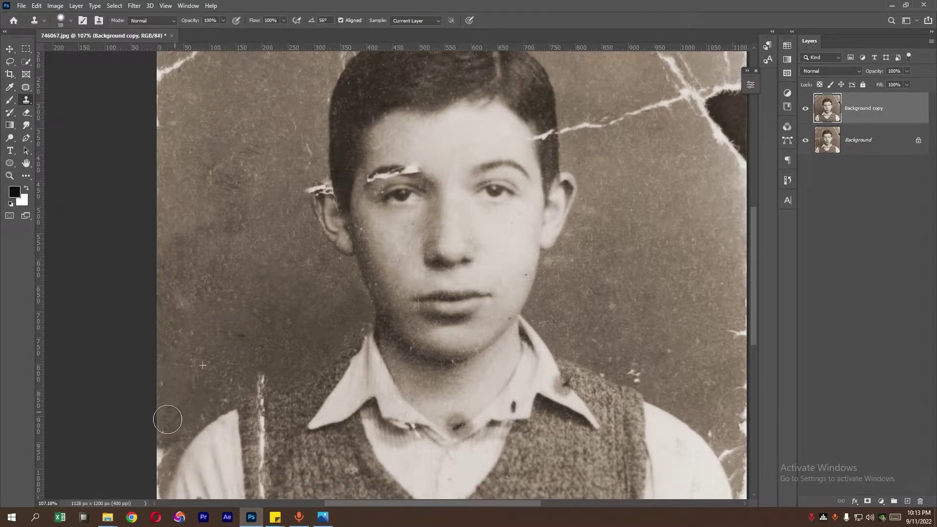
scroll(147, 440, down, 5)
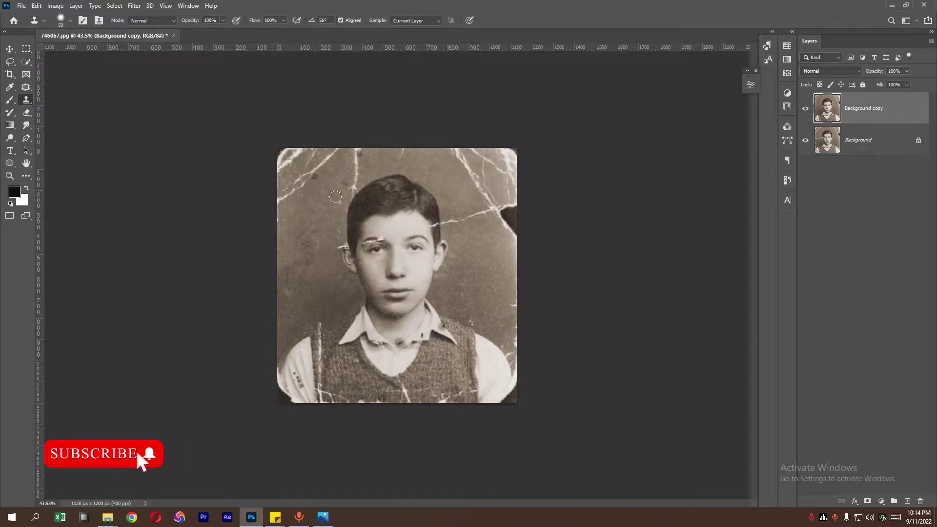
- Clone out the upper-left crack, the diagonal crack and the crack in the upper-left corner
scroll(335, 196, up, 3)
scroll(295, 181, up, 2)
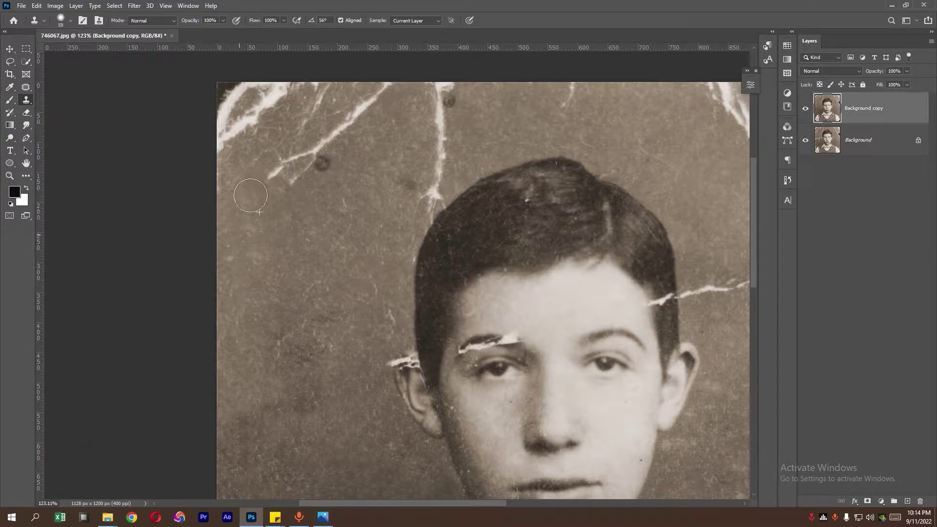
mouse_move(234, 200)
mouse_down()
mouse_move(293, 178)
mouse_move(287, 164)
mouse_up()
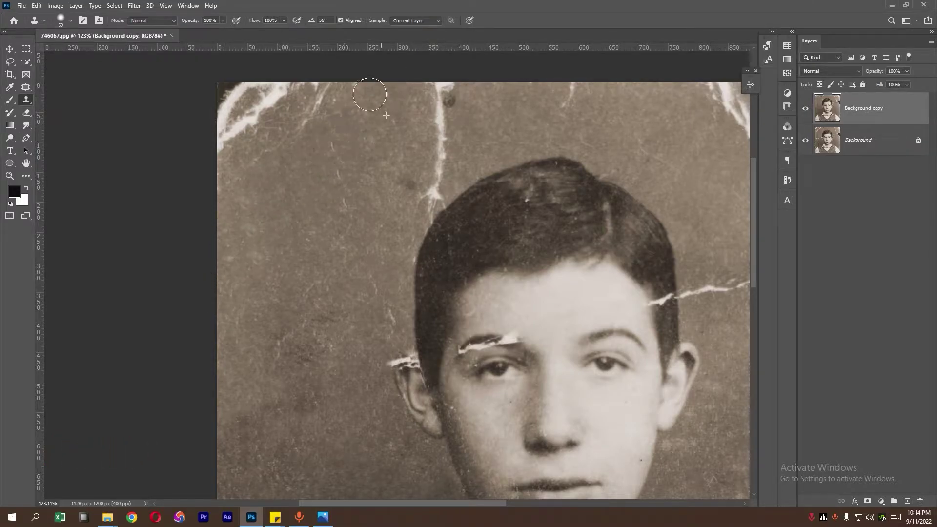
drag(348, 108, 383, 88)
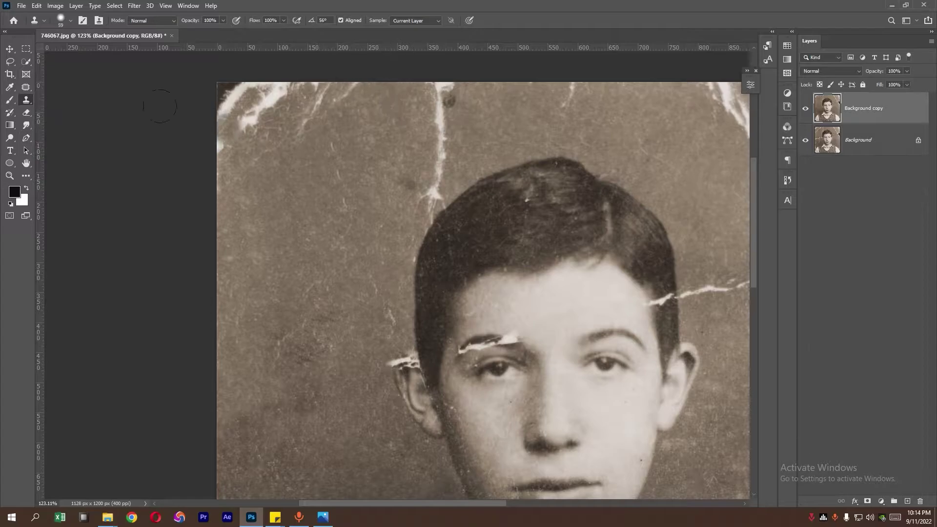
alt+click(310, 180)
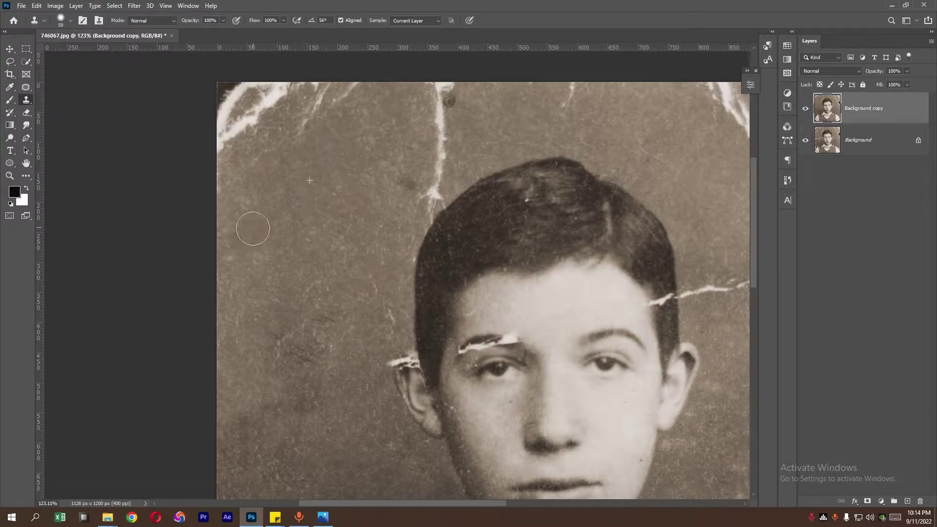
mouse_move(259, 113)
mouse_down()
mouse_move(224, 138)
mouse_move(222, 106)
mouse_up()
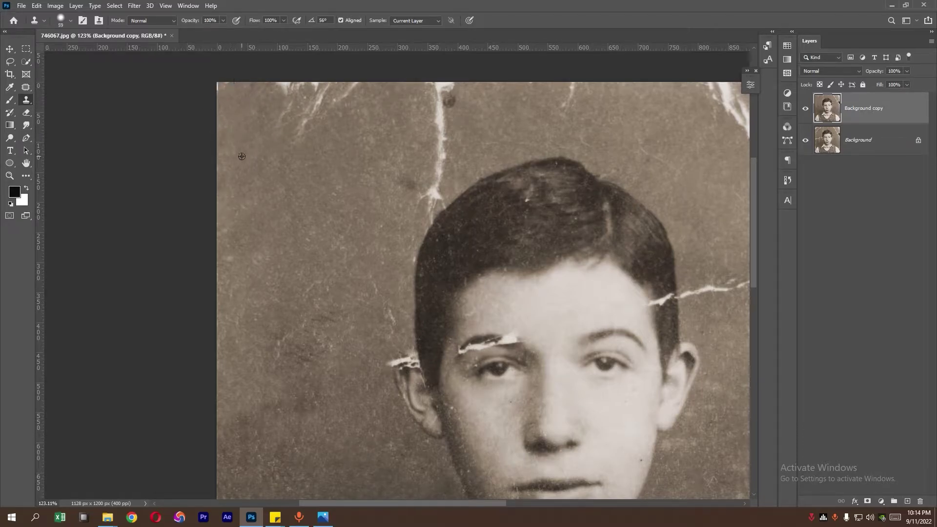
- Clone over the diagonal crack and white spot at the top edge and the crack left of the hair
alt+click(241, 156)
mouse_move(304, 138)
mouse_down()
mouse_move(345, 84)
mouse_move(282, 126)
mouse_up()
scroll(312, 164, down, 3)
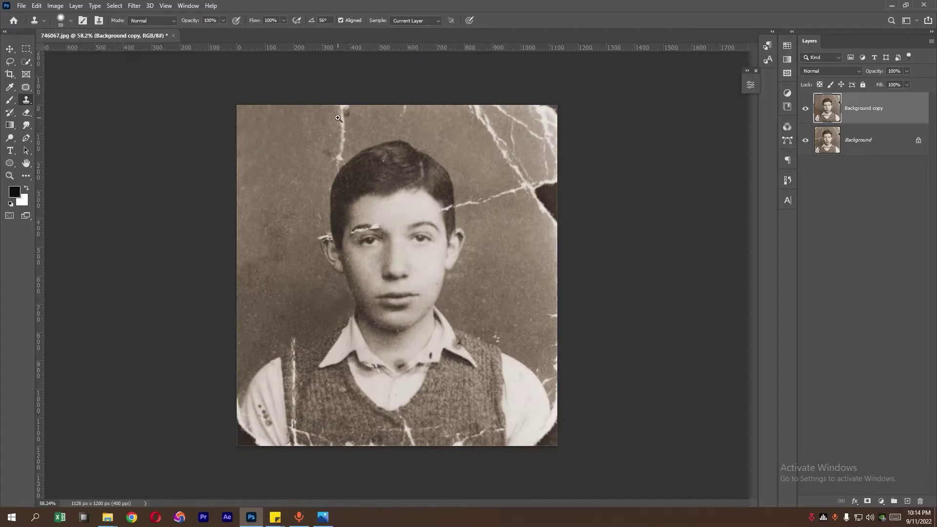
scroll(354, 114, up, 3)
alt+click(391, 131)
mouse_move(361, 100)
mouse_down()
mouse_move(341, 97)
mouse_move(343, 131)
mouse_up()
mouse_move(324, 191)
mouse_down()
mouse_move(345, 182)
mouse_move(351, 199)
mouse_move(345, 254)
mouse_up()
- Shrink the Clone Stamp brush to 15 px
scroll(300, 204, up, 2)
scroll(301, 204, up, 3)
right_click(295, 232)
key(Return)
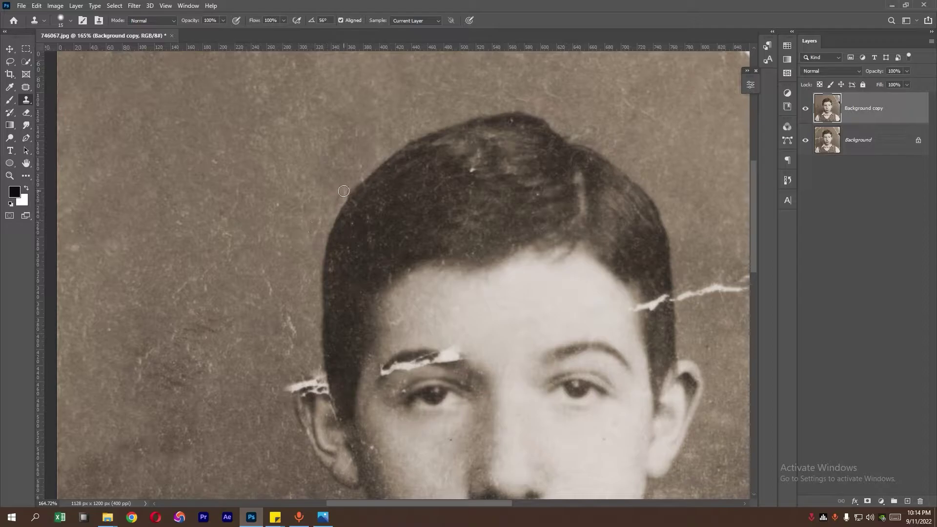
scroll(342, 199, down, 5)
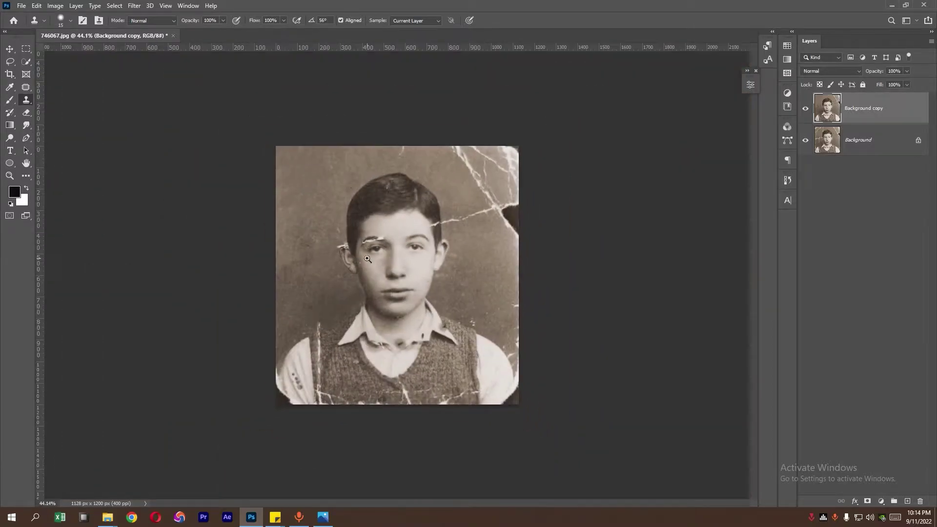
scroll(299, 230, up, 6)
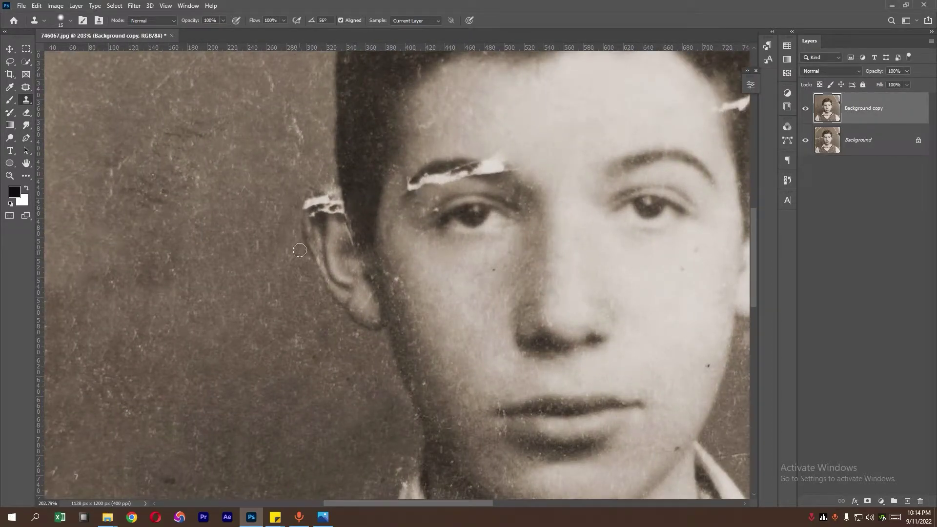
scroll(463, 338, down, 5)
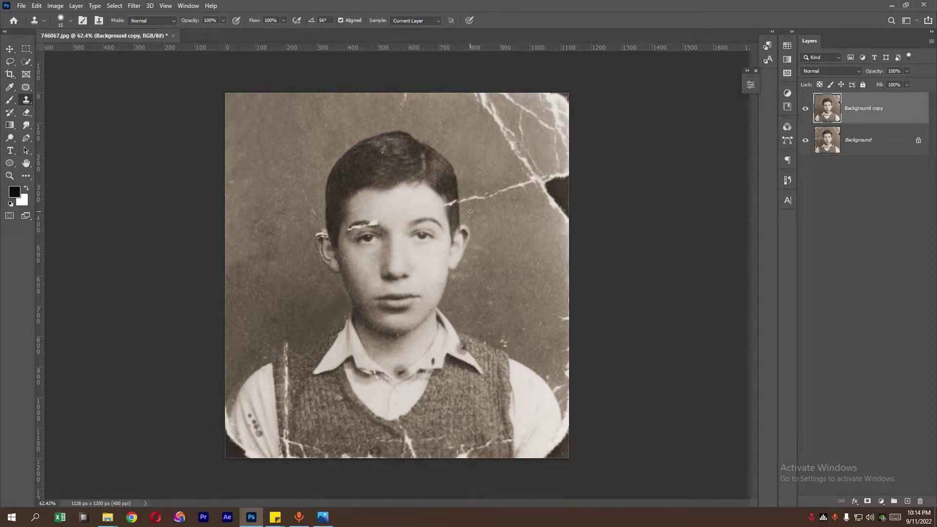
scroll(470, 211, up, 3)
- Patch the first backdrop crack with clean texture using the Patch tool
scroll(481, 224, up, 2)
key(j)
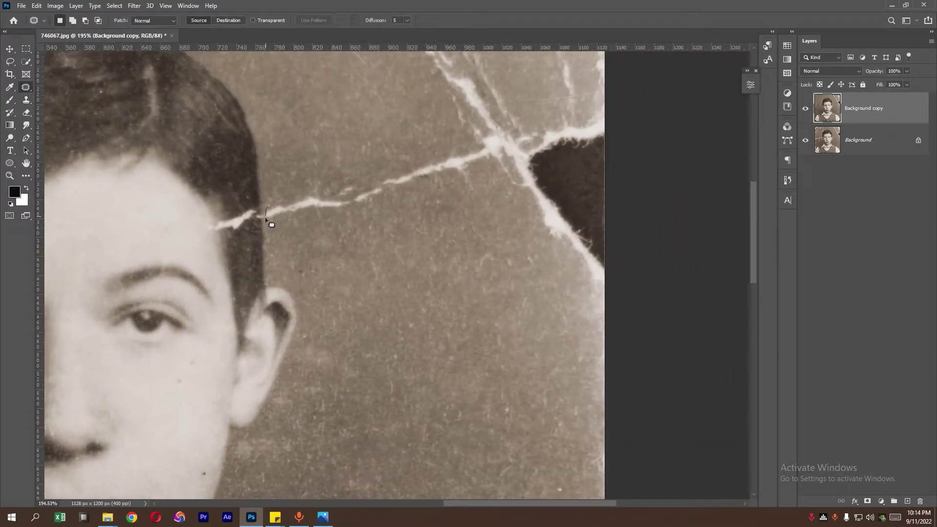
mouse_move(479, 183)
mouse_down()
mouse_move(449, 175)
mouse_move(488, 291)
mouse_up()
key(ctrl+d)
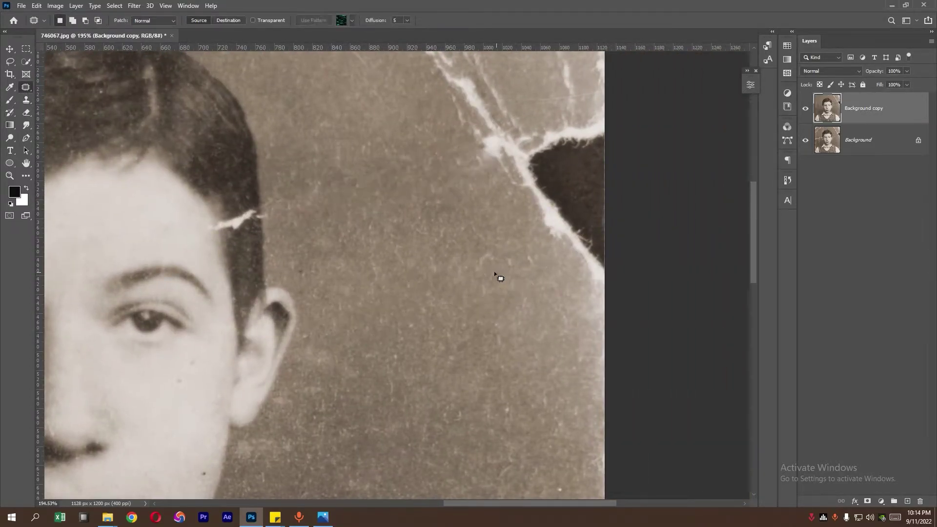
scroll(573, 182, down, 2)
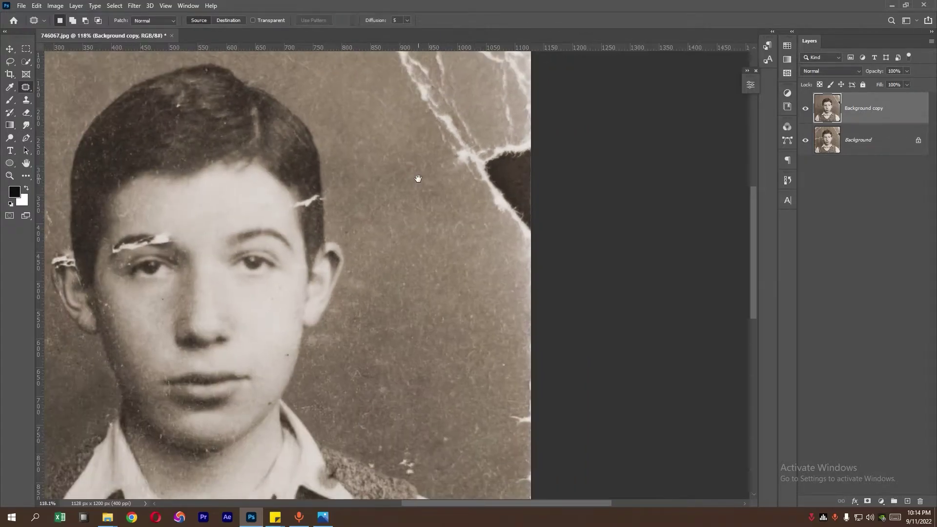
scroll(573, 183, down, 1)
scroll(573, 183, down, 1)
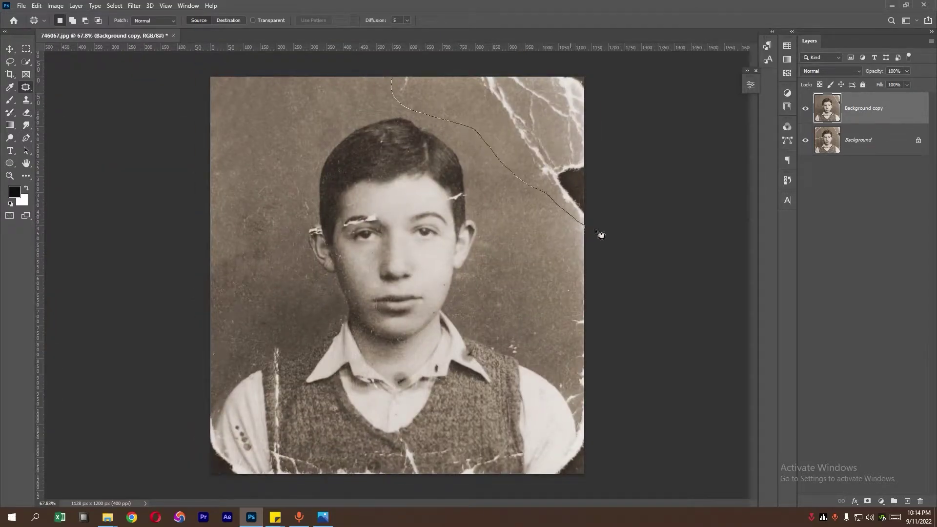
- Patch the top-right cracks and the crack along the top edge with clean backdrop
drag(601, 236, 594, 73)
drag(523, 113, 227, 114)
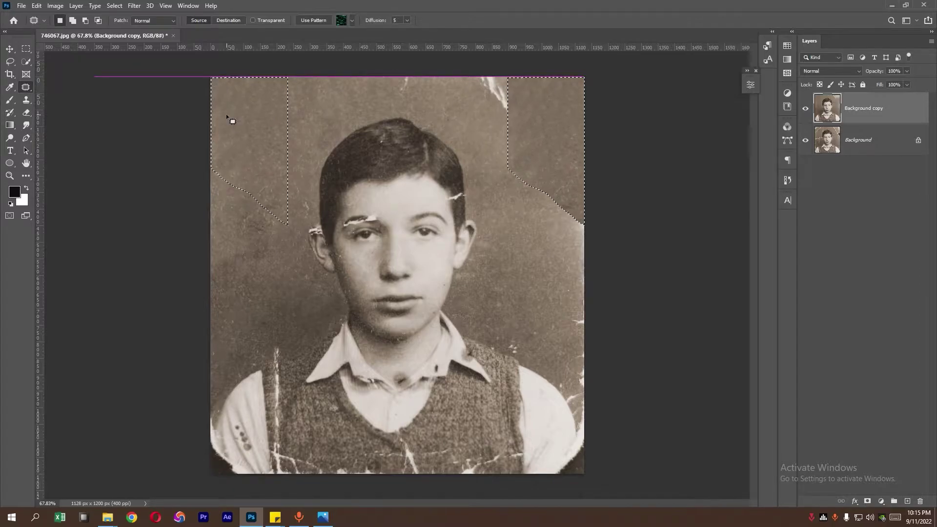
key(ctrl+d)
mouse_move(555, 176)
mouse_down()
mouse_move(544, 104)
mouse_move(271, 105)
mouse_up()
key(ctrl+d)
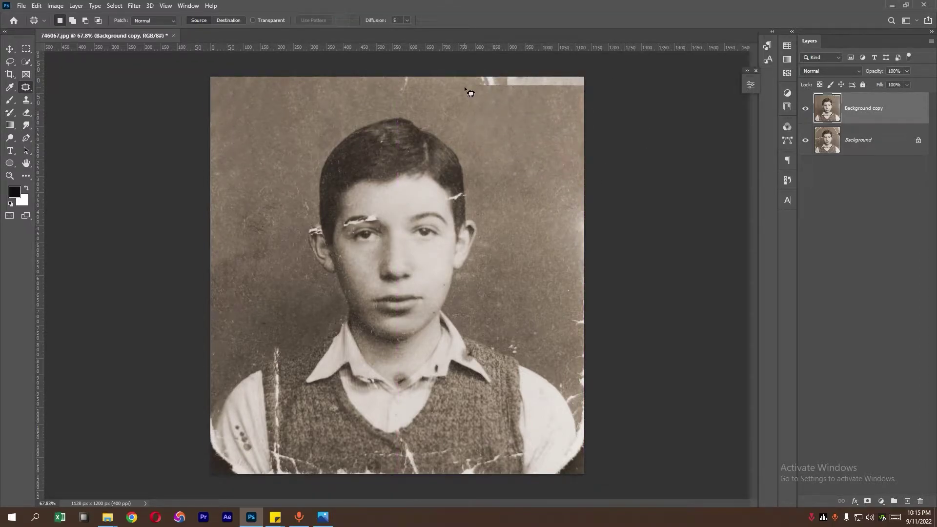
mouse_move(437, 45)
mouse_down()
mouse_move(561, 68)
mouse_move(303, 77)
mouse_up()
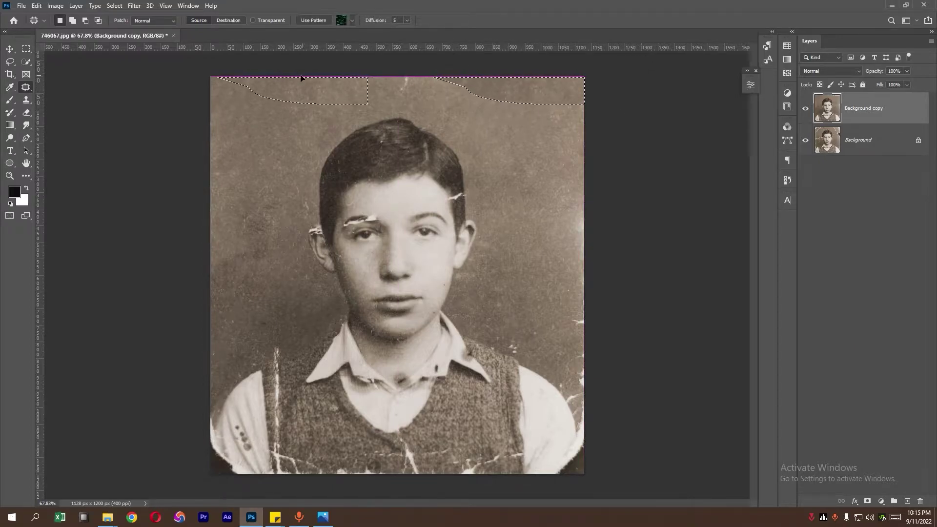
key(ctrl+d)
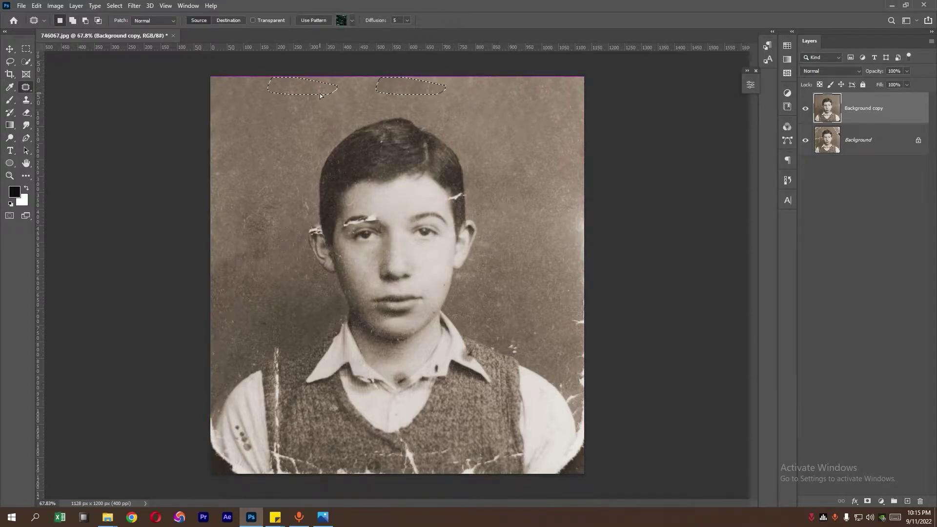
- Patch the top backdrop and the long crack along the photo's right edge
mouse_move(402, 84)
mouse_down()
mouse_move(415, 80)
mouse_move(239, 77)
mouse_up()
drag(326, 94, 240, 92)
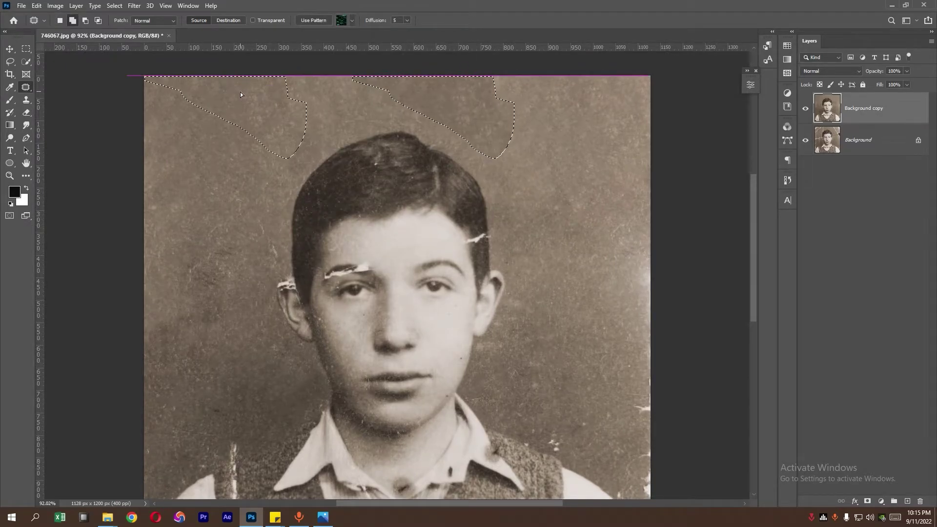
mouse_move(558, 201)
mouse_down()
mouse_move(610, 284)
mouse_move(568, 190)
mouse_up()
drag(488, 190, 521, 313)
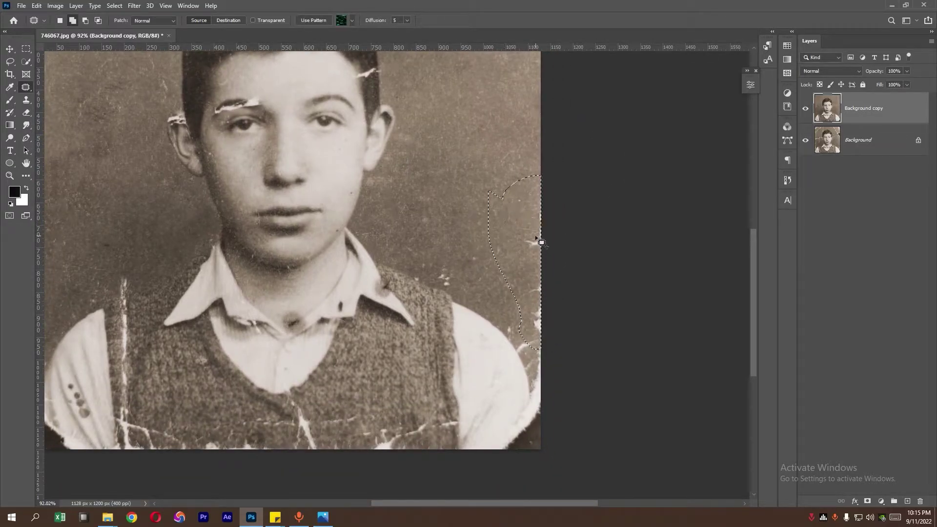
mouse_move(561, 338)
mouse_down()
mouse_move(489, 123)
mouse_move(528, 96)
mouse_up()
key(ctrl+d)
key(ctrl+minus)
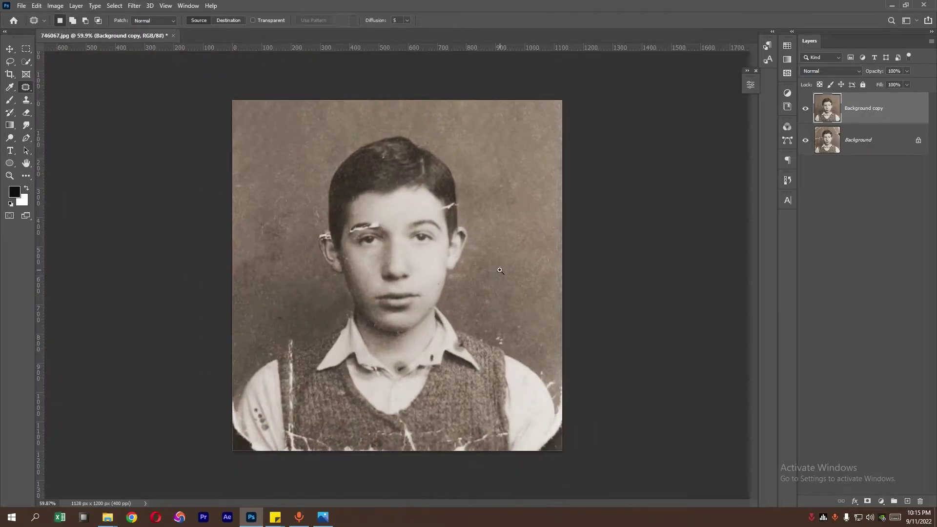
- Patch the spot near the right edge and the white cracks at the bottom of the vest
drag(501, 349, 530, 348)
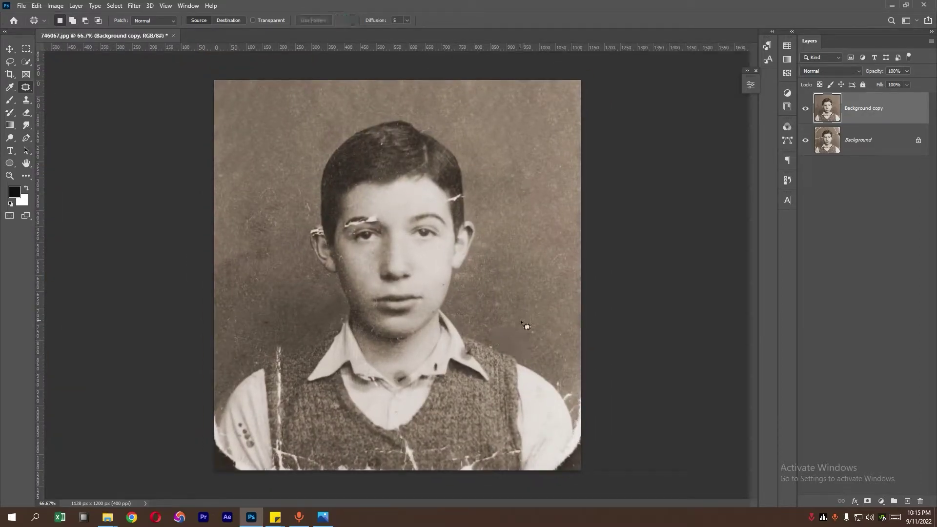
scroll(416, 465, up, 3)
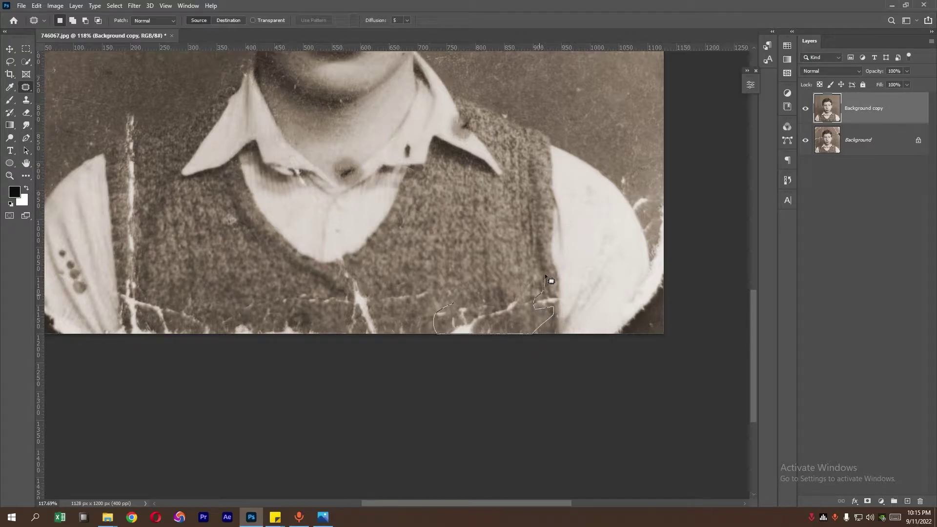
drag(545, 276, 521, 226)
key(ctrl+d)
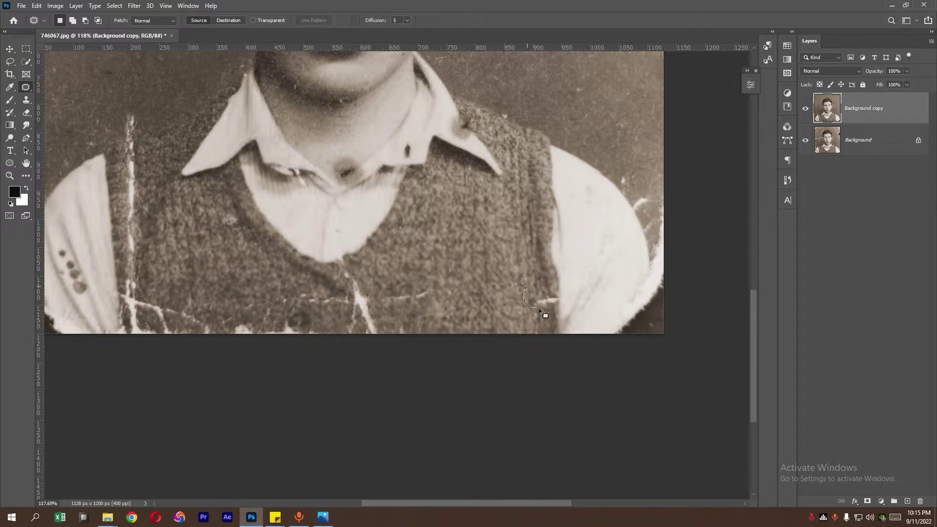
mouse_move(565, 291)
mouse_down()
mouse_move(527, 288)
mouse_move(556, 309)
mouse_up()
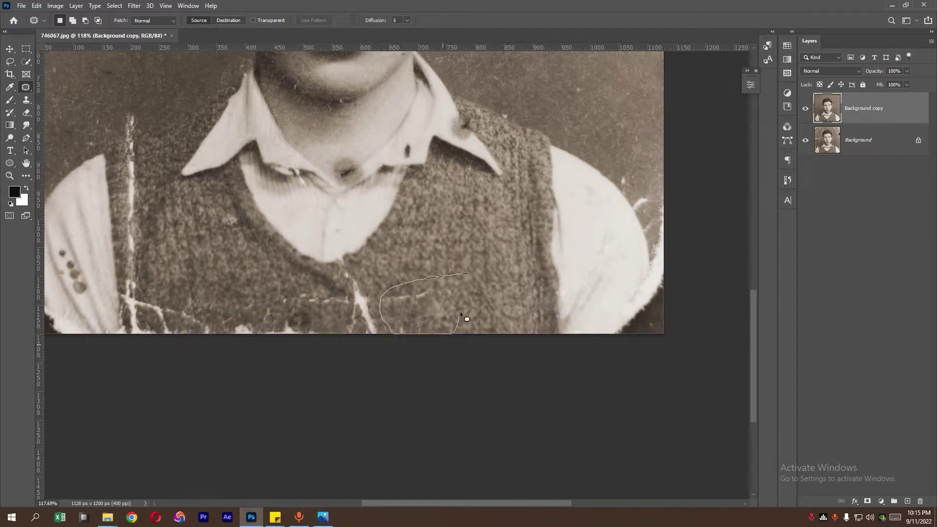
drag(461, 315, 477, 264)
- Fill the bottom crack and damaged lower vest area with nearby vest texture
key(ctrl+0)
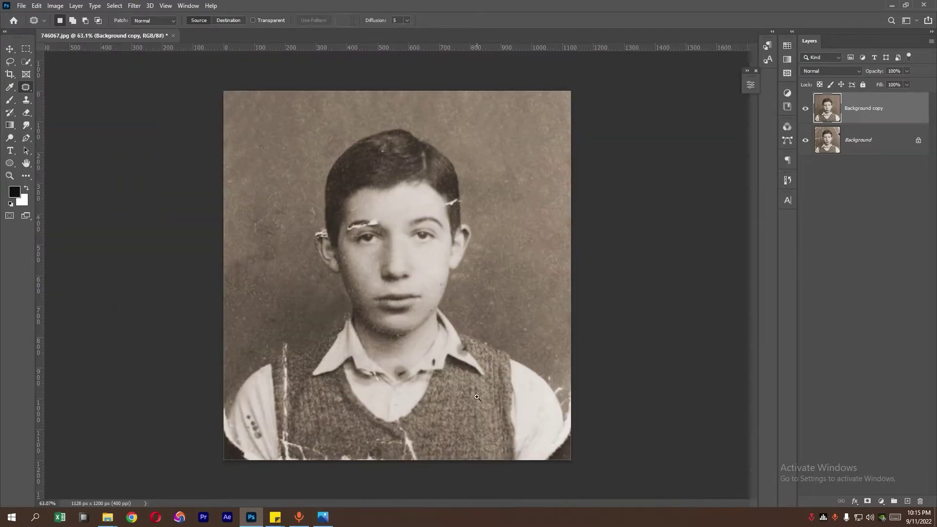
key(ctrl+1)
scroll(287, 338, down, 3)
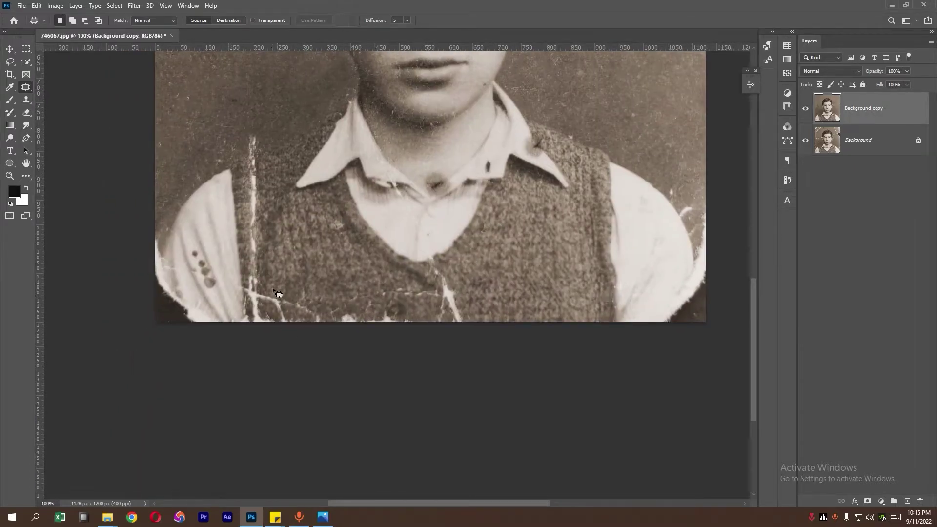
drag(427, 324, 375, 275)
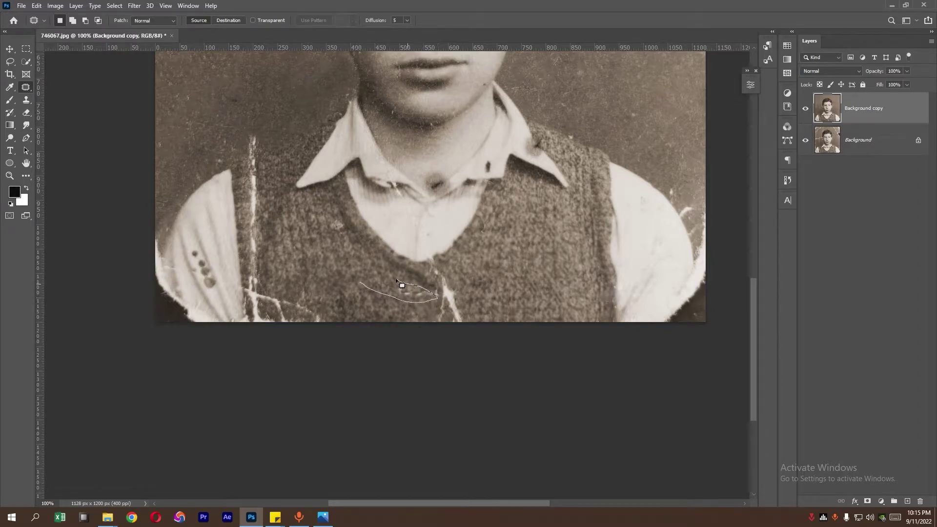
drag(401, 285, 337, 264)
scroll(407, 351, down, 2)
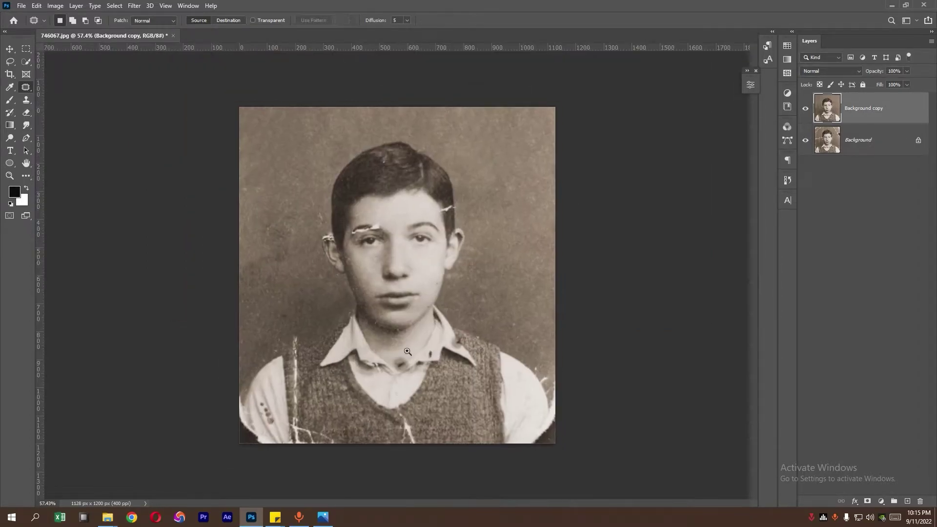
- Zoom in and out to inspect the patched repairs, ending on the boy's face
key(ctrl+plus)
key(ctrl+plus)
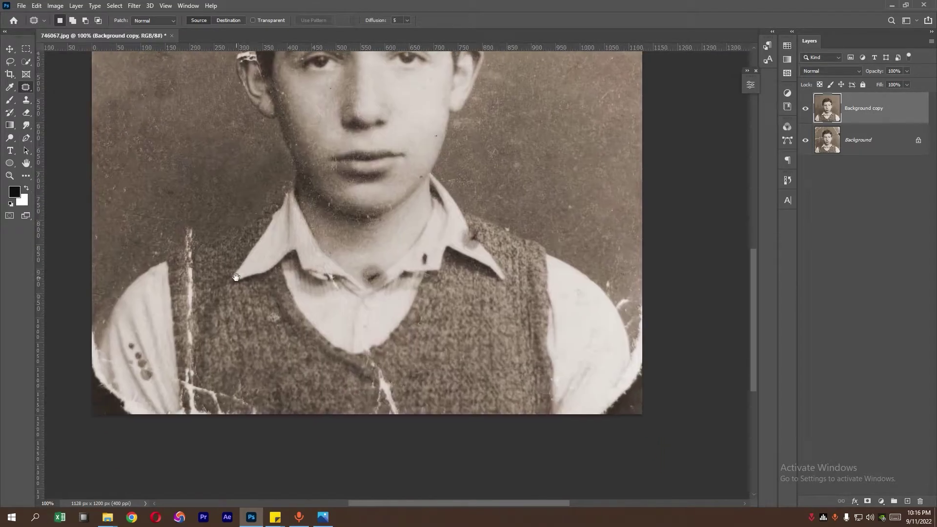
key(ctrl+minus)
key(ctrl+plus)
key(ctrl+plus)
key(ctrl+plus)
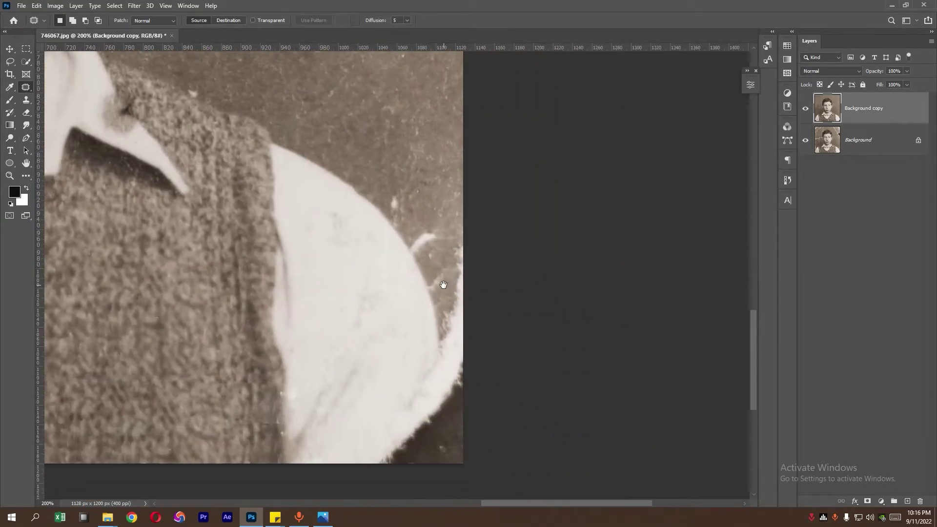
key(ctrl+0)
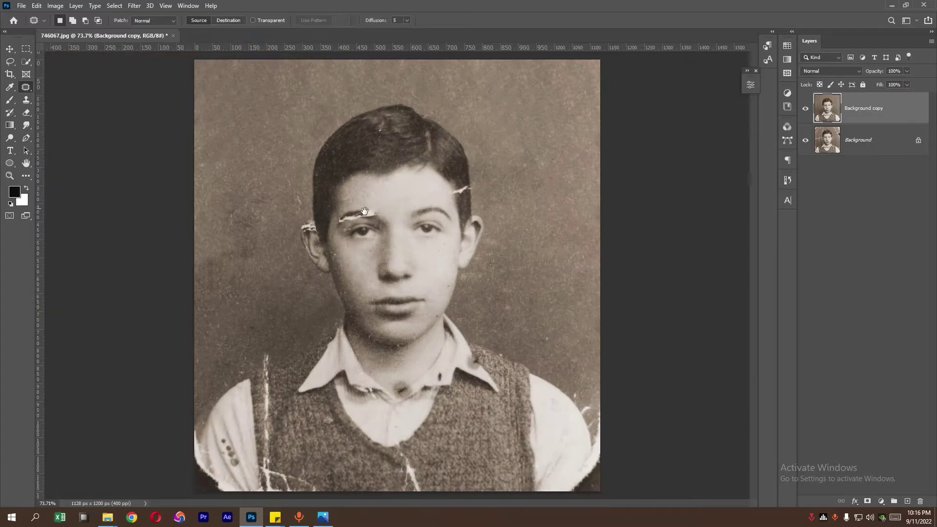
key(ctrl+plus)
key(ctrl+plus)
- Lasso the intact right ear and copy it onto its own layer
click(10, 62)
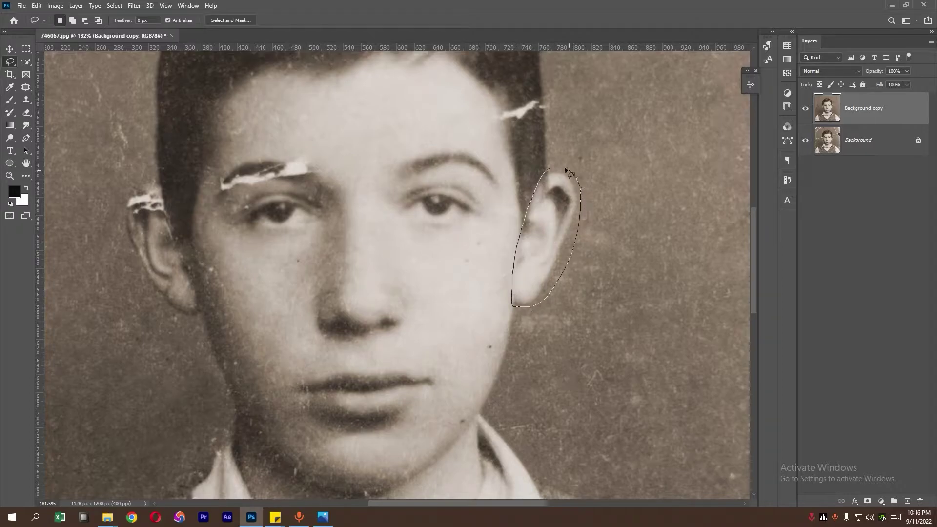
drag(567, 171, 548, 169)
key(m)
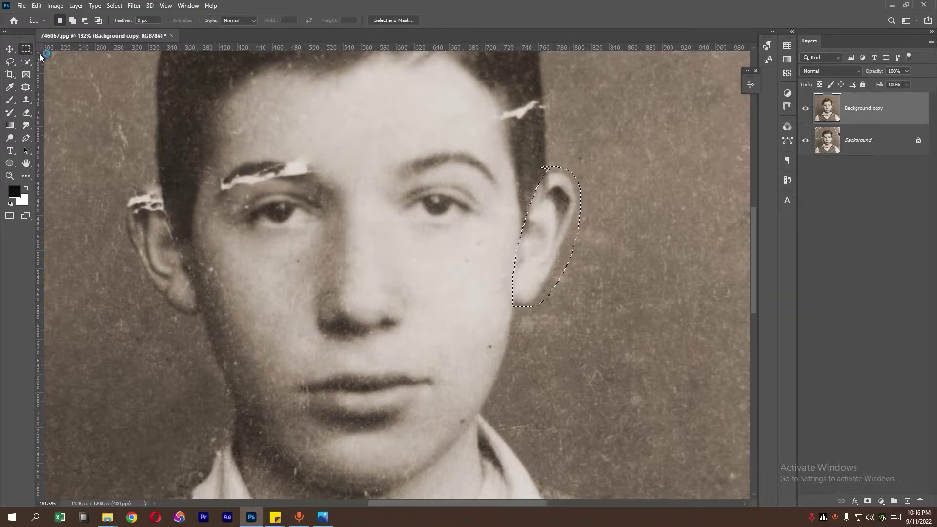
right_click(544, 216)
click(576, 284)
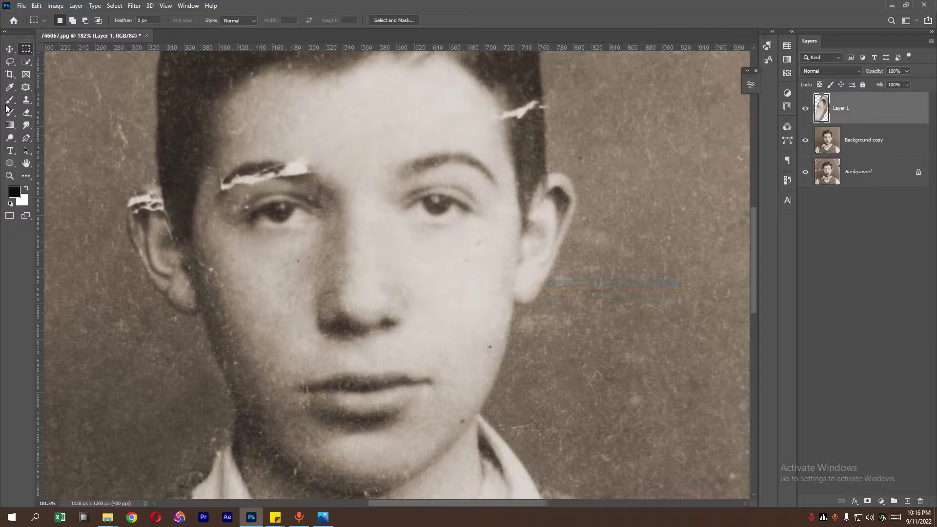
- Flip the ear copy horizontally, place it over the left ear, and add a layer mask
click(8, 49)
key(ctrl+t)
right_click(523, 242)
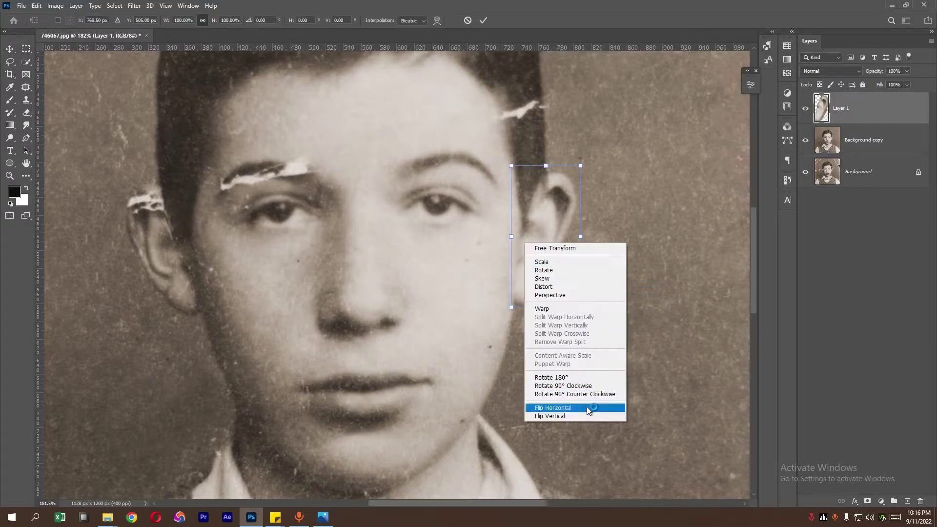
click(584, 408)
mouse_move(550, 252)
mouse_down()
mouse_move(163, 265)
mouse_move(165, 289)
mouse_move(164, 271)
mouse_up()
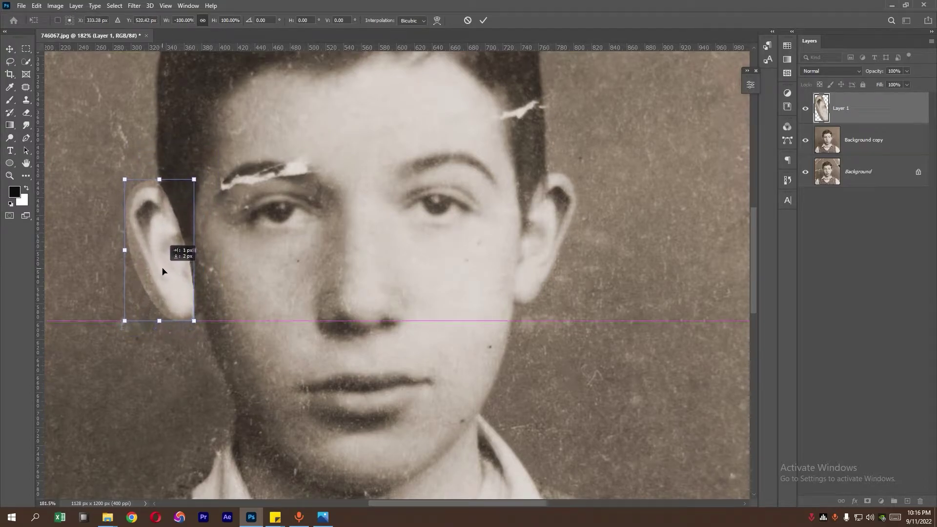
key(Return)
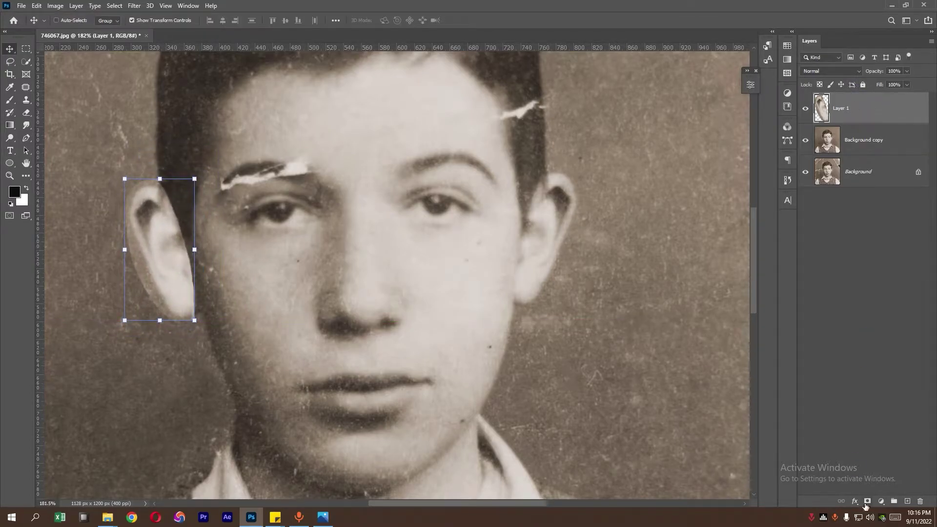
click(868, 502)
- Paint black on Layer 1's mask to blend the pasted ear's hard edges into the backdrop
key(b)
key(x)
right_click(197, 306)
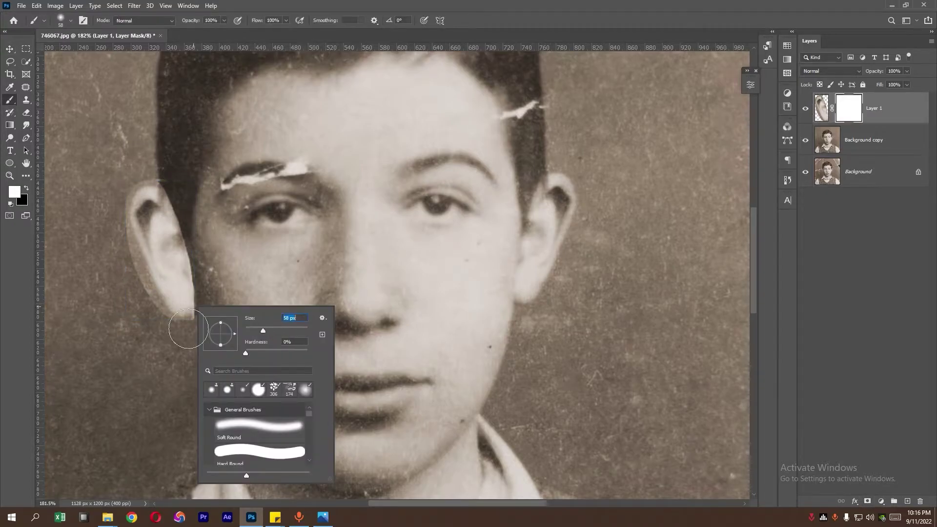
key(Return)
key(x)
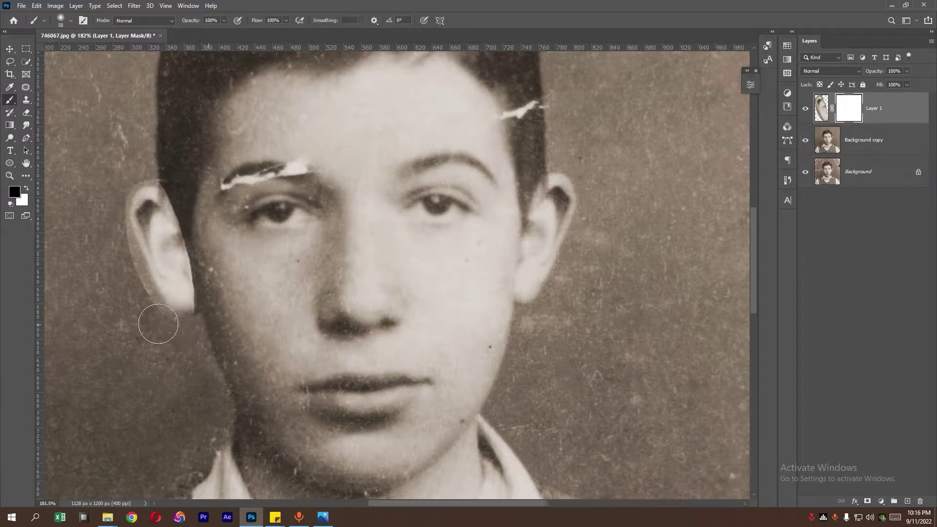
drag(158, 323, 190, 273)
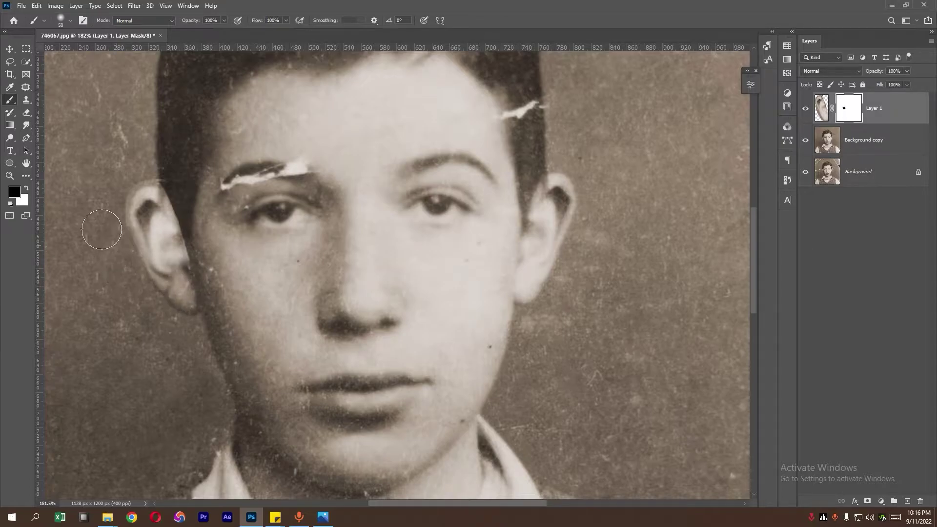
drag(184, 237, 167, 271)
drag(181, 253, 179, 167)
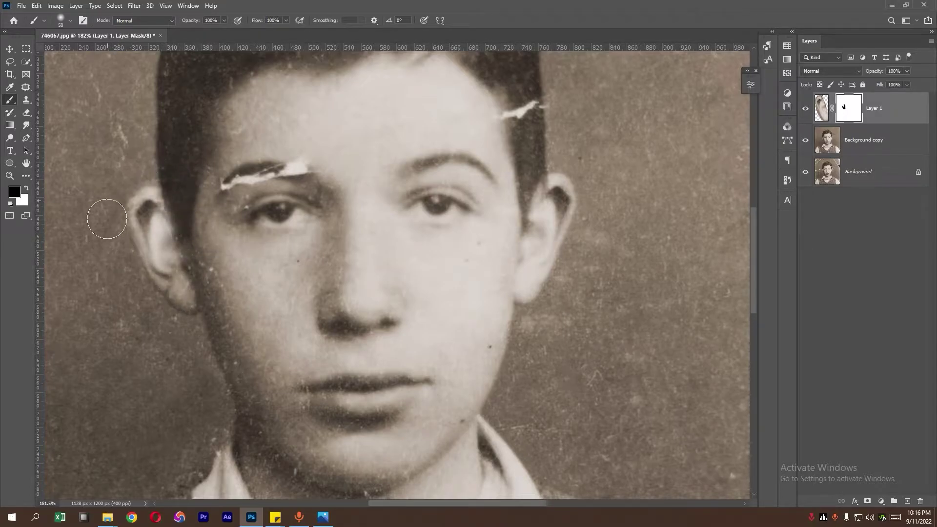
- Show the retouched ear layer again and paint white on the mask to reveal the ear
key(ctrl+minus)
key(ctrl+minus)
key(ctrl+plus)
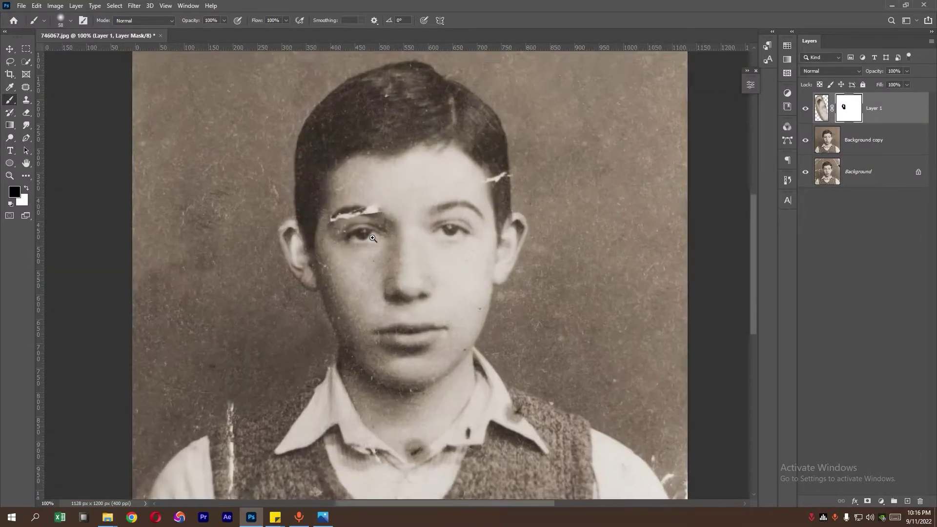
key(ctrl+plus)
key(ctrl+plus)
key(ctrl+plus)
click(805, 108)
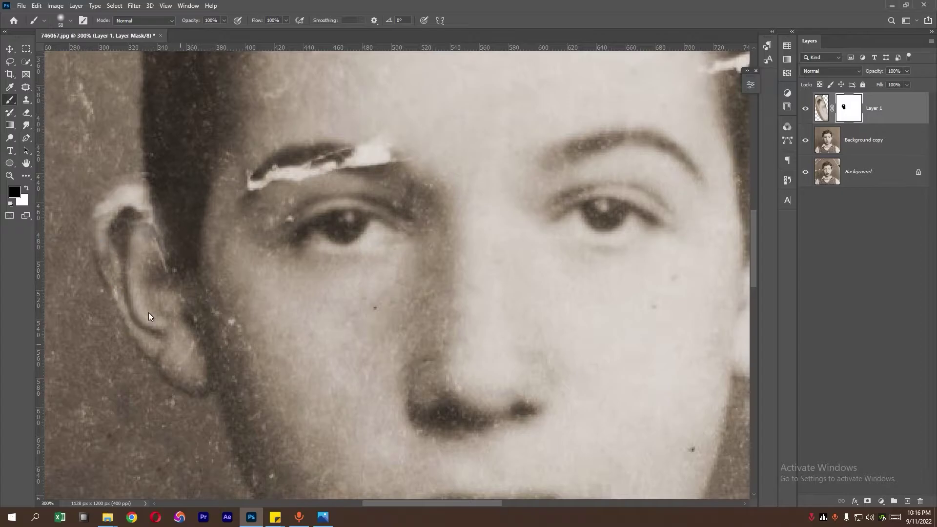
right_click(186, 273)
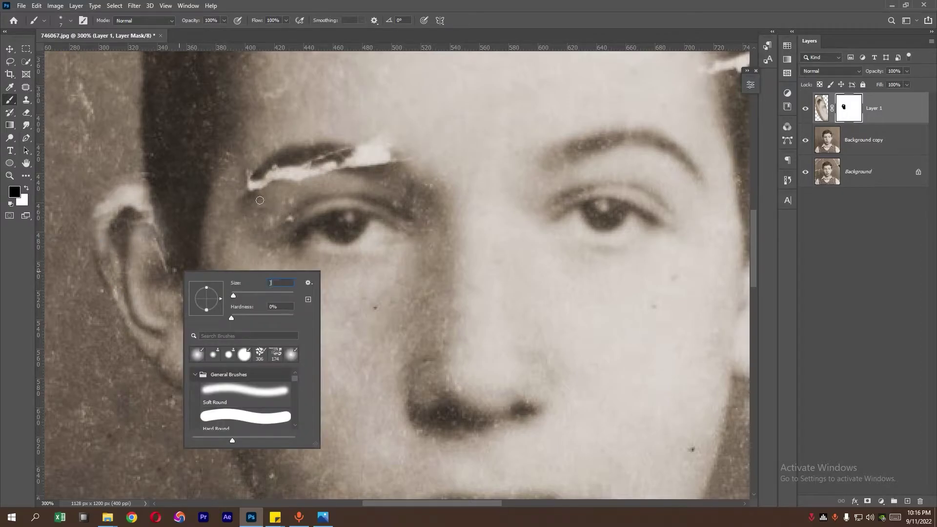
key(Return)
key(Return)
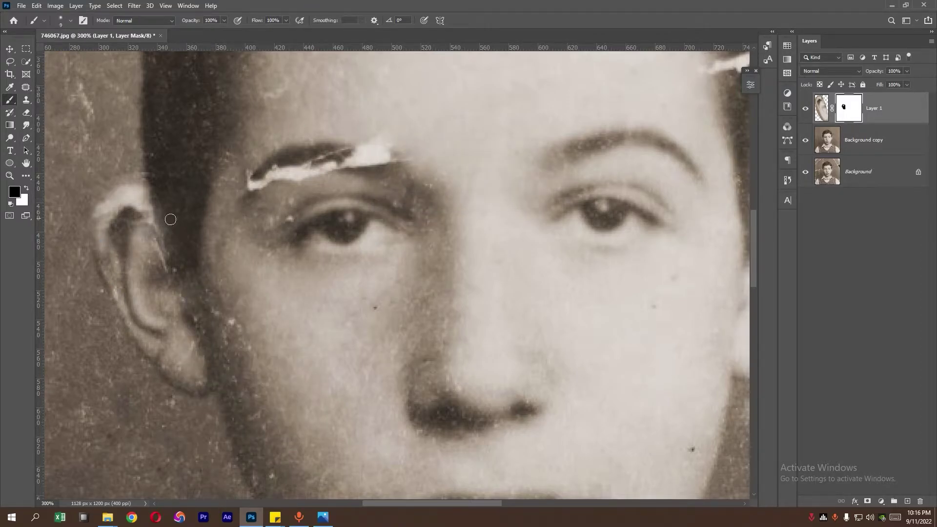
key(x)
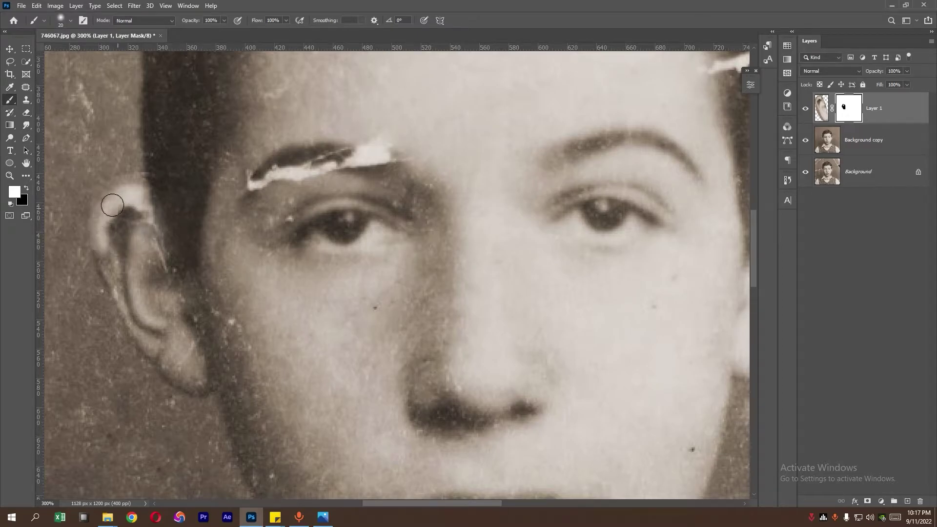
mouse_move(99, 218)
mouse_down()
mouse_move(150, 226)
mouse_move(156, 195)
mouse_move(164, 215)
mouse_up()
key(x)
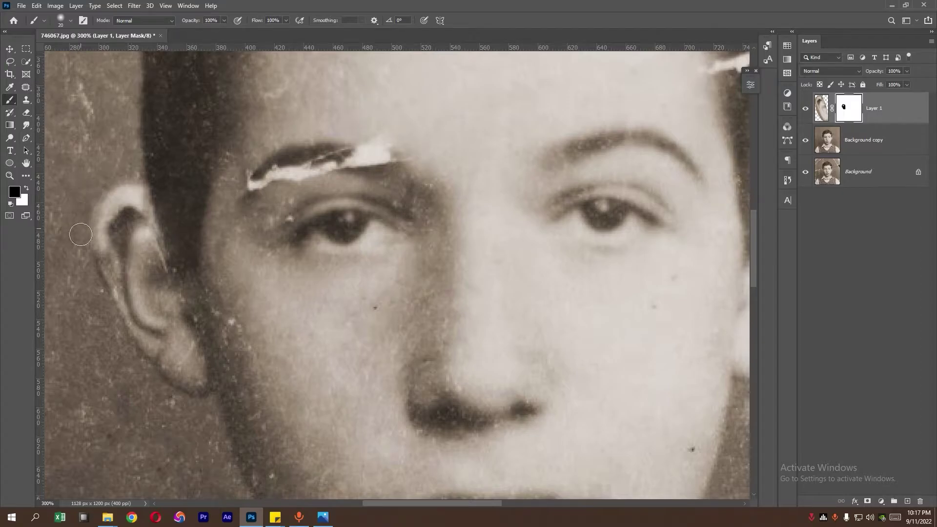
- Refine the ear's mask, brushing the hair strip off the ear and touching up its rim
key(ctrl+0)
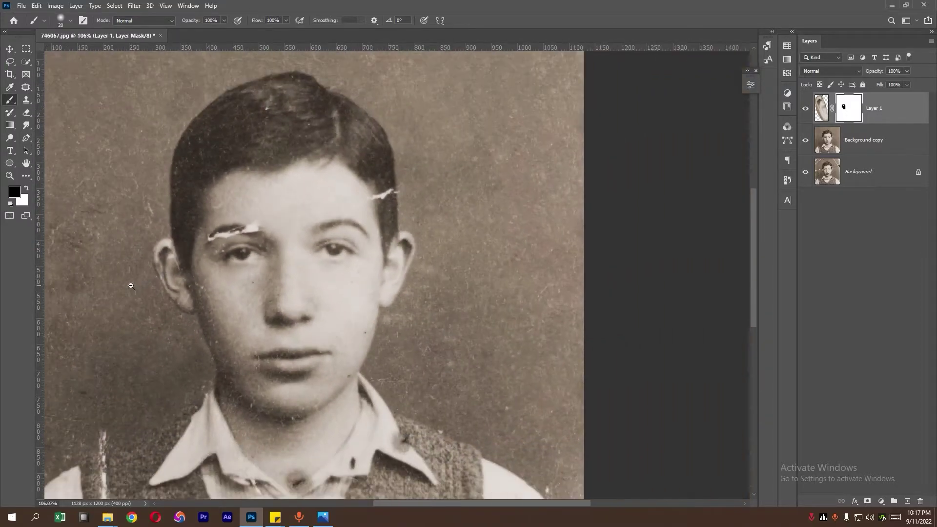
scroll(166, 273, up, 3)
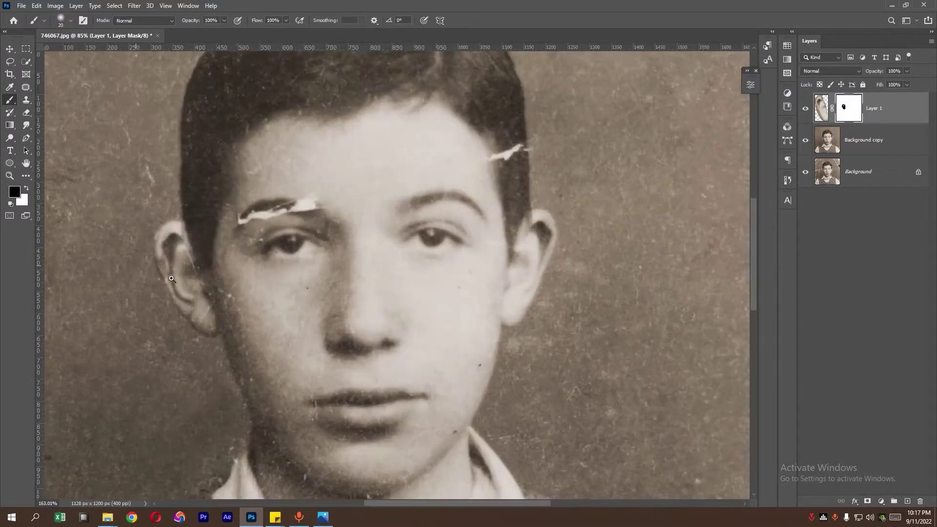
scroll(186, 250, up, 2)
key(x)
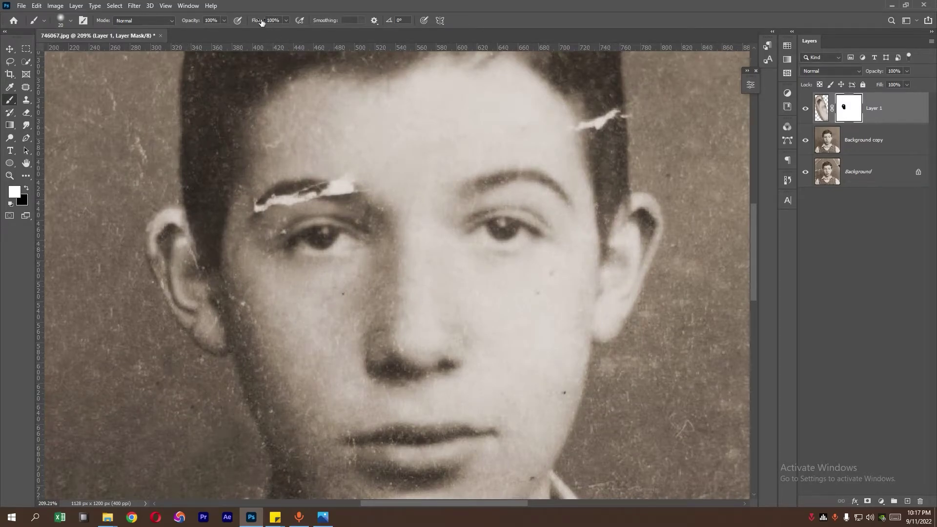
mouse_move(185, 308)
mouse_down()
mouse_move(182, 246)
mouse_move(183, 283)
mouse_move(200, 254)
mouse_move(208, 275)
mouse_up()
key(x)
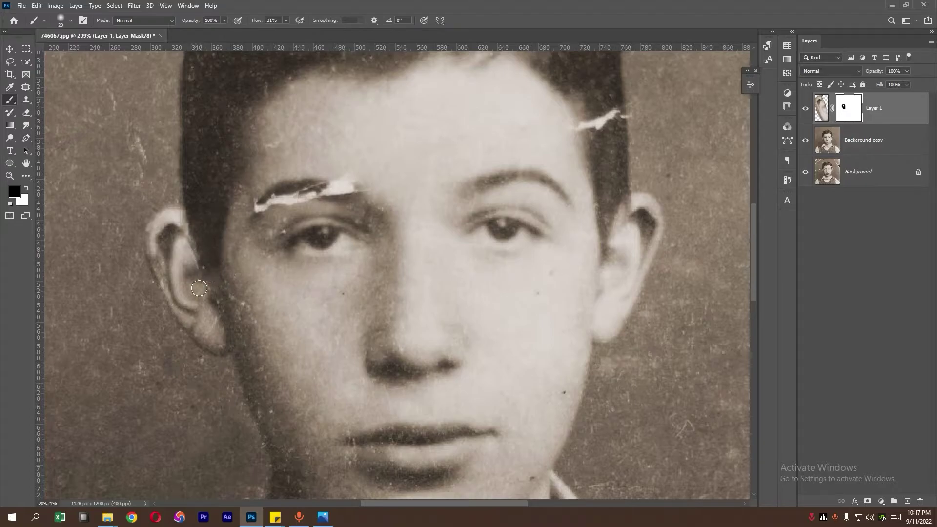
drag(151, 217, 158, 245)
key(x)
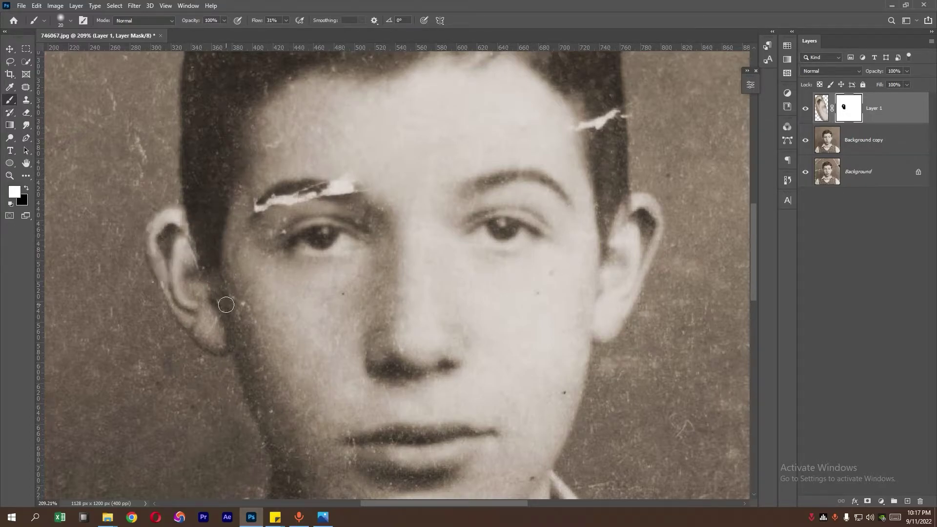
key(ctrl+minus)
key(ctrl+minus)
key(ctrl+minus)
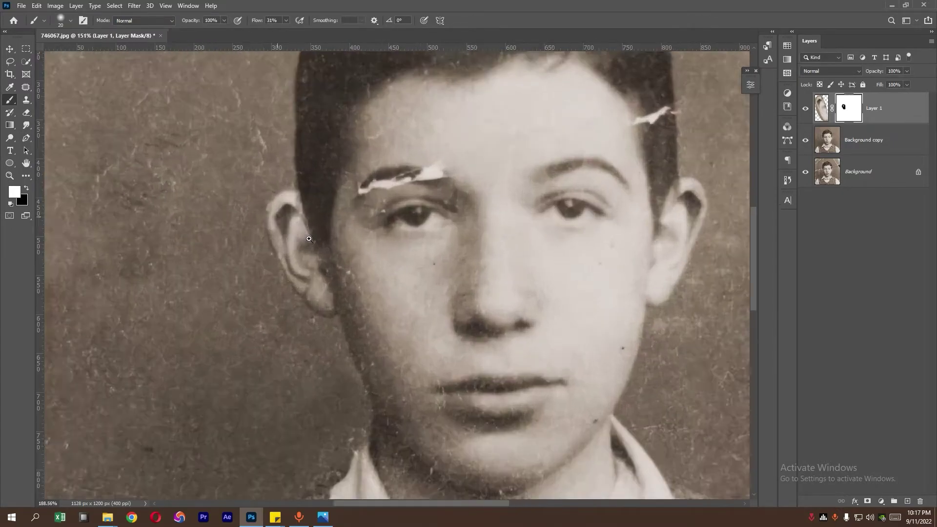
drag(343, 248, 391, 248)
mouse_move(244, 219)
mouse_down()
mouse_move(196, 282)
mouse_move(266, 342)
mouse_up()
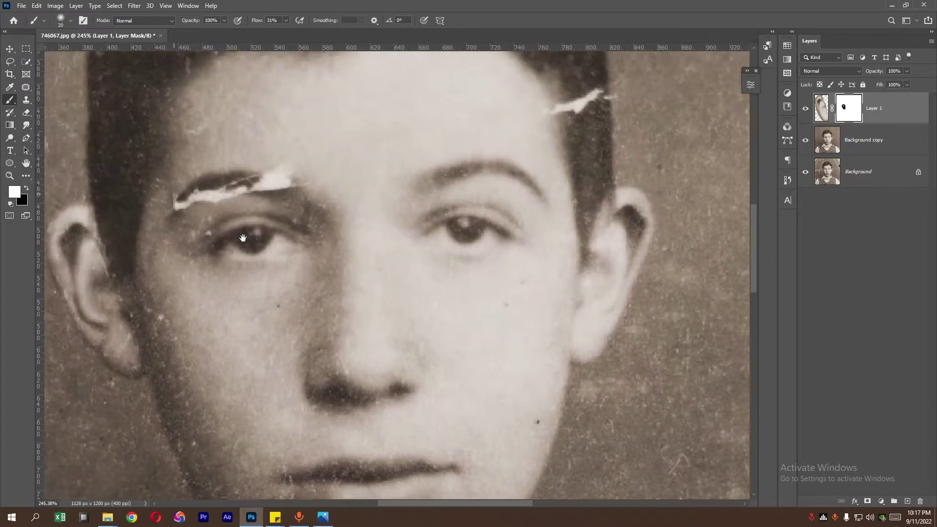
click(10, 61)
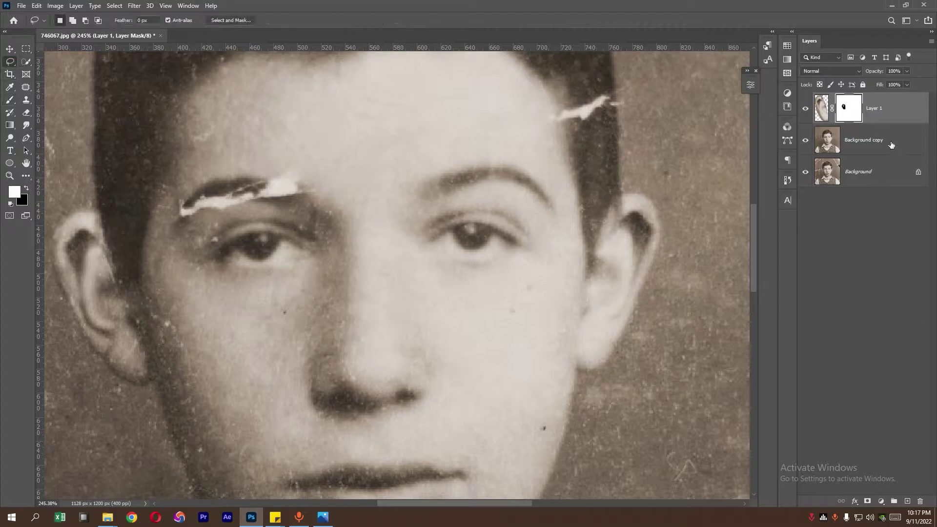
key(alt+bracketleft)
drag(494, 195, 422, 174)
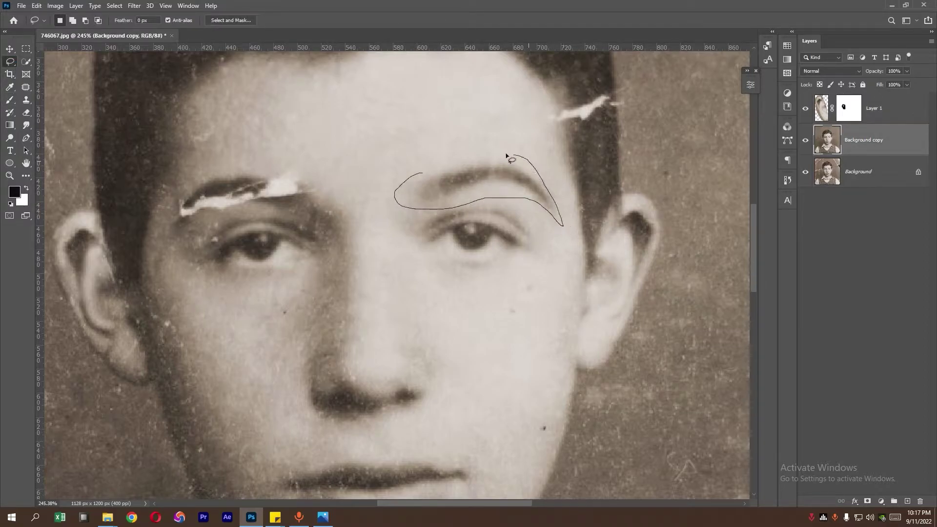
drag(508, 156, 425, 168)
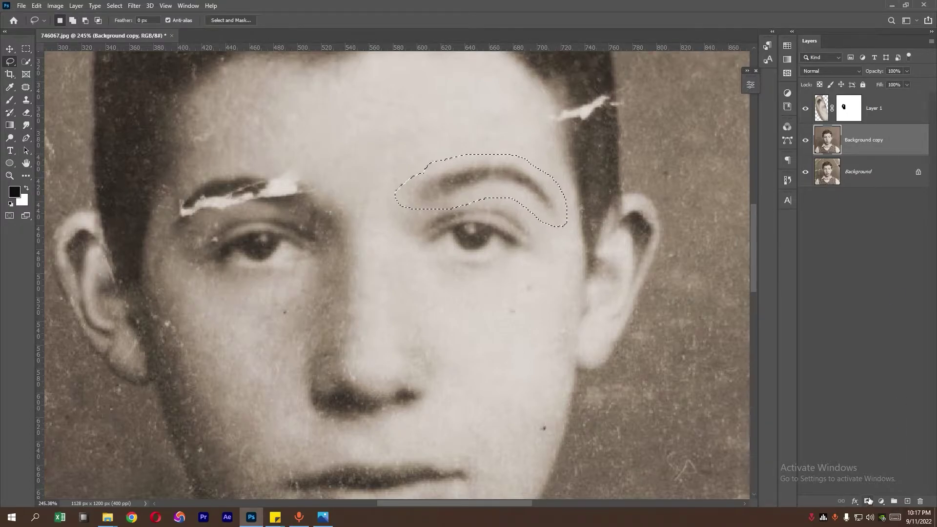
click(24, 48)
right_click(531, 208)
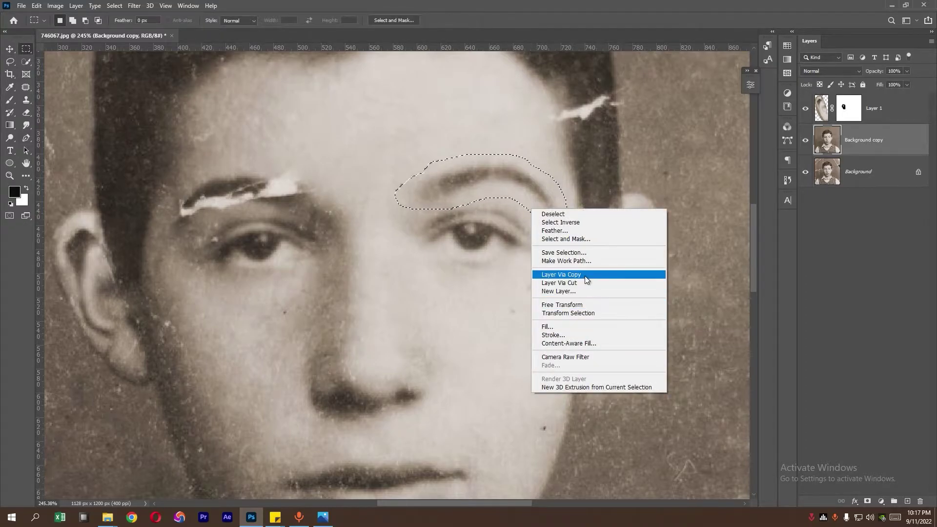
click(561, 274)
click(9, 48)
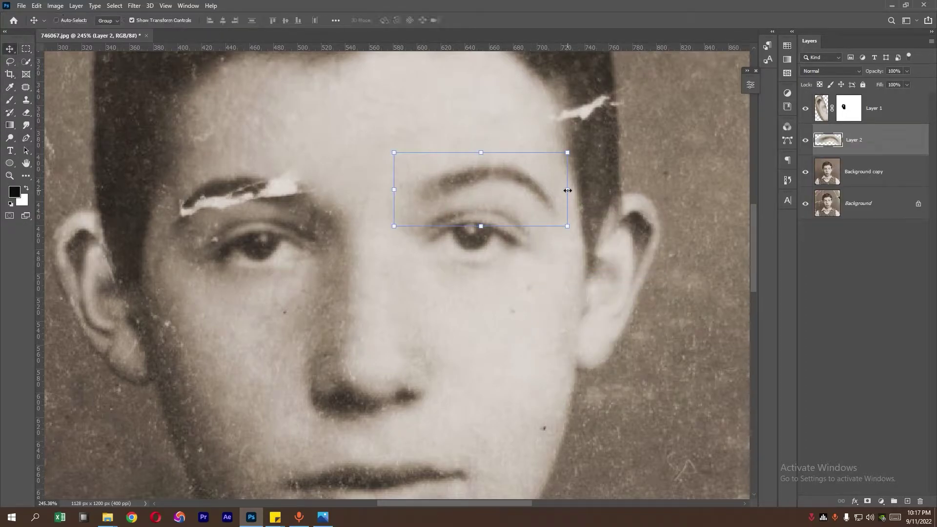
right_click(568, 190)
click(639, 354)
drag(499, 183, 268, 180)
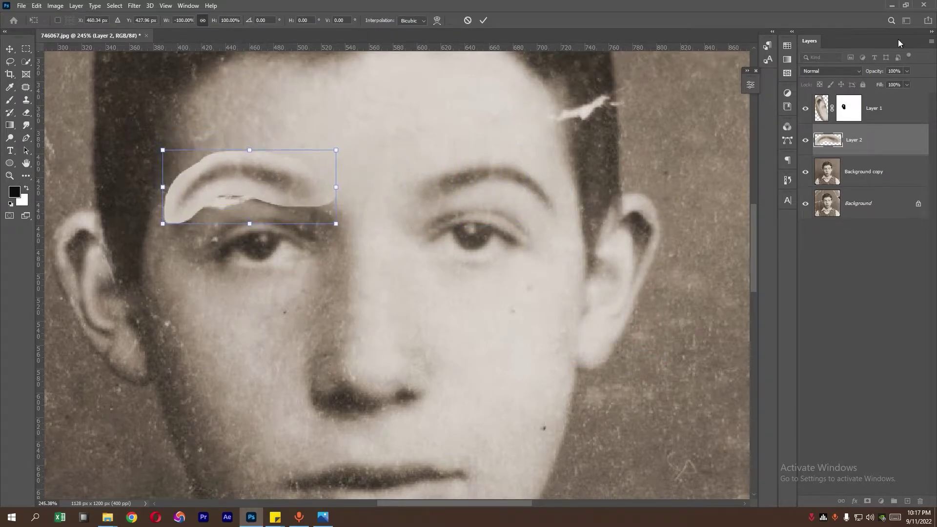
drag(876, 72, 862, 74)
mouse_move(258, 189)
mouse_down()
mouse_move(271, 203)
mouse_move(254, 206)
mouse_move(297, 206)
mouse_up()
drag(881, 73, 836, 85)
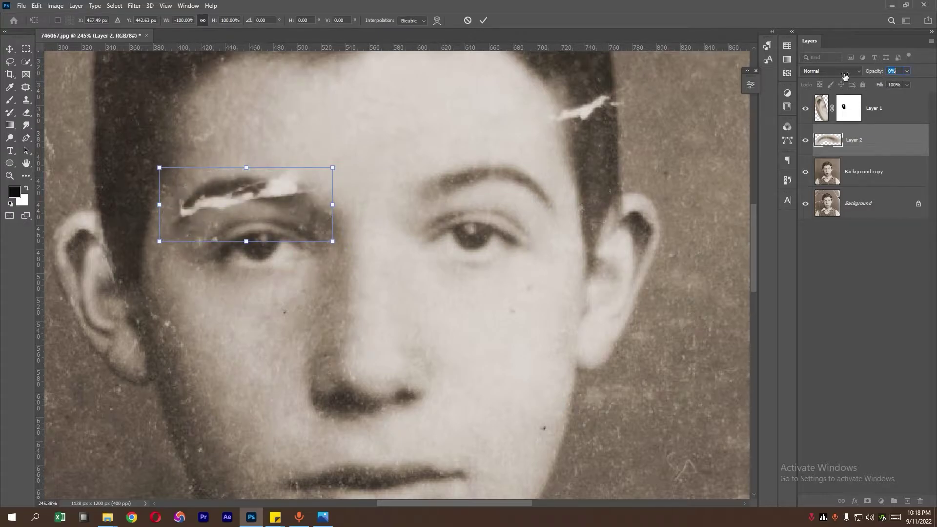
text(100)
key(Return)
key(Return)
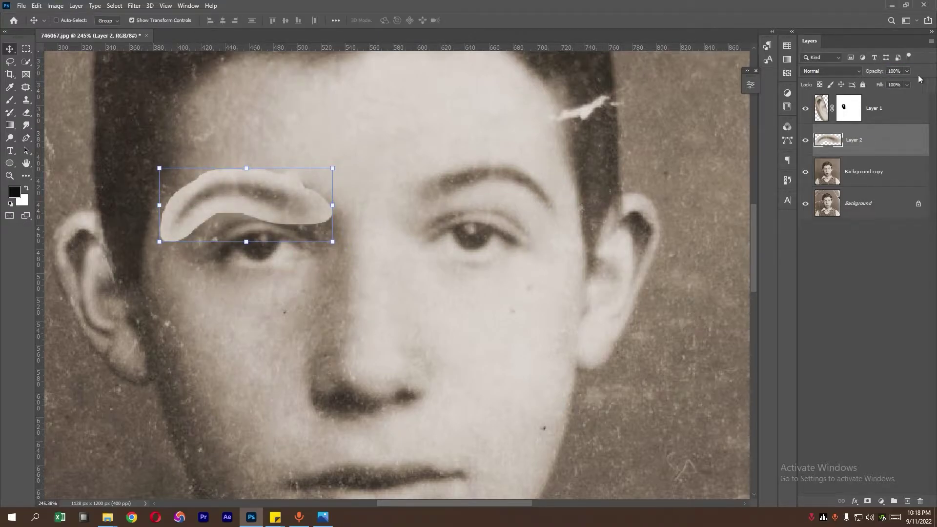
click(830, 71)
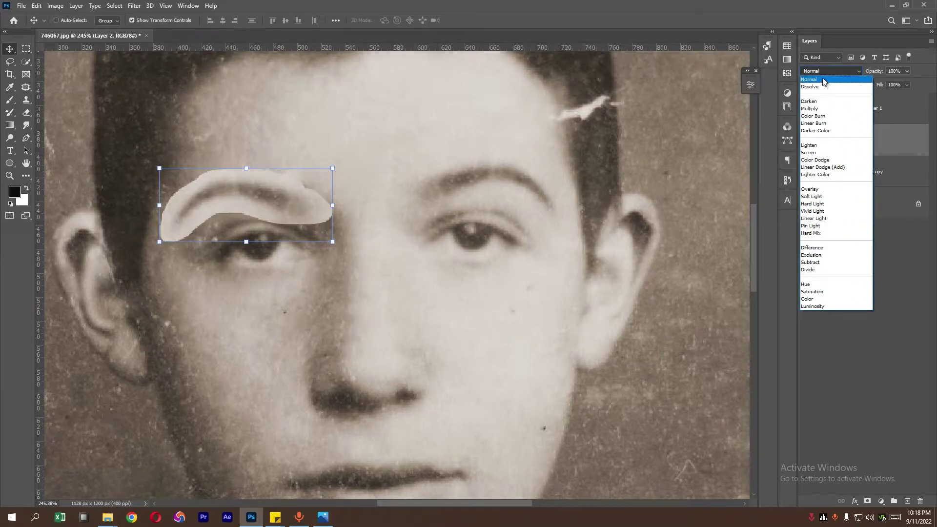
click(815, 79)
click(867, 501)
click(26, 188)
click(9, 99)
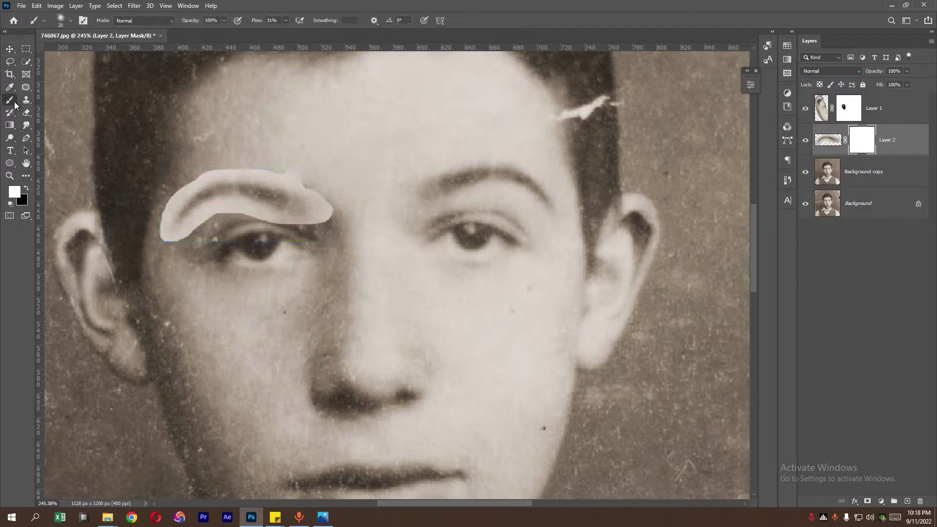
right_click(198, 224)
key(Escape)
key(x)
drag(164, 240, 214, 218)
right_click(188, 236)
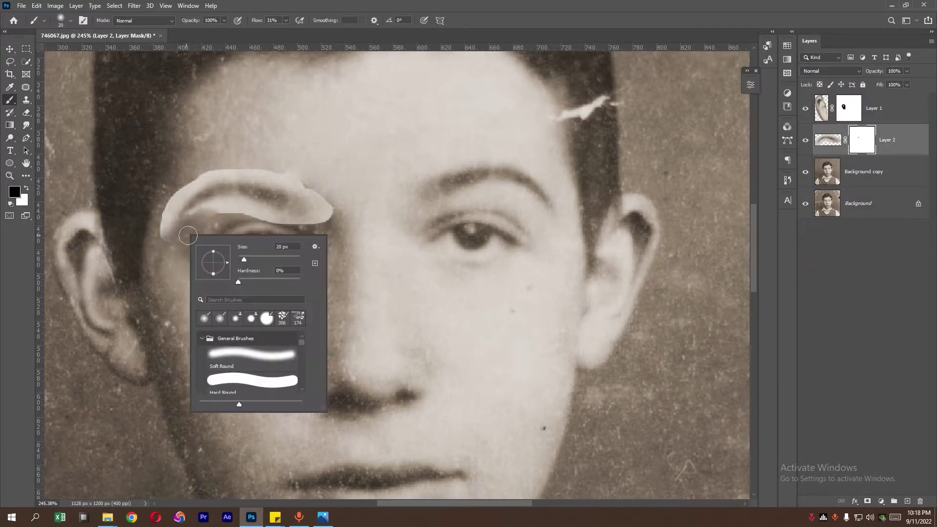
click(271, 20)
text(69)
right_click(263, 181)
double_click(361, 190)
text(42)
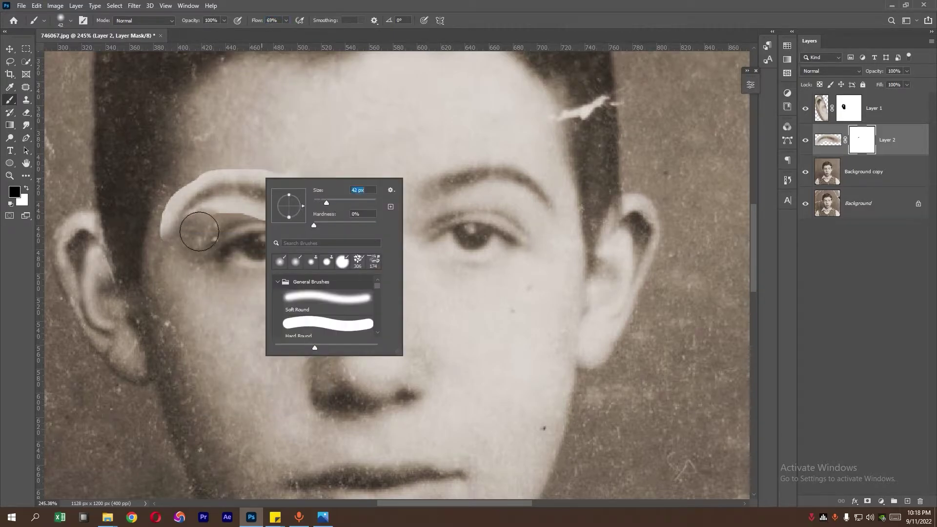
key(Return)
mouse_move(218, 215)
mouse_down()
mouse_move(186, 181)
mouse_move(168, 235)
mouse_move(205, 195)
mouse_move(184, 211)
mouse_move(197, 200)
mouse_move(240, 209)
mouse_up()
key(x)
right_click(184, 210)
key(Return)
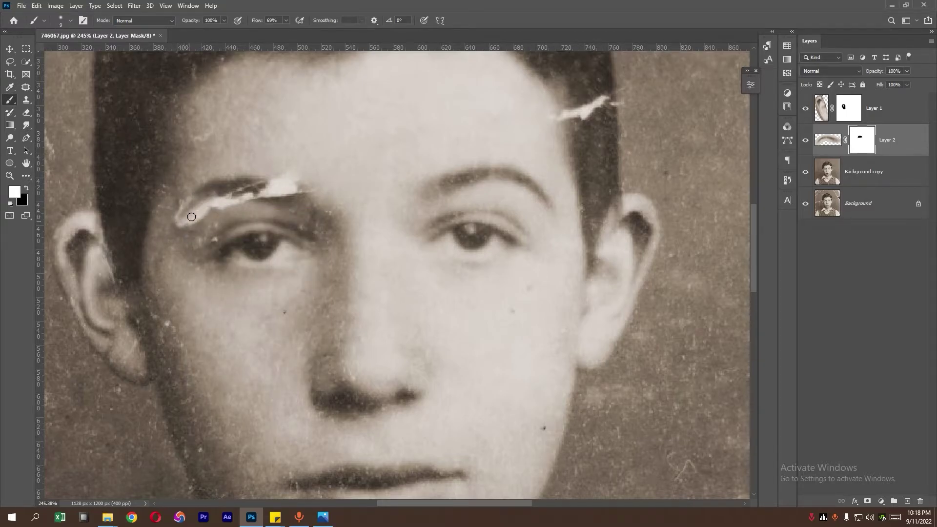
key(ctrl+z)
- Delete the eyebrow patch layer and set up a small Soft Round wet Mixer Brush
key(Delete)
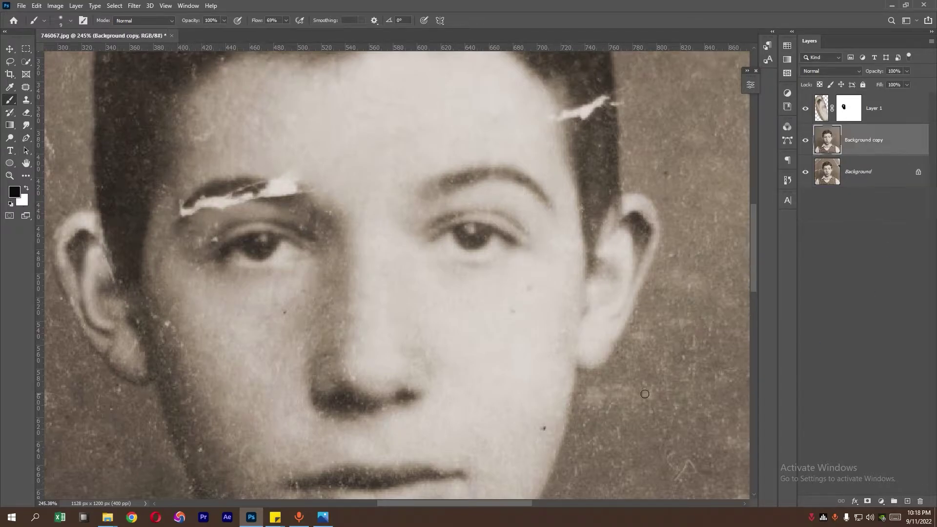
right_click(15, 101)
click(49, 129)
scroll(176, 209, up, 3)
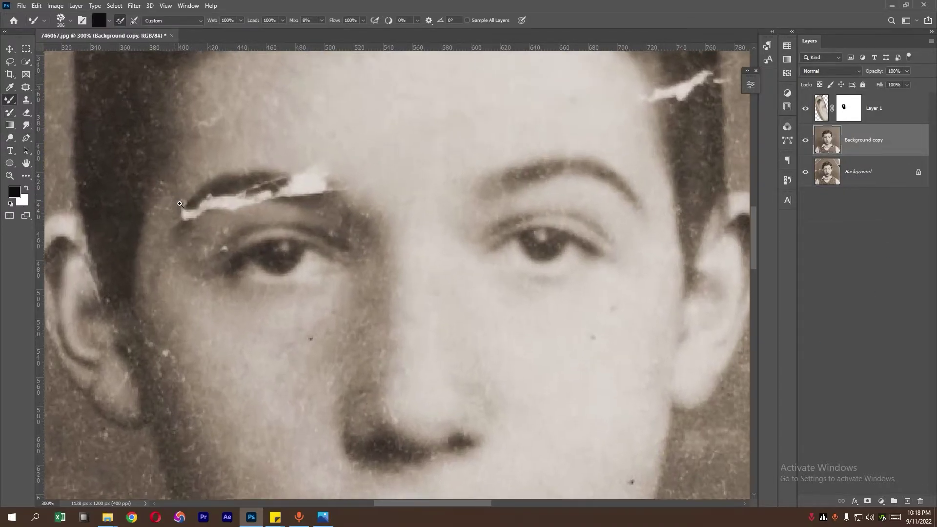
right_click(293, 211)
click(326, 296)
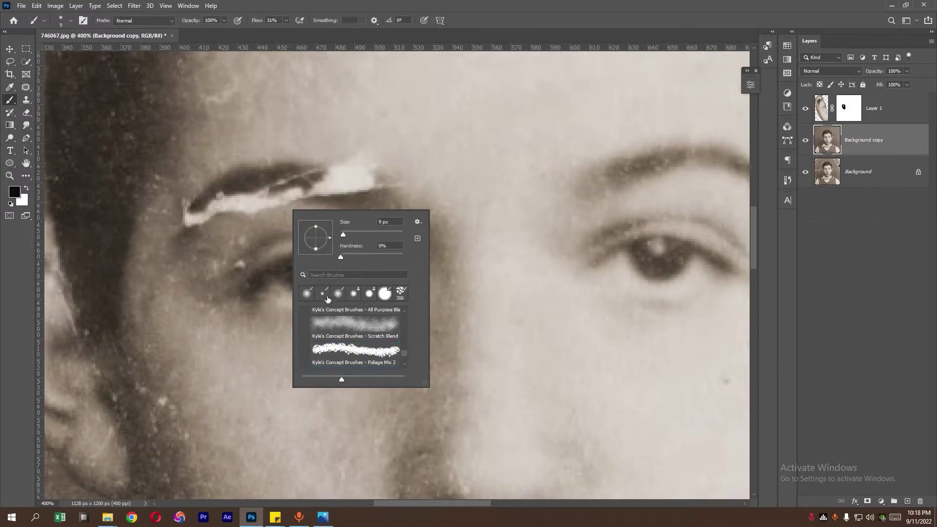
right_click(9, 98)
click(49, 129)
right_click(249, 207)
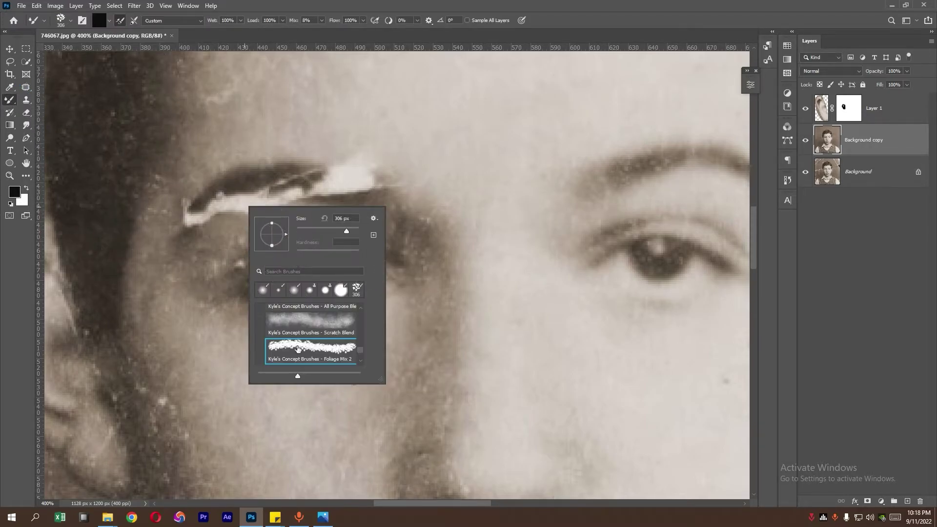
drag(368, 344, 365, 291)
click(293, 327)
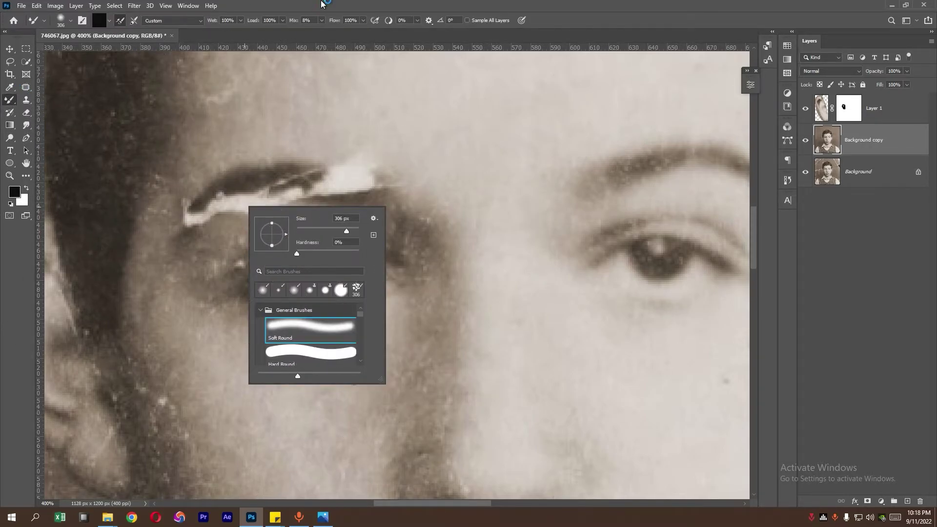
right_click(305, 216)
click(236, 146)
- Sample nearby skin tone and paint over the left eyebrow's white scratch, undoing the end stroke
alt+click(208, 213)
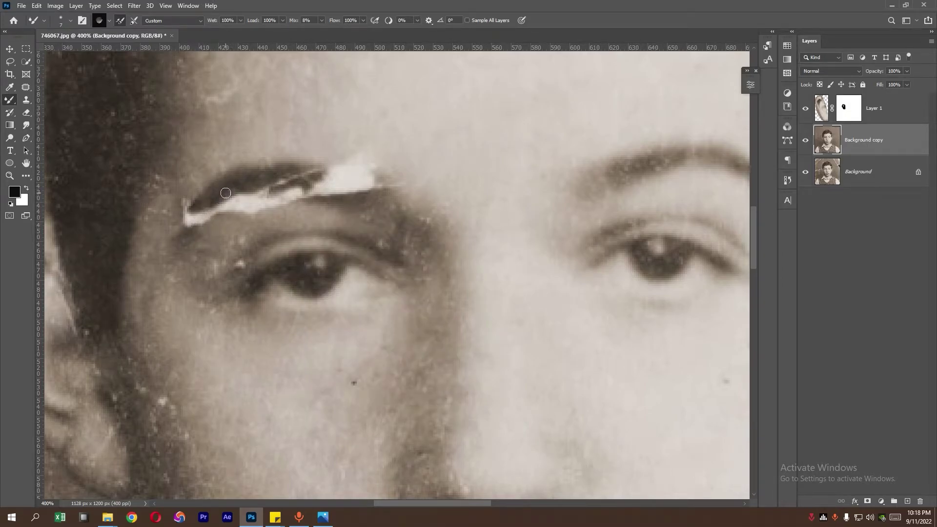
drag(190, 215, 229, 193)
drag(200, 210, 183, 232)
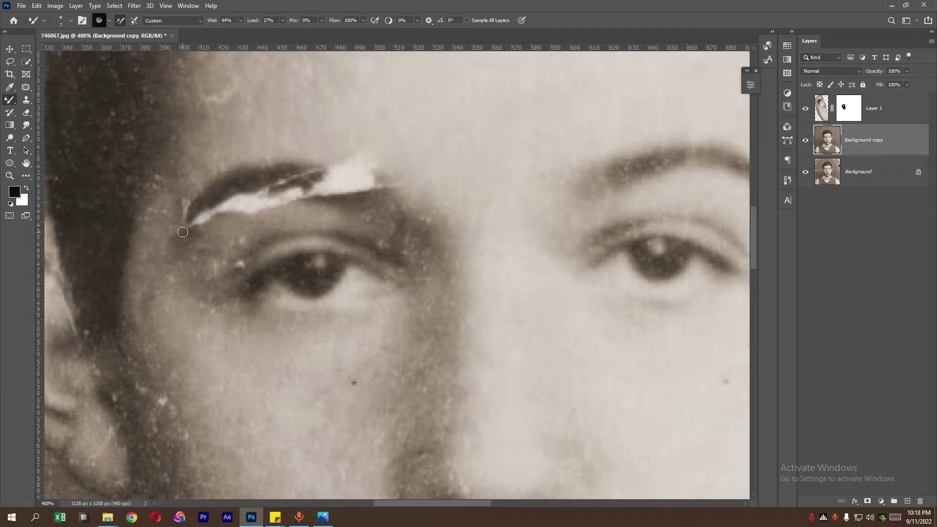
key(ctrl+z)
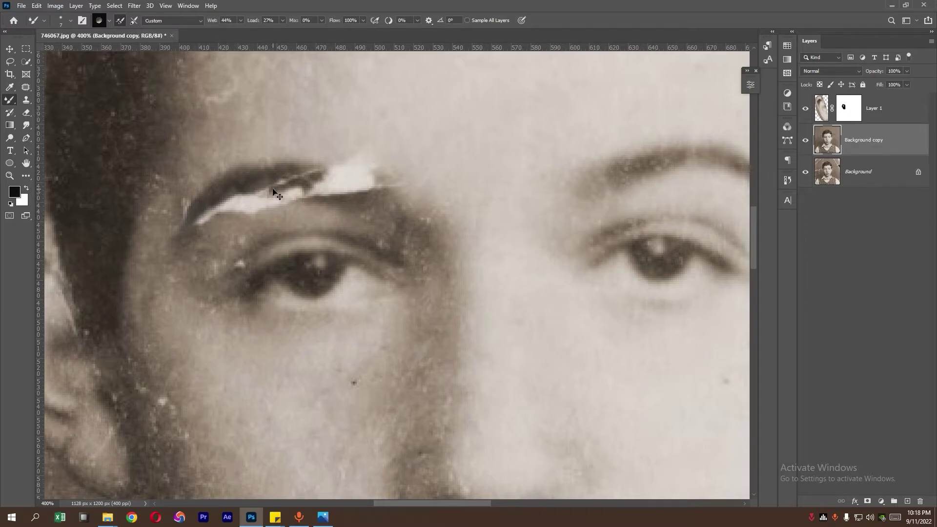
- Set the Mixer Brush to blend without adding paint and smear the eyebrow's light streak darker
click(132, 20)
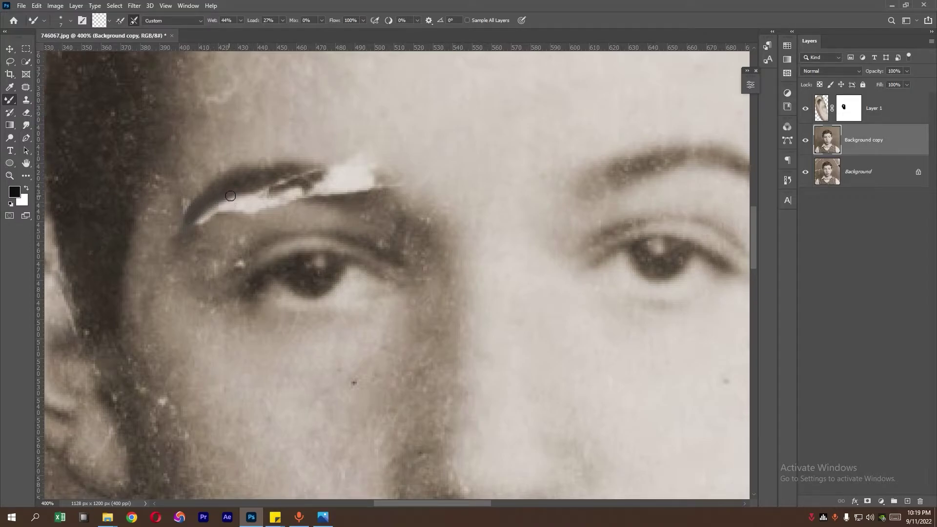
drag(307, 185, 302, 176)
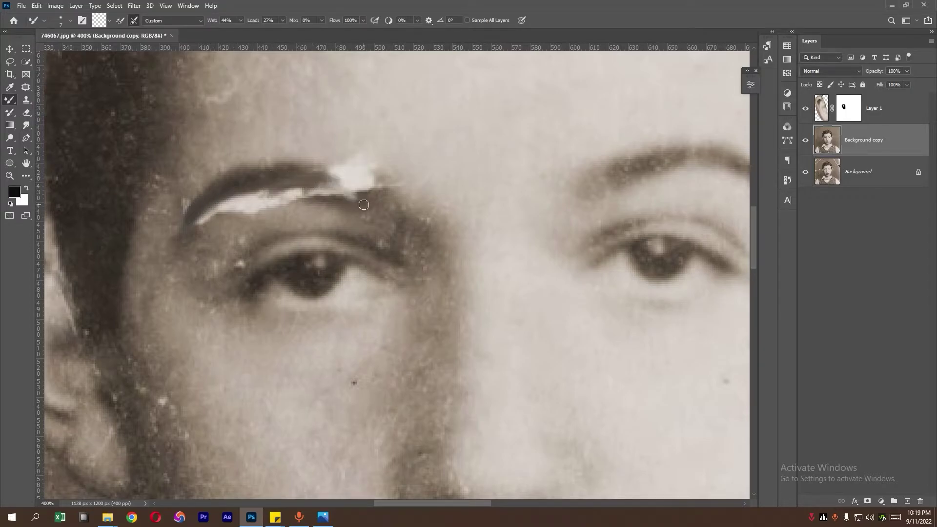
scroll(313, 200, down, 5)
scroll(312, 203, up, 5)
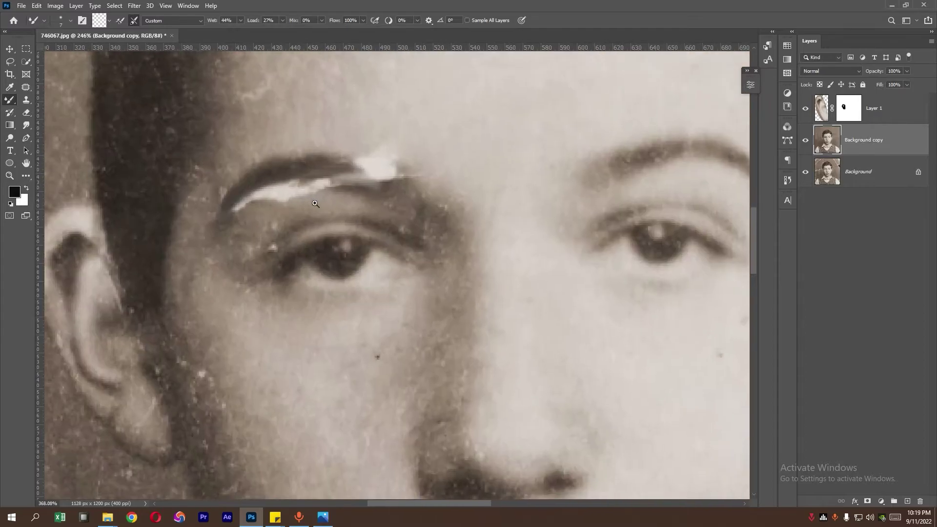
click(26, 99)
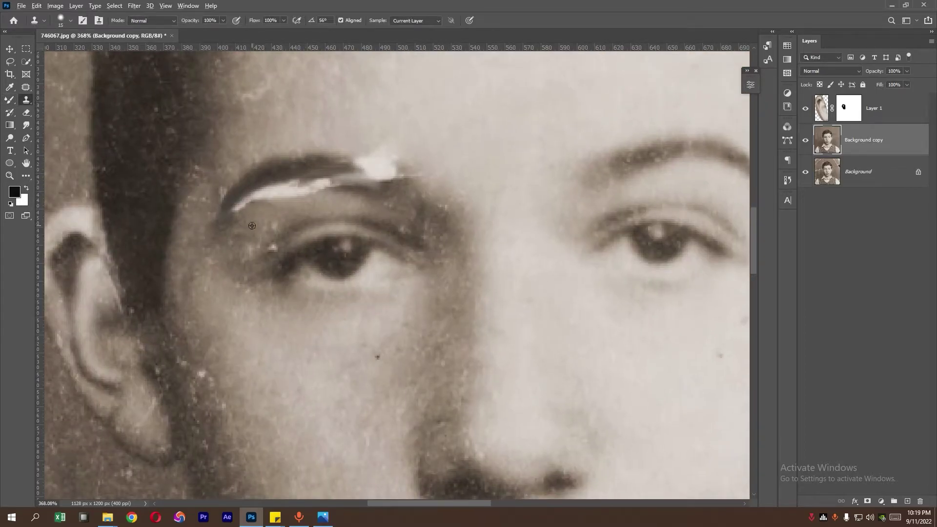
- Clone skin over the scratch under the left eyebrow, then smear the remaining white darker
drag(251, 213, 298, 195)
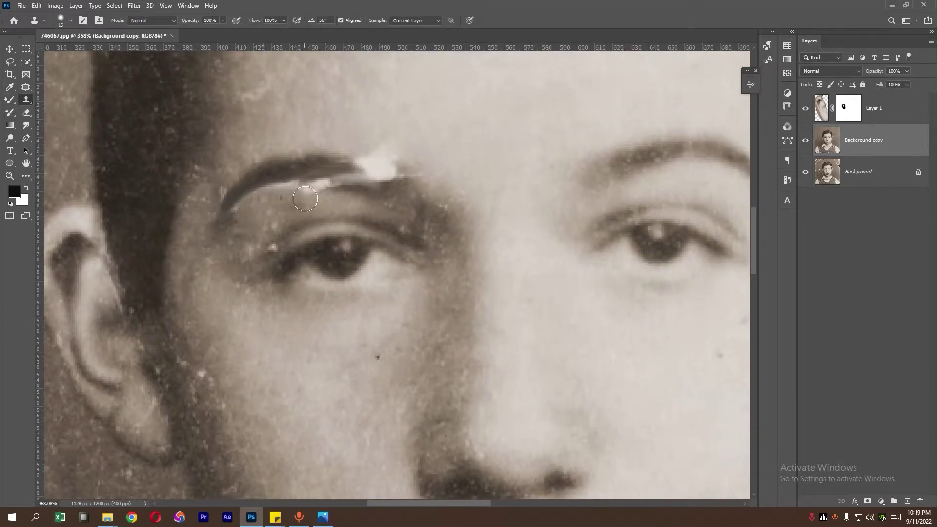
scroll(342, 210, down, 4)
scroll(380, 220, down, 2)
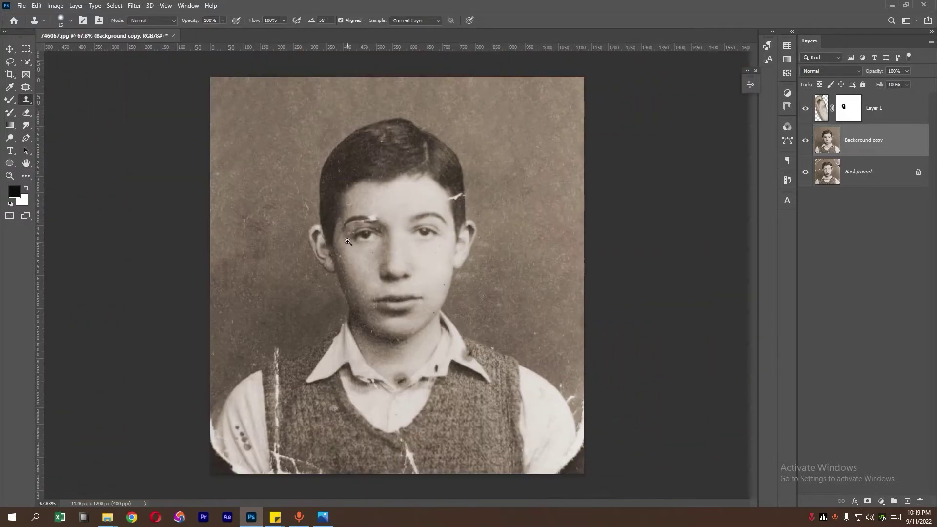
scroll(417, 226, up, 5)
scroll(345, 230, up, 4)
click(6, 101)
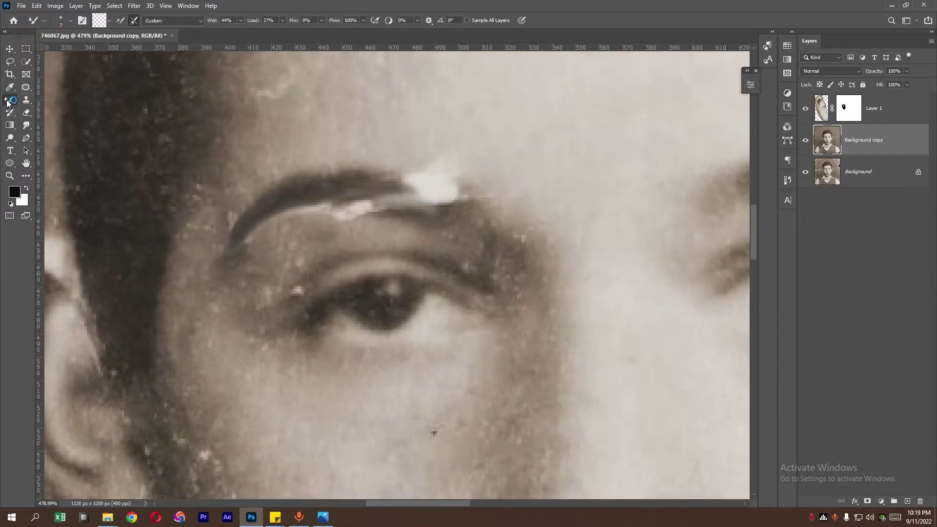
mouse_move(357, 223)
mouse_down()
mouse_move(332, 214)
mouse_move(420, 198)
mouse_move(434, 205)
mouse_move(359, 180)
mouse_move(434, 200)
mouse_up()
scroll(432, 200, down, 5)
scroll(470, 207, up, 3)
drag(288, 193, 184, 191)
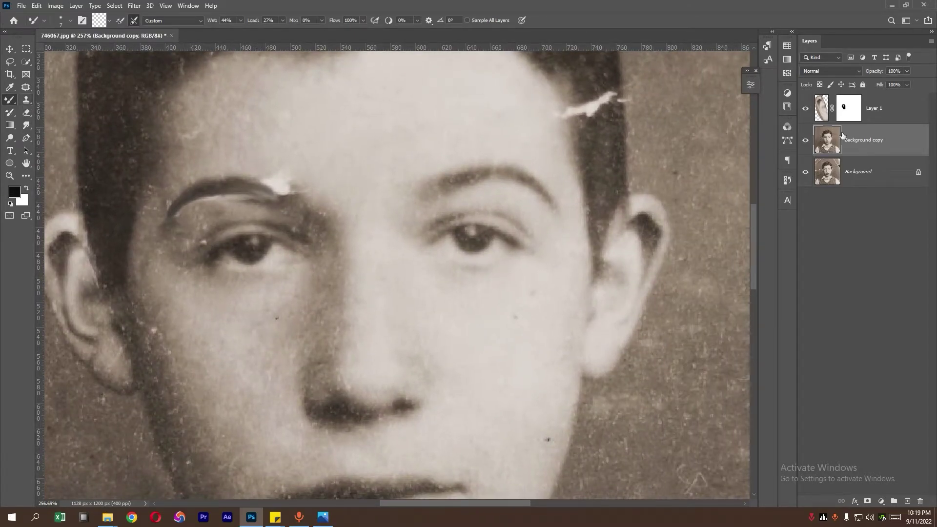
click(10, 61)
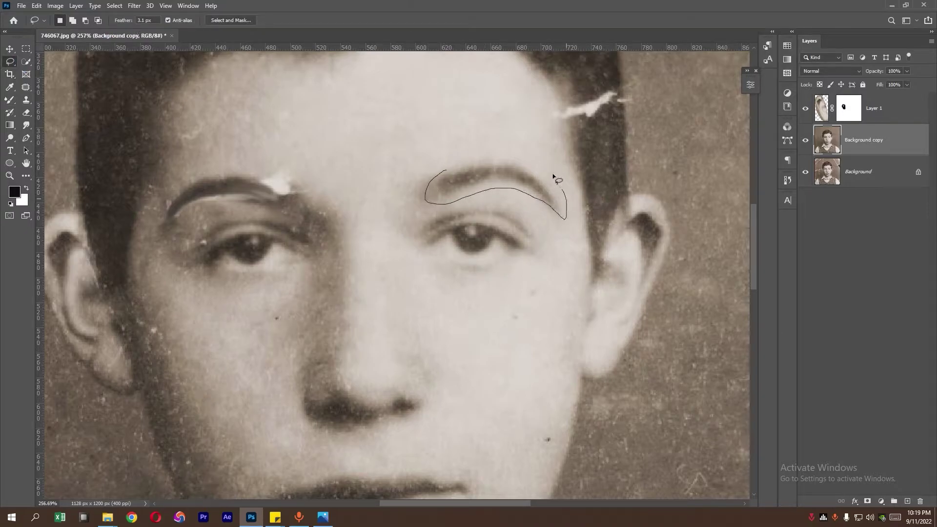
- Copy the right eyebrow onto Layer 2, move it over the left brow and flip it horizontally
drag(453, 165, 457, 168)
key(ctrl+j)
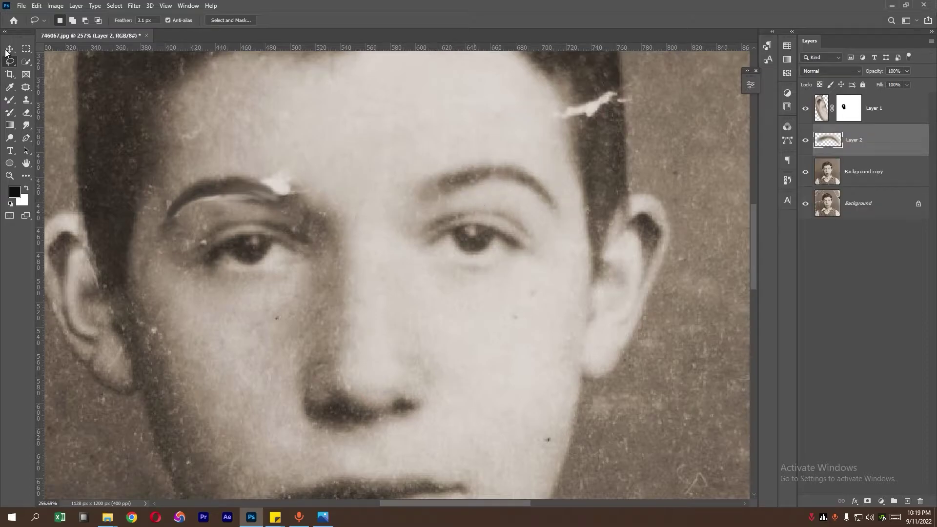
click(9, 49)
mouse_move(570, 194)
mouse_down()
mouse_move(247, 188)
mouse_move(306, 215)
mouse_move(300, 188)
mouse_move(297, 208)
mouse_up()
key(ctrl+t)
right_click(308, 182)
click(341, 378)
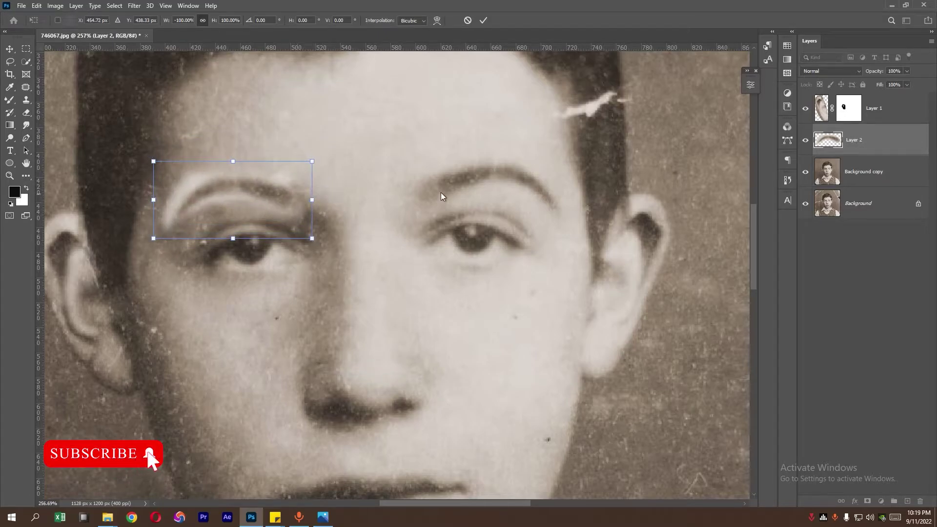
key(Return)
key(ctrl+minus)
key(ctrl+minus)
key(ctrl+minus)
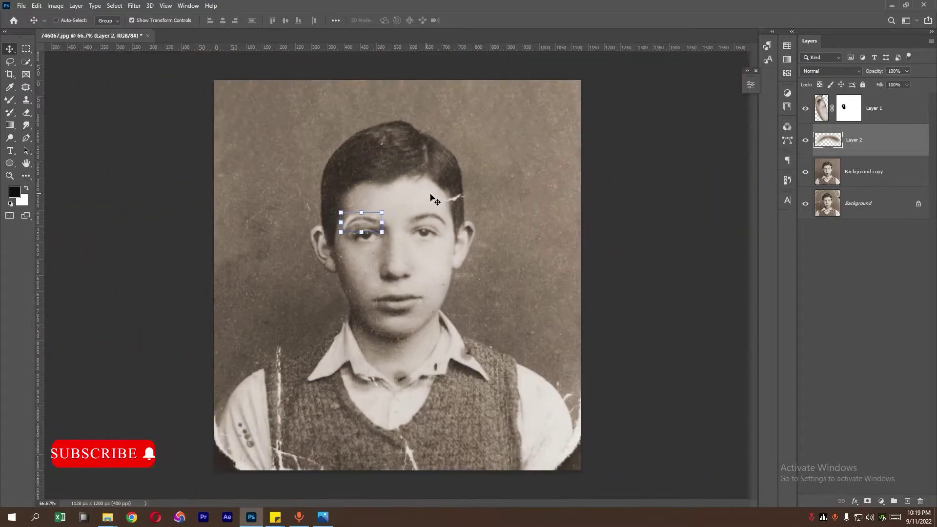
click(805, 142)
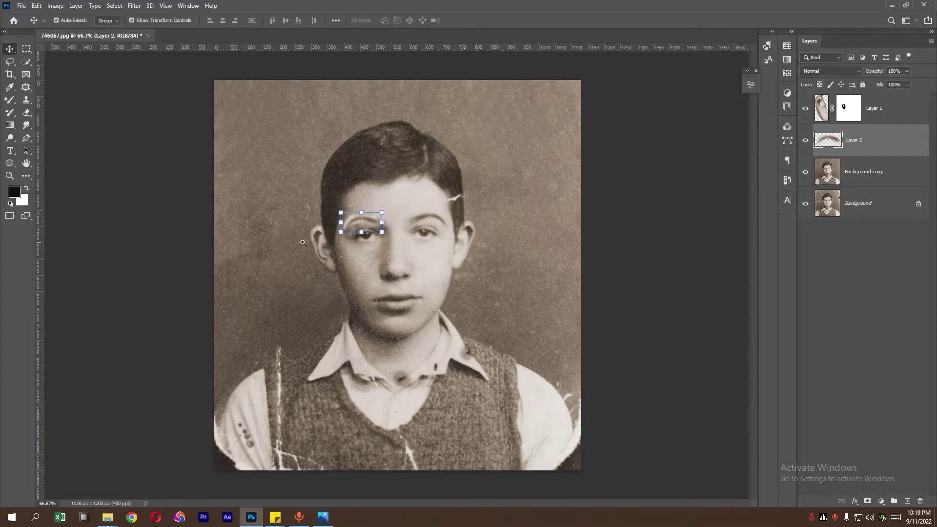
scroll(303, 243, up, 3)
scroll(251, 250, up, 2)
- Add a layer mask to Layer 2 and set up a 20 px brush painting black
click(10, 99)
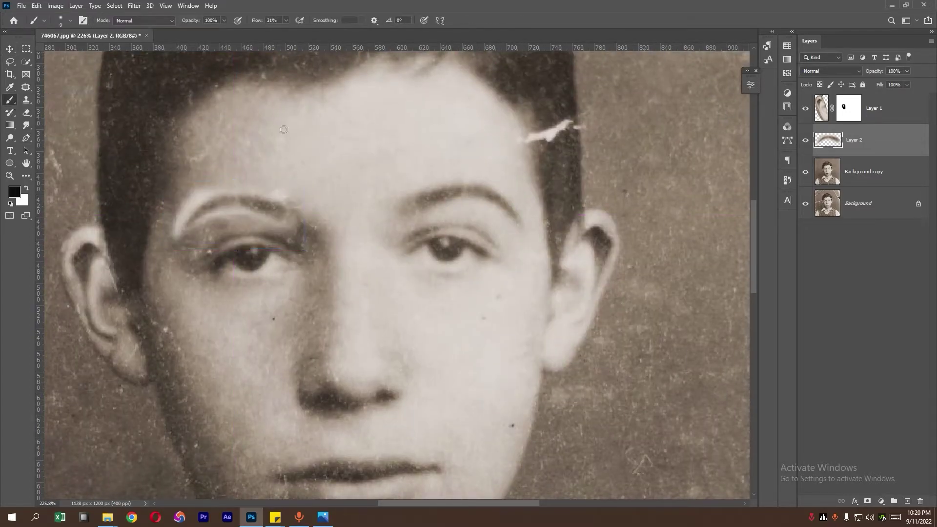
click(867, 501)
right_click(215, 193)
drag(234, 214, 278, 213)
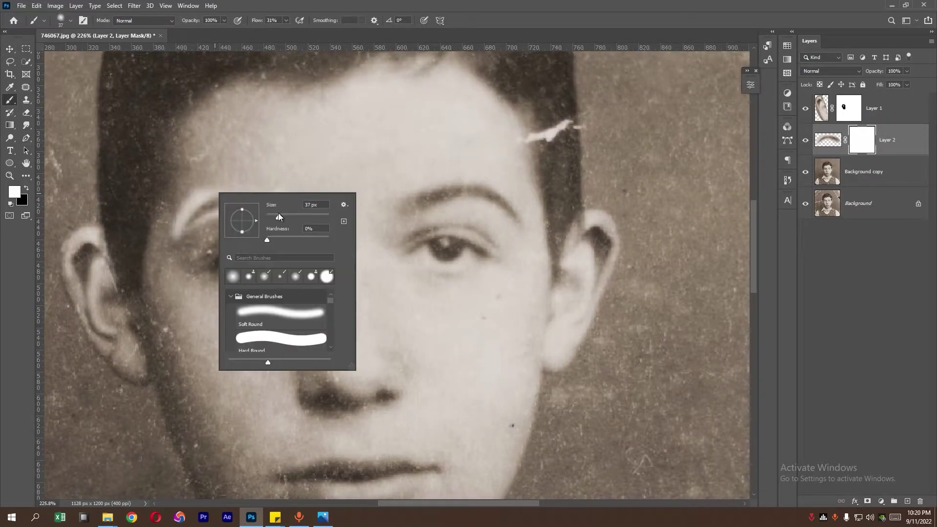
key(Return)
key(x)
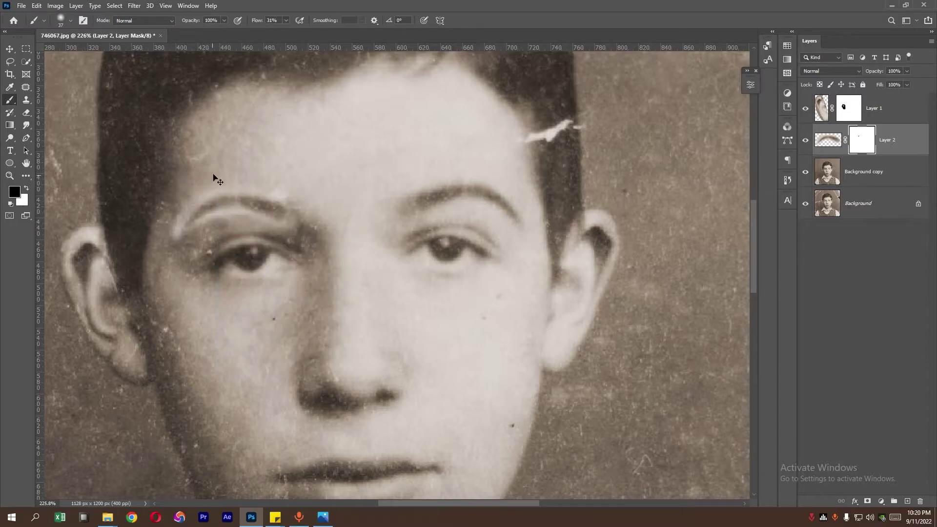
key(bracketleft)
key(bracketleft)
- Mask out the copied eyebrow's light left tail and inner end
mouse_move(185, 209)
mouse_down()
mouse_move(167, 226)
mouse_move(172, 235)
mouse_up()
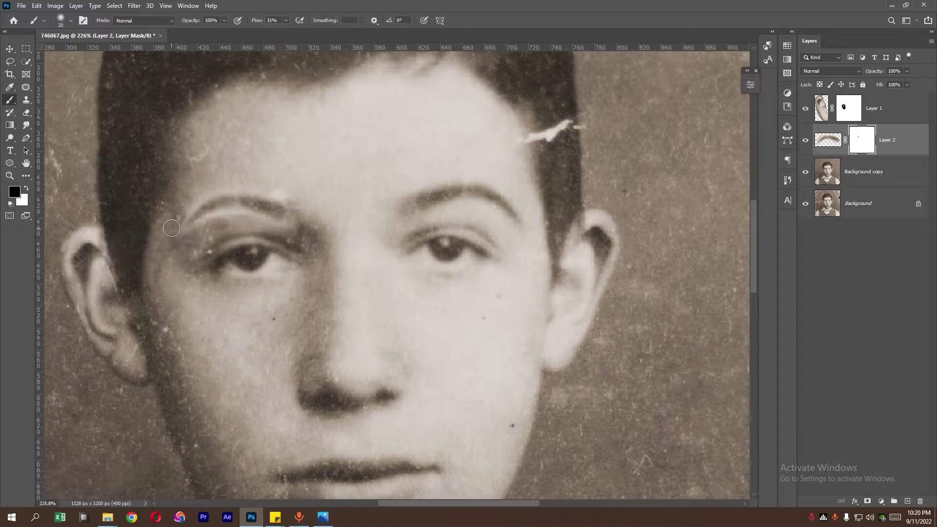
drag(298, 235, 215, 227)
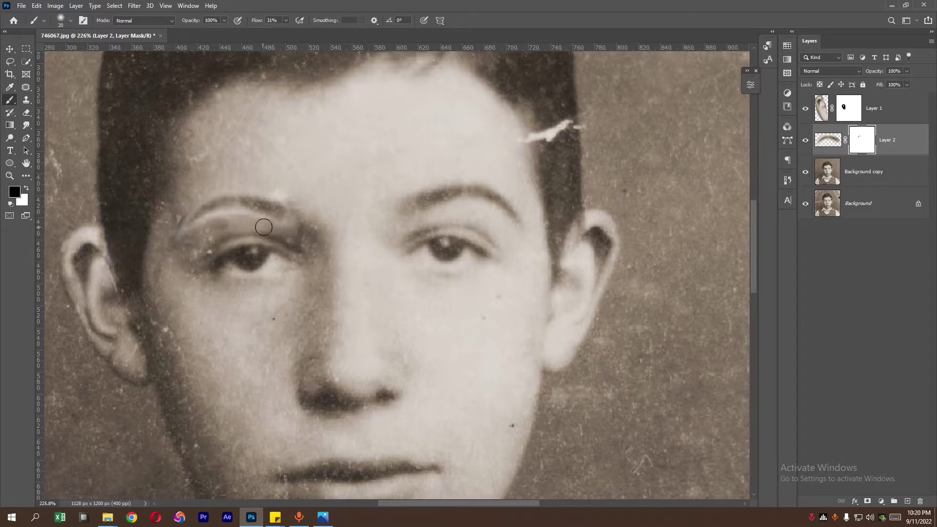
key(ctrl+z)
mouse_move(287, 239)
mouse_down()
mouse_move(284, 198)
mouse_move(303, 209)
mouse_move(251, 223)
mouse_up()
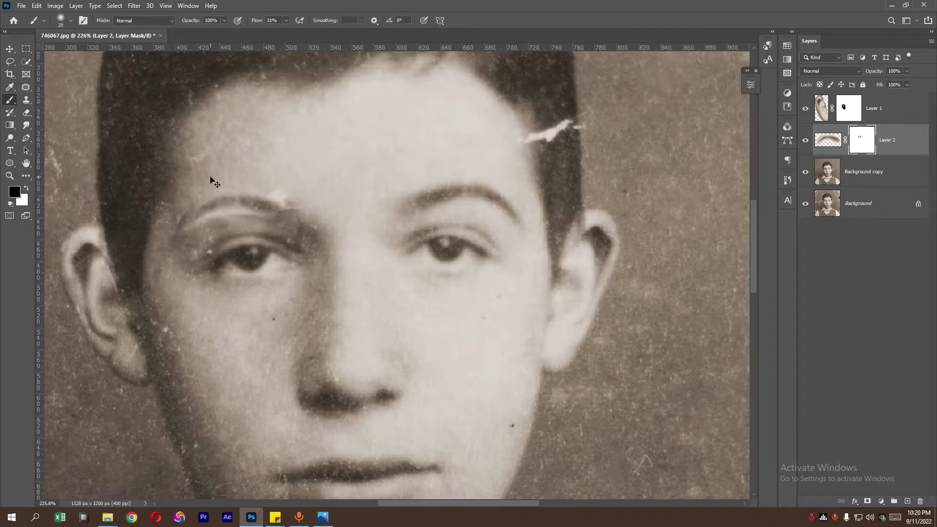
key(ctrl+minus)
key(ctrl+minus)
key(ctrl+minus)
key(m)
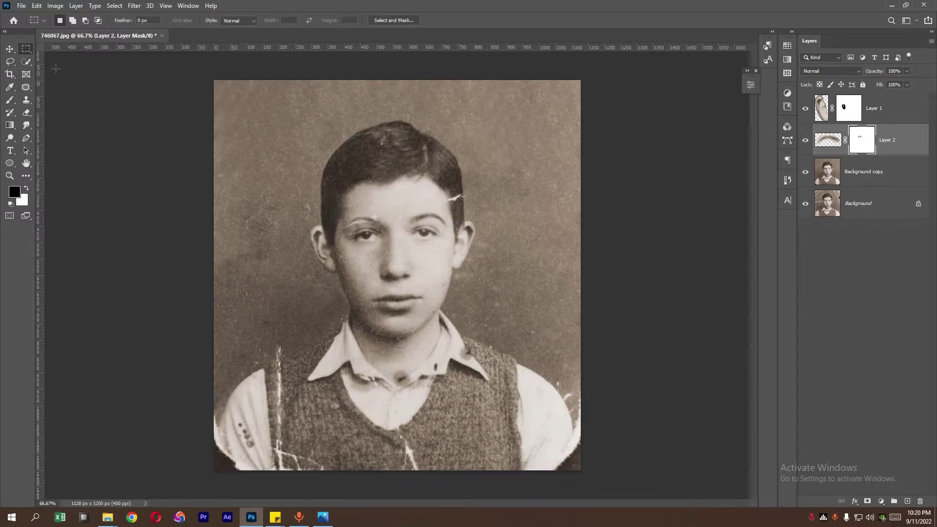
drag(384, 203, 411, 207)
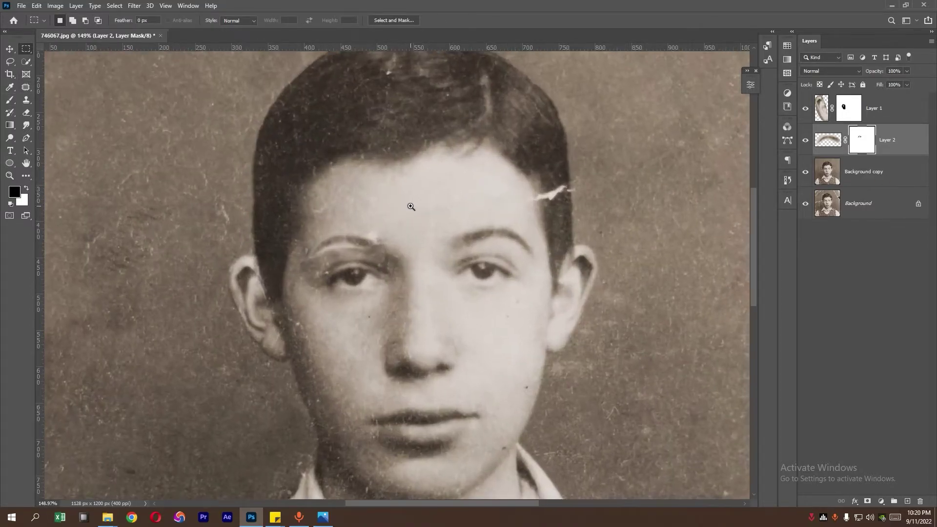
click(806, 140)
- With Layer 2 hidden, patch the damaged original left eyebrow on Background copy with forehead skin
click(862, 172)
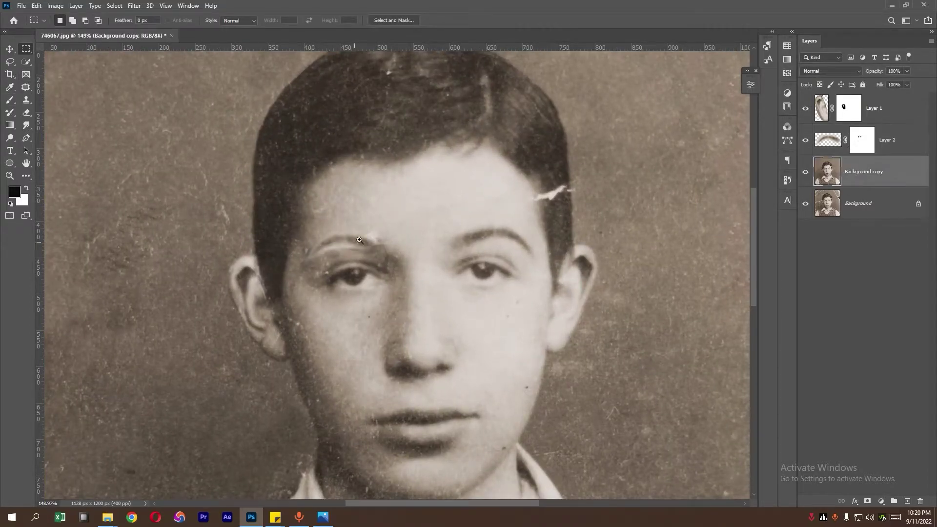
key(ctrl+plus)
click(806, 141)
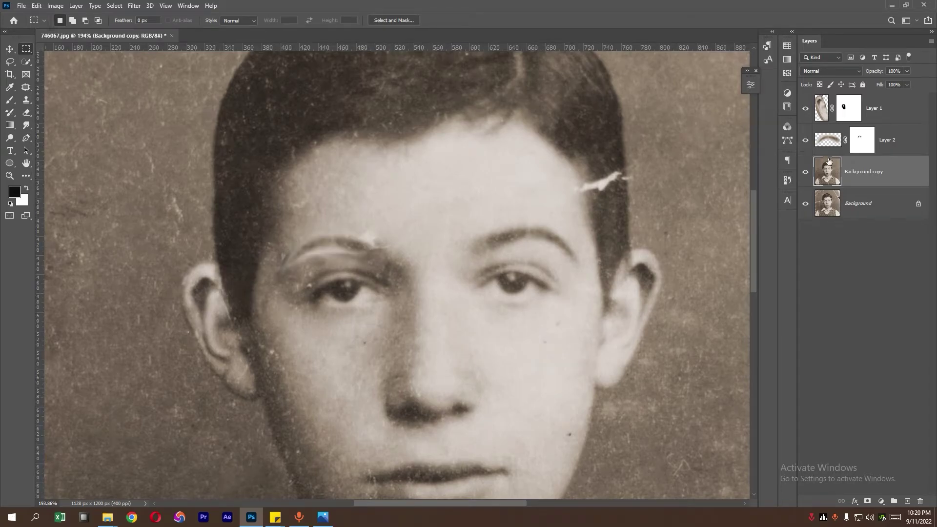
click(806, 141)
key(j)
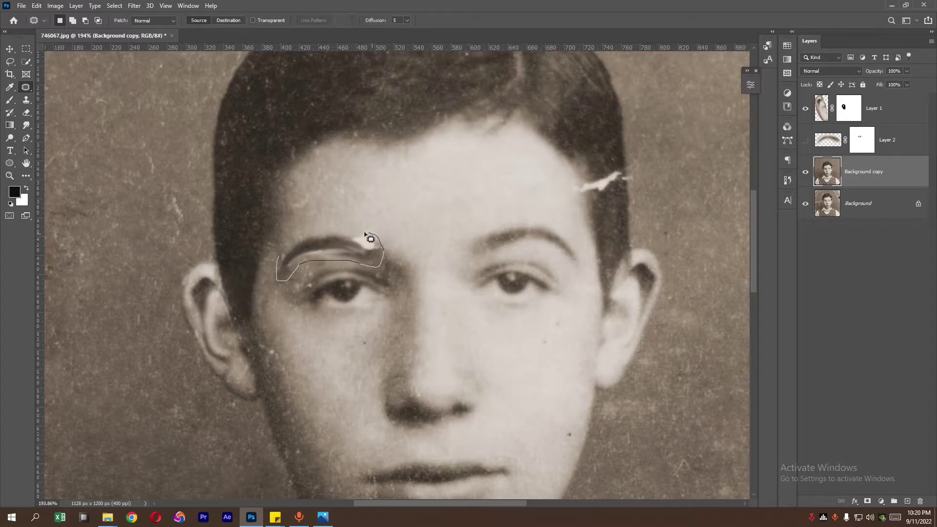
mouse_move(294, 250)
mouse_down()
mouse_move(354, 259)
mouse_move(337, 208)
mouse_up()
key(ctrl+d)
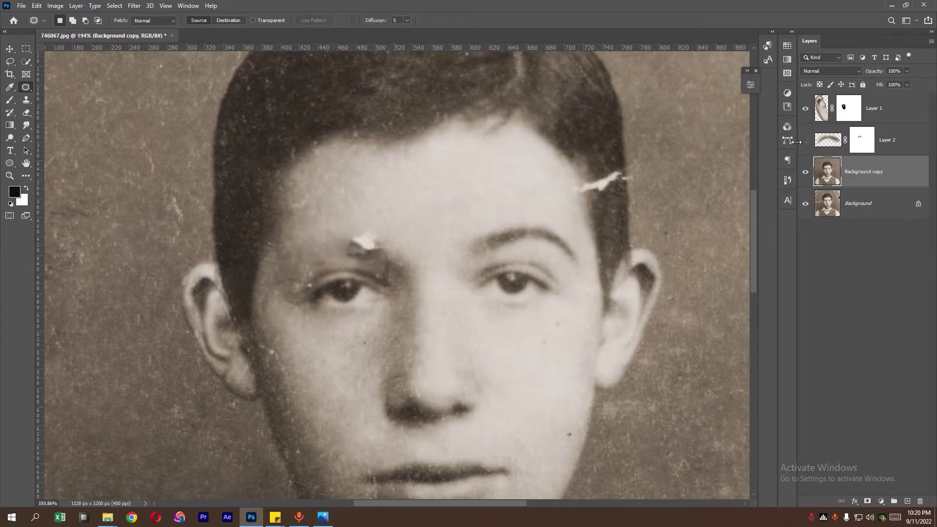
click(806, 141)
- Patch away the white spot on the forehead above the left eyebrow, then select Layer 2's mask
ctrl+click(366, 264)
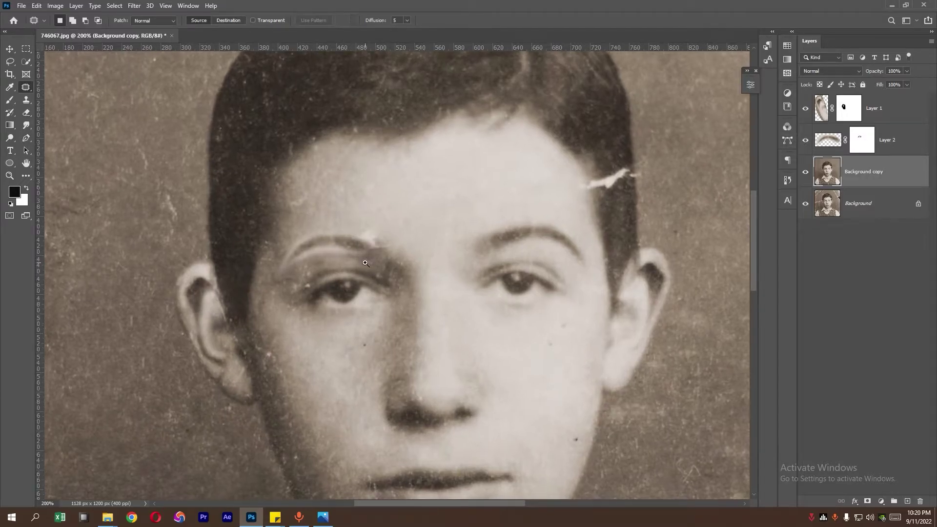
click(805, 140)
drag(366, 254, 377, 236)
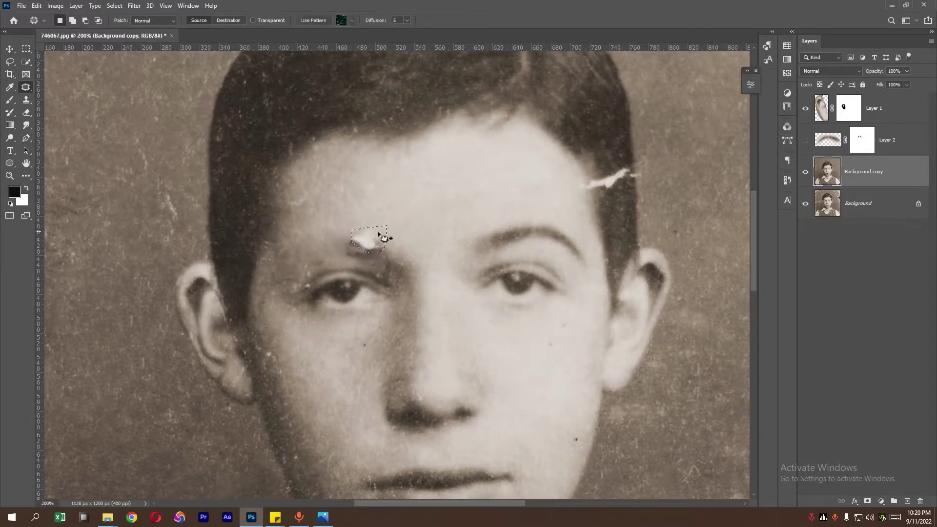
click(806, 140)
scroll(503, 245, down, 5)
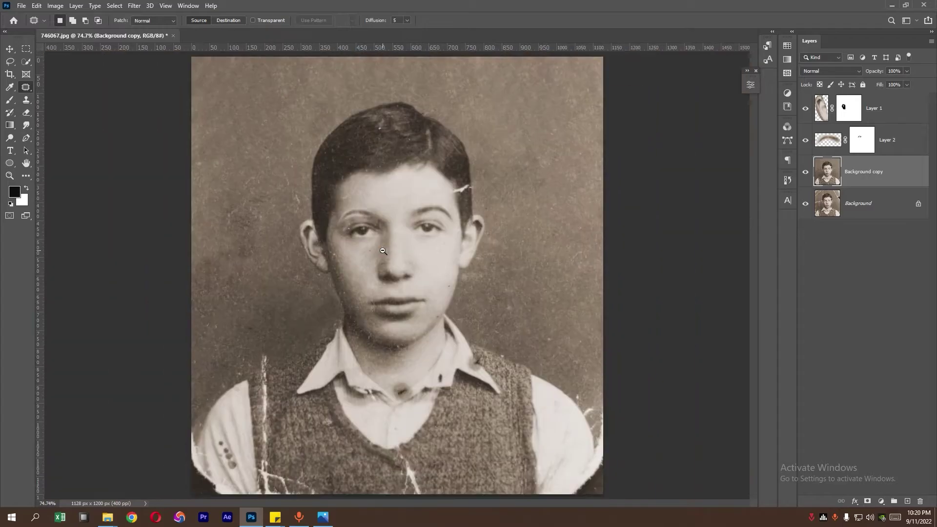
scroll(439, 235, down, 2)
scroll(383, 218, up, 5)
click(383, 218)
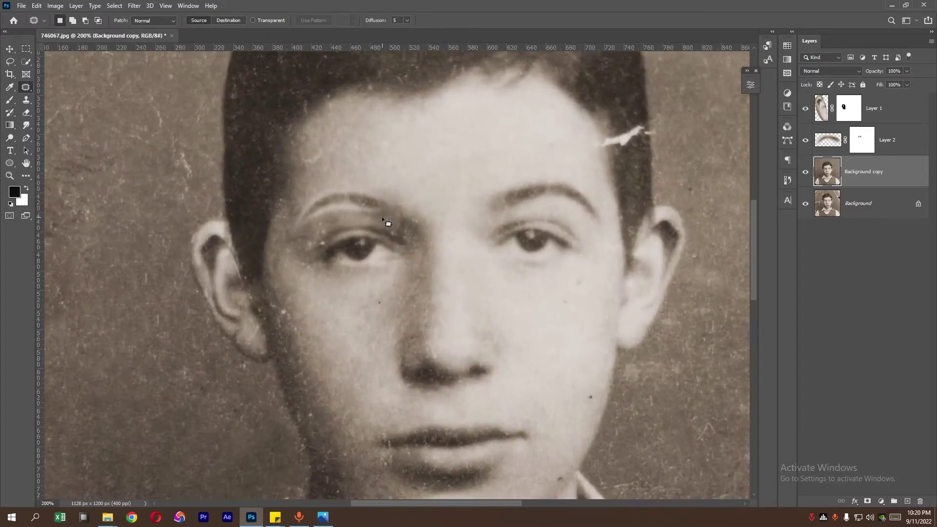
click(381, 217)
- Add a Brightness/Contrast adjustment above Layer 2 with Brightness -35 and Contrast 33
click(862, 140)
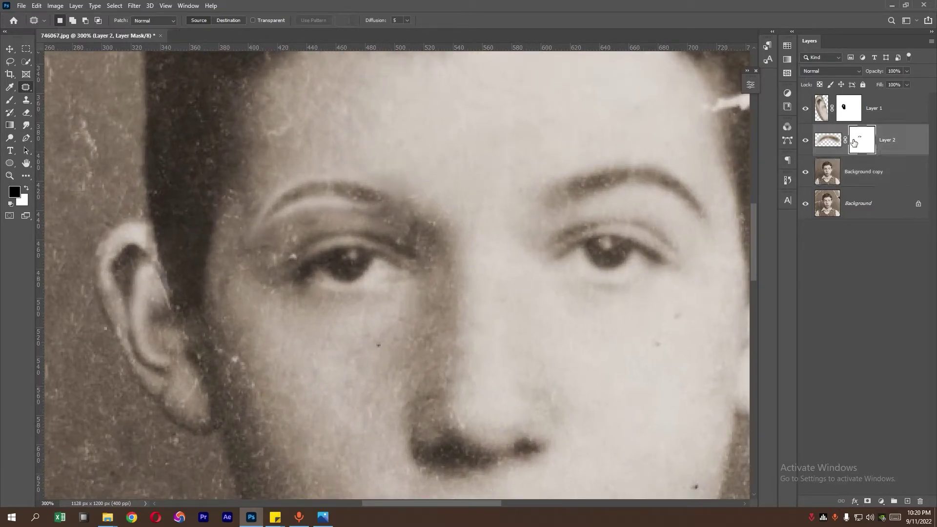
shift+click(862, 140)
key(b)
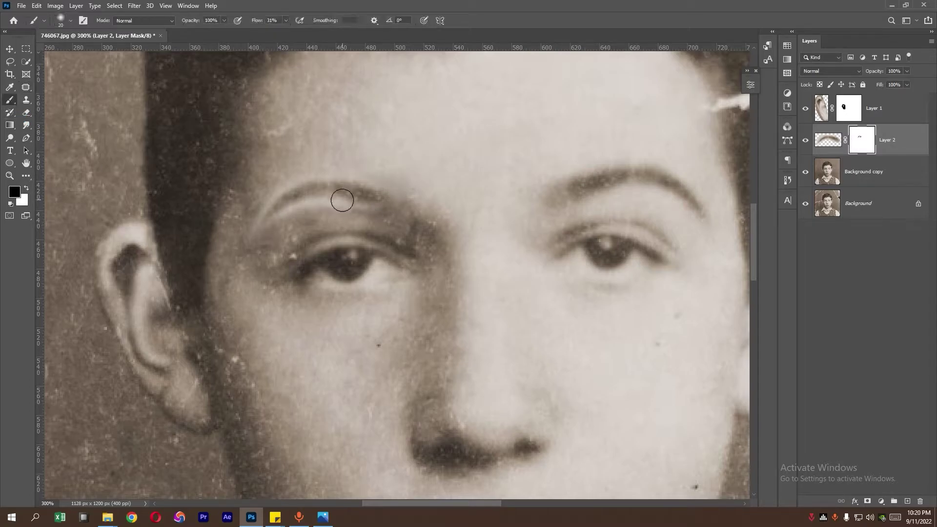
click(882, 501)
click(888, 363)
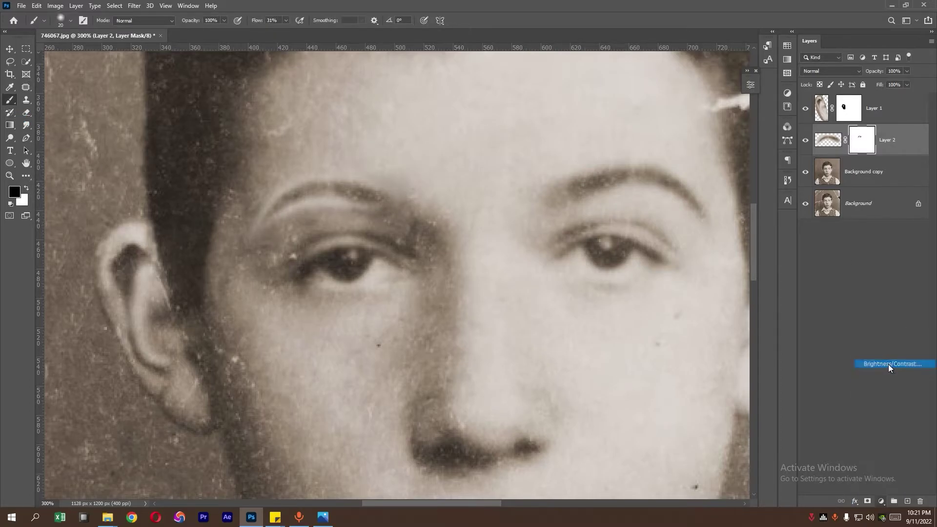
mouse_move(688, 160)
mouse_down()
mouse_move(652, 163)
mouse_move(679, 160)
mouse_move(654, 140)
mouse_up()
key(ctrl+minus)
key(ctrl+minus)
key(ctrl+minus)
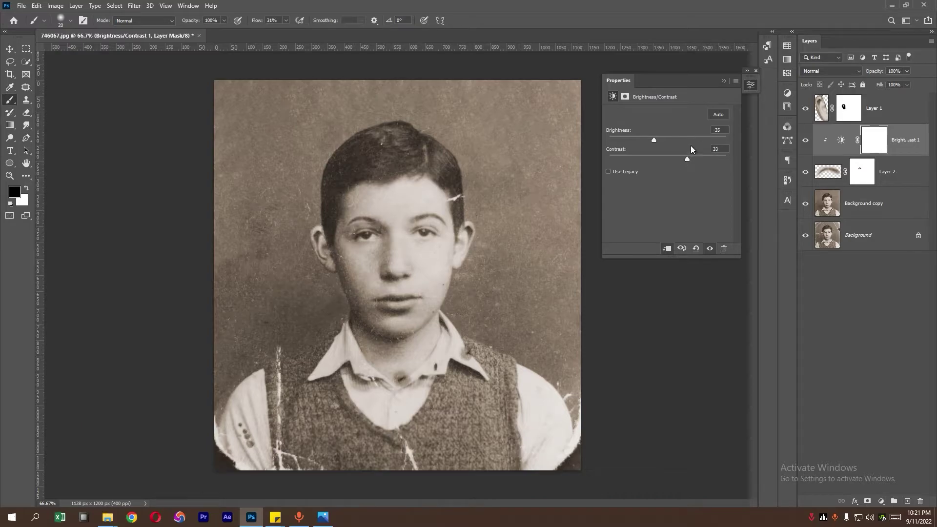
click(750, 85)
key(ctrl+plus)
key(ctrl+plus)
key(ctrl+plus)
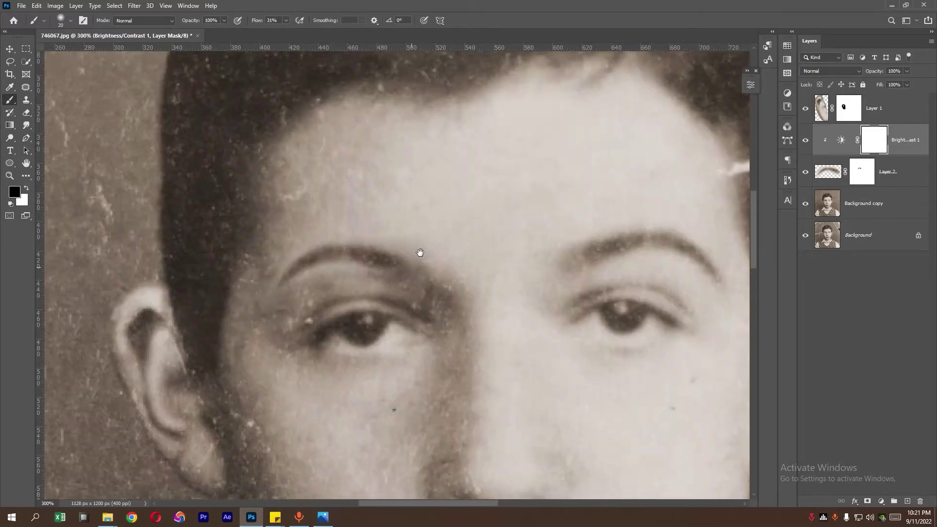
- On Layer 2's mask, paint black with a smaller brush over the left eyebrow's edges
click(856, 166)
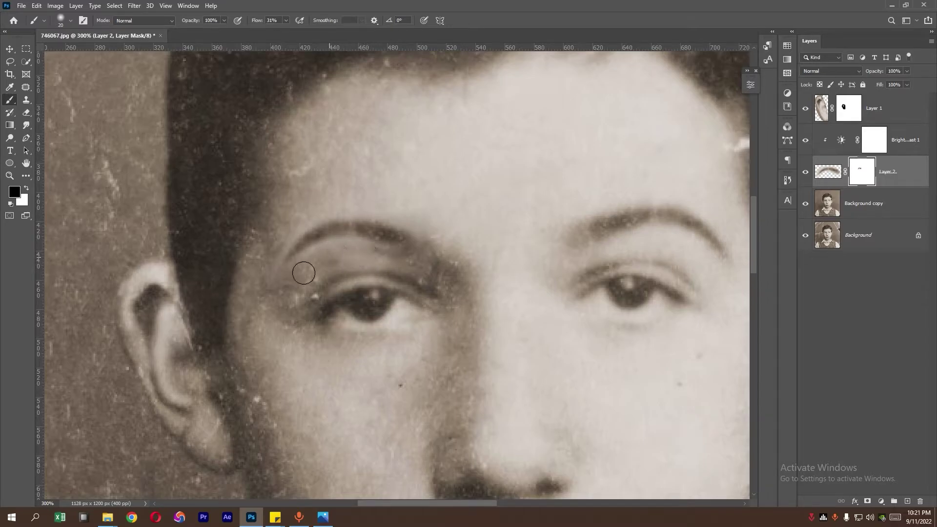
key(bracketleft)
key(bracketleft)
key(x)
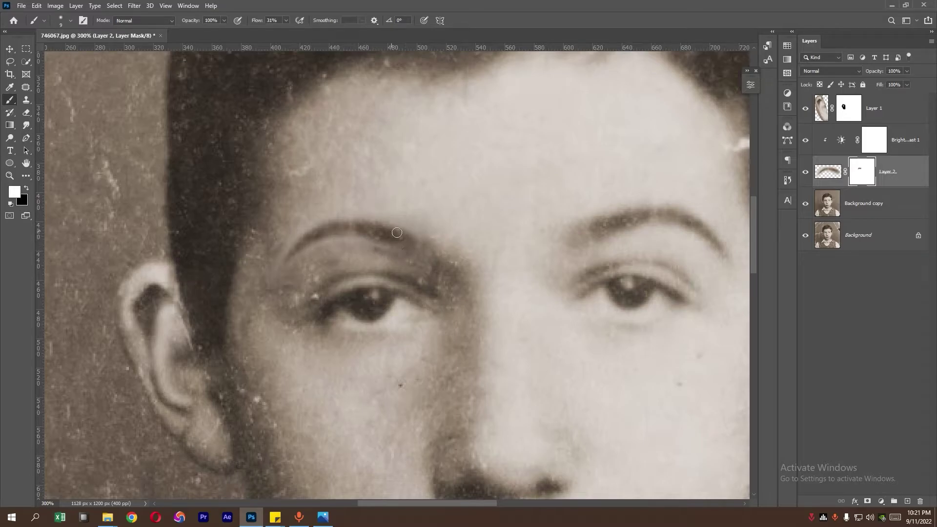
key(x)
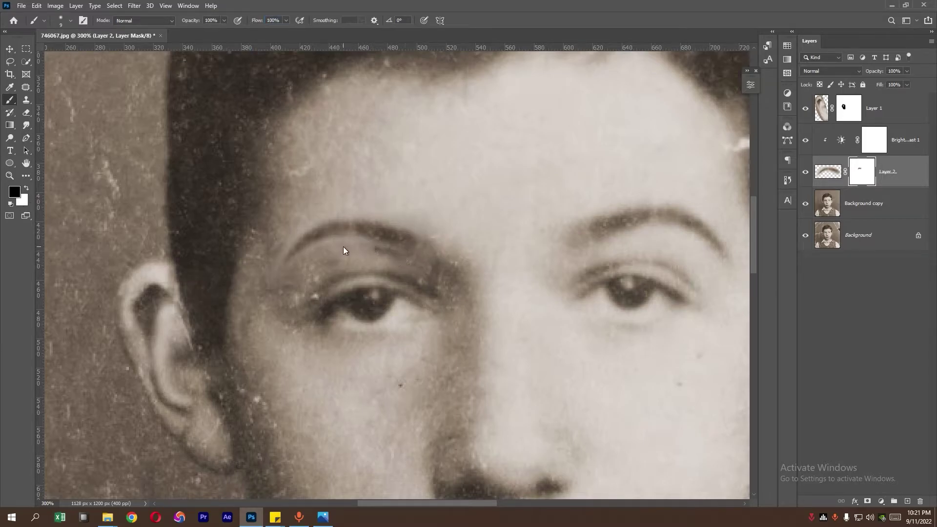
drag(374, 248, 387, 255)
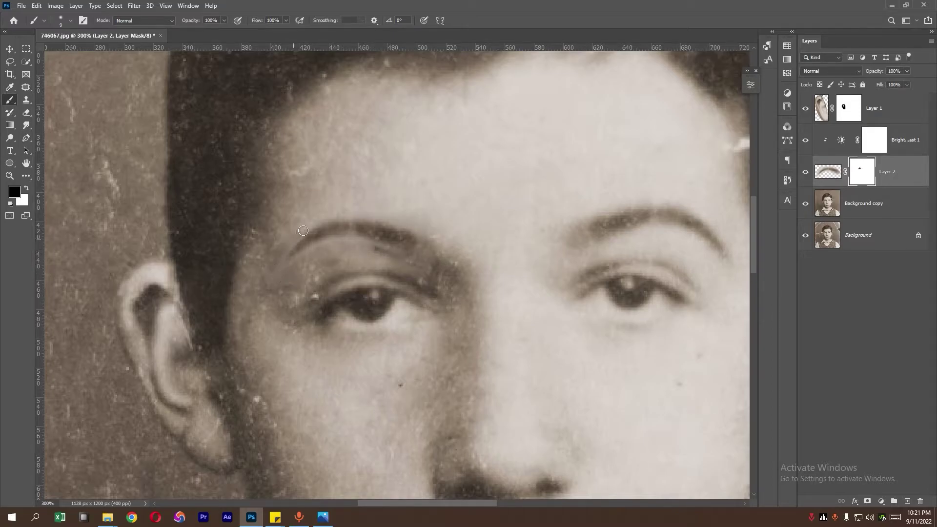
key(bracketright)
key(bracketright)
- Zoom out to the whole photo and select the Background copy layer
alt+click(361, 203)
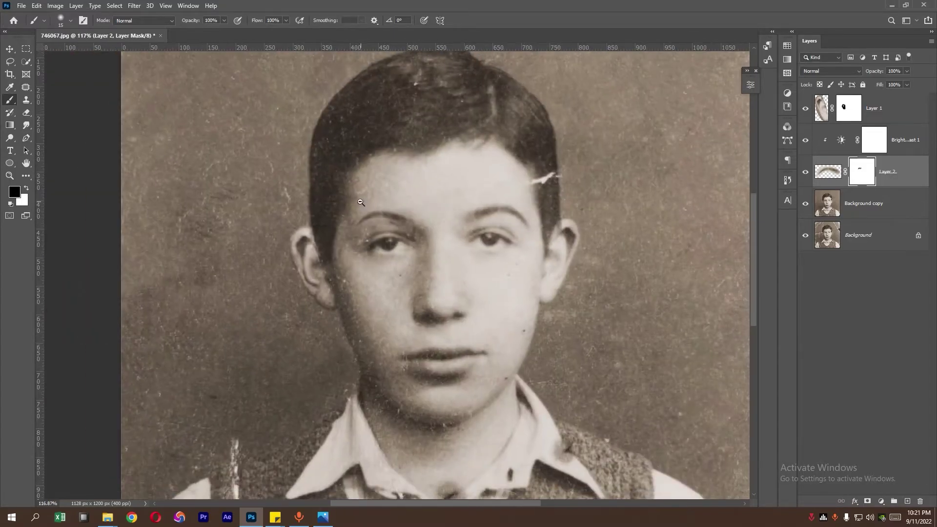
alt+click(361, 202)
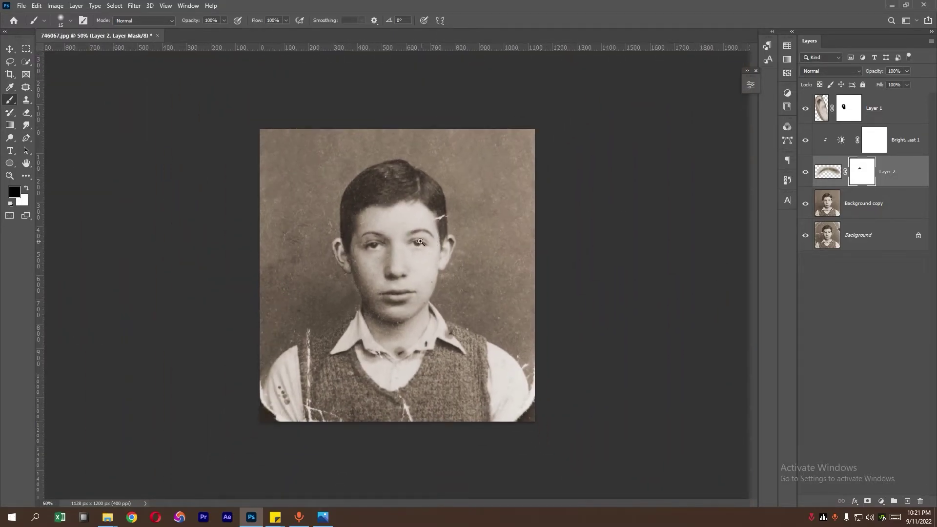
scroll(454, 215, up, 5)
click(864, 203)
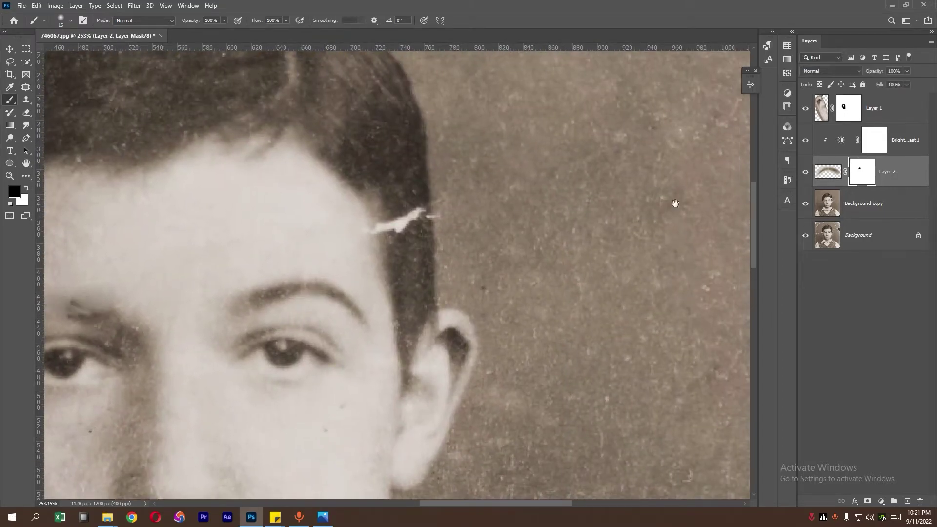
scroll(674, 203, left, 10)
scroll(673, 203, down, 2)
- Patch away the white scratch at the temple on the right of the picture
right_click(12, 96)
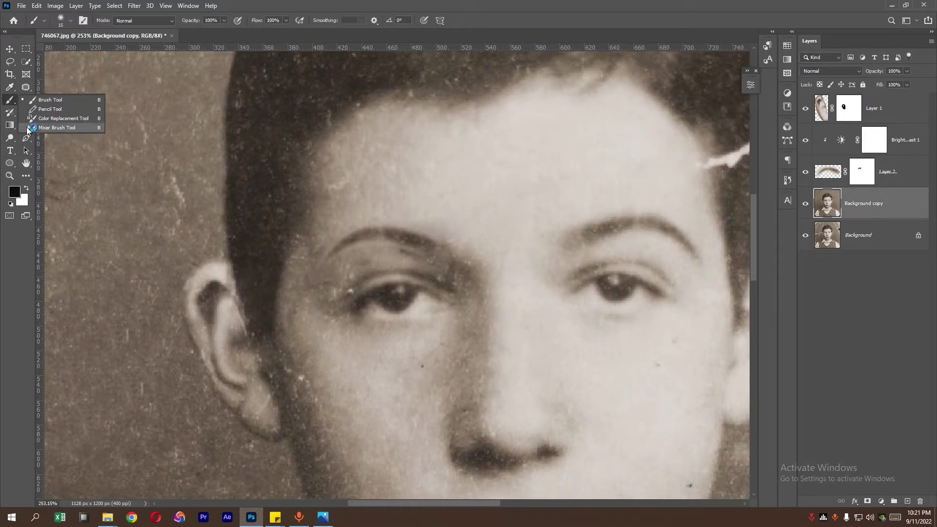
click(49, 128)
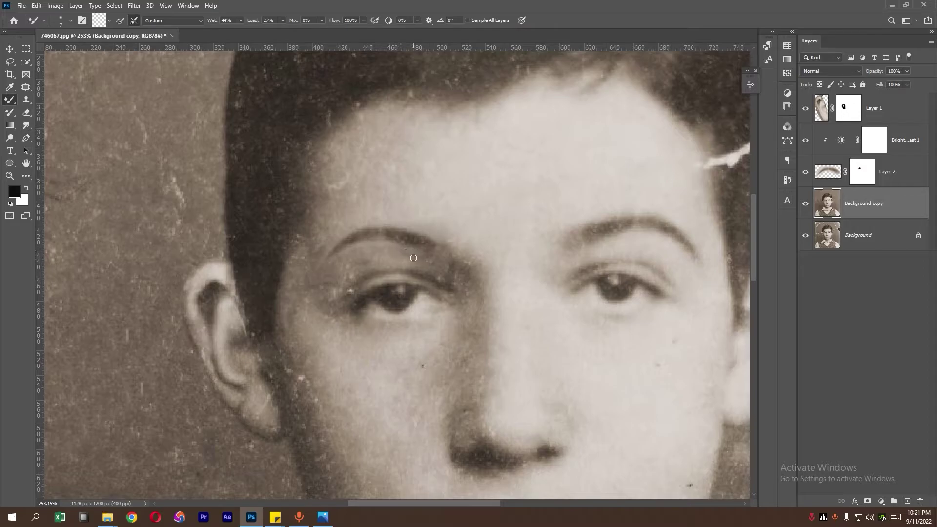
scroll(428, 265, down, 5)
scroll(447, 223, up, 1)
scroll(447, 223, up, 4)
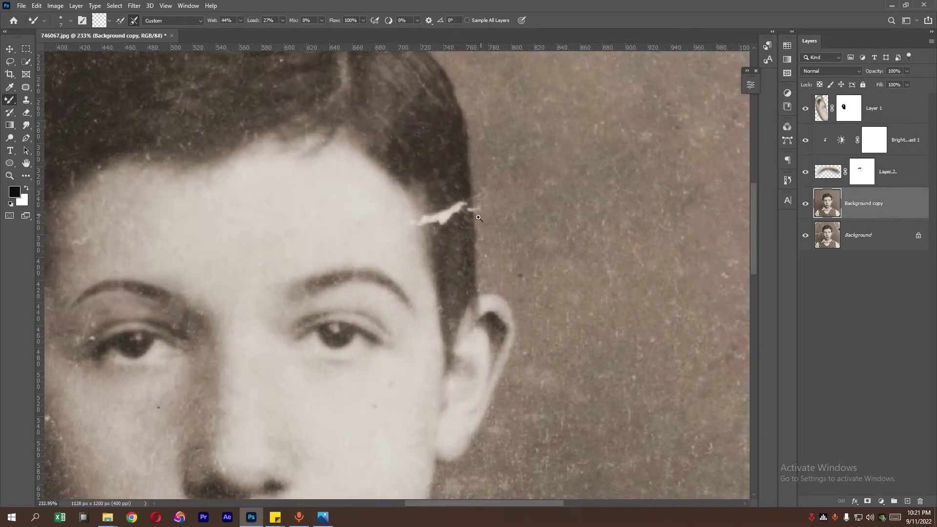
key(j)
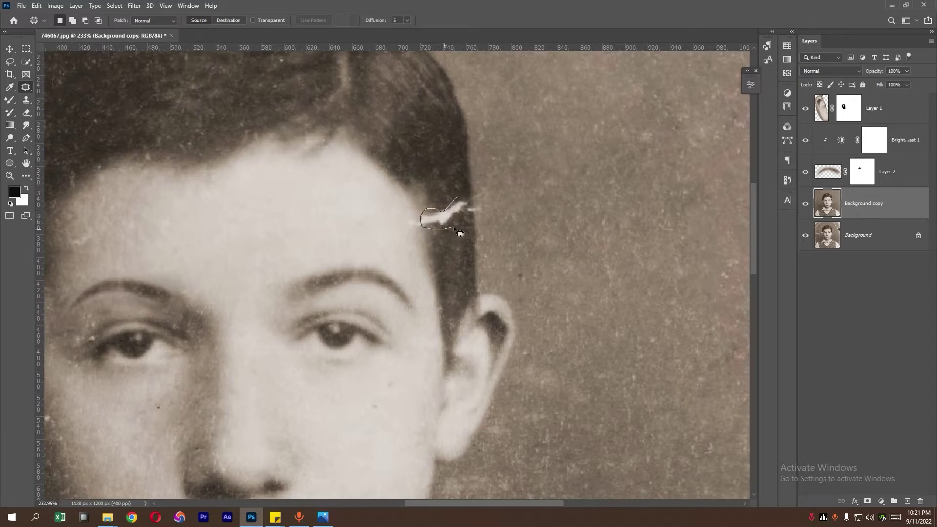
drag(472, 202, 442, 183)
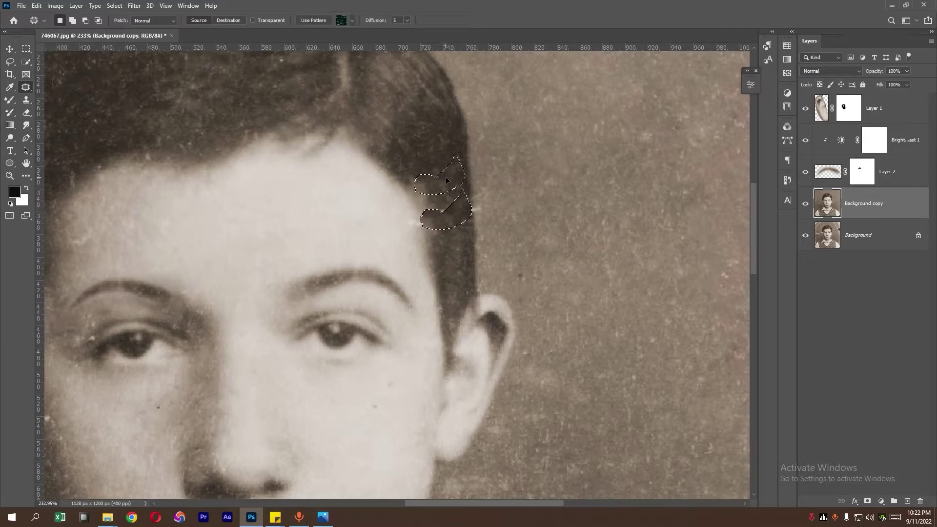
key(ctrl+d)
- Clone over the light spot at the hairline and patch the leftover spot
key(s)
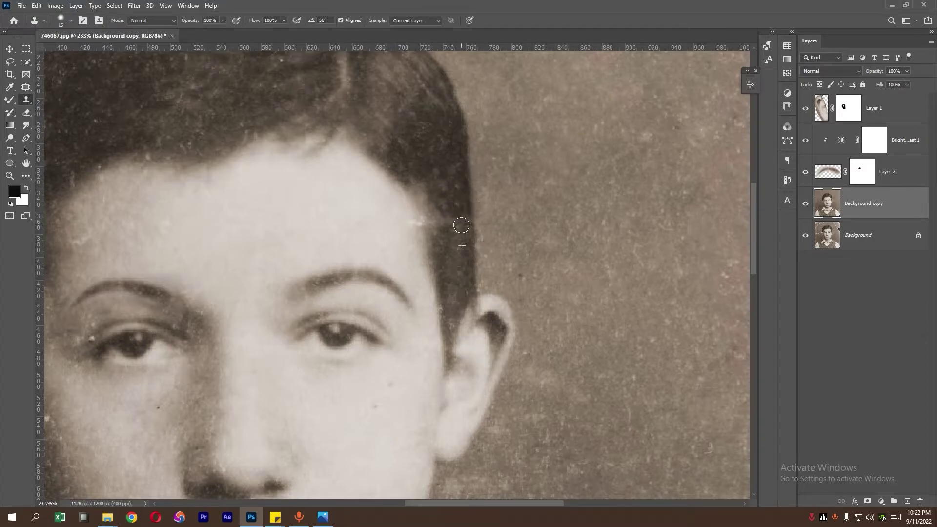
right_click(462, 217)
key(Return)
alt+click(428, 234)
drag(423, 217, 439, 219)
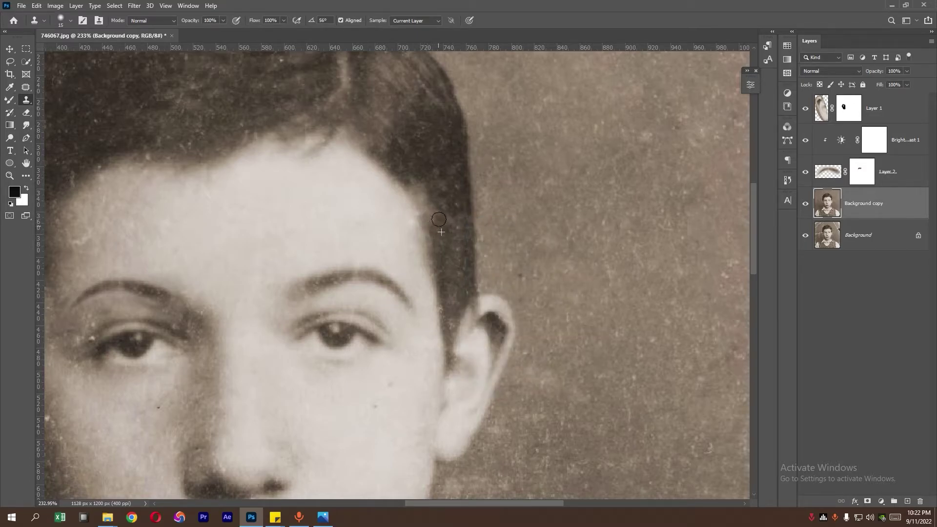
click(25, 87)
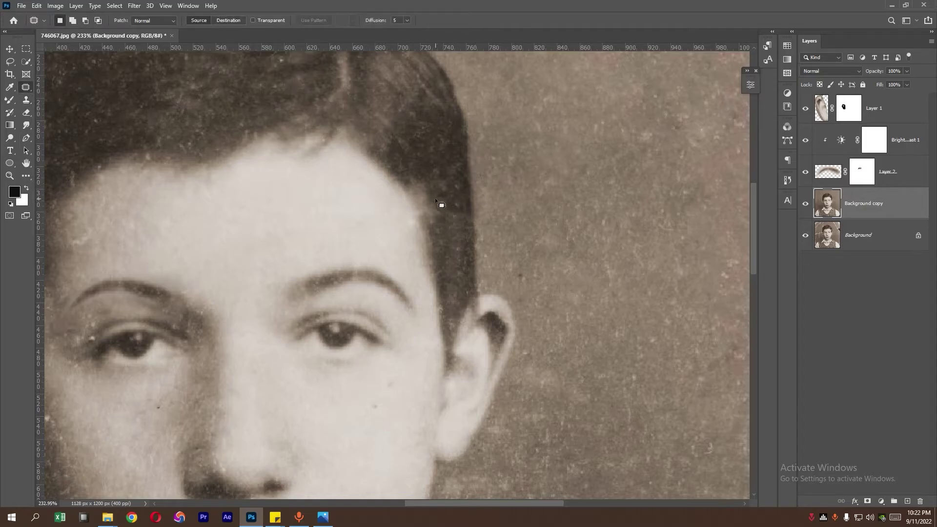
drag(460, 194, 449, 171)
- Zoom in on the face and outline the blemish beside the eye for patching
key(s)
key(b)
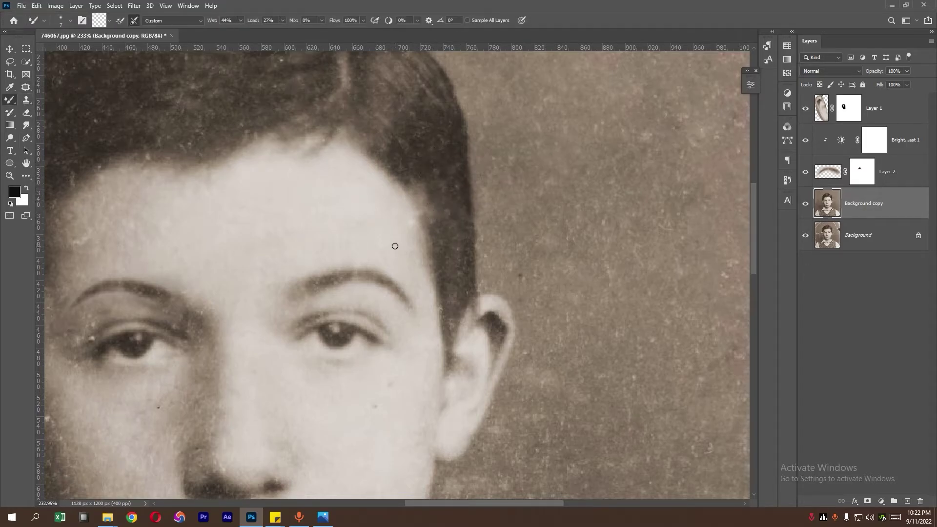
right_click(420, 247)
key(Return)
scroll(453, 226, down, 5)
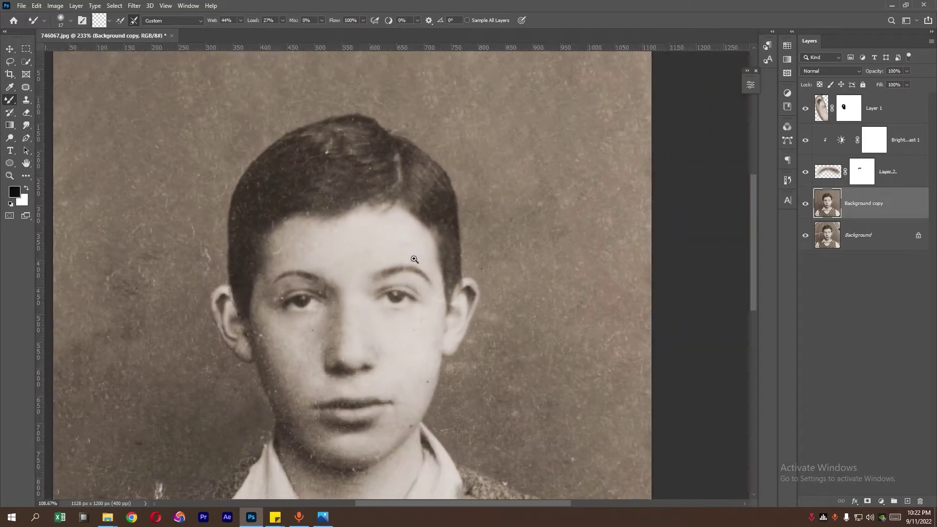
scroll(307, 166, up, 5)
click(29, 89)
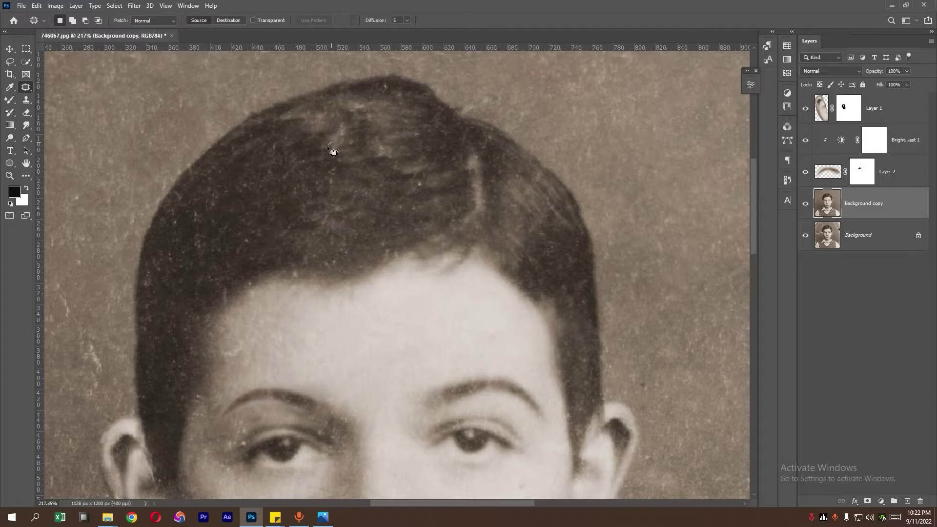
scroll(406, 100, down, 4)
drag(394, 263, 376, 151)
scroll(303, 193, up, 4)
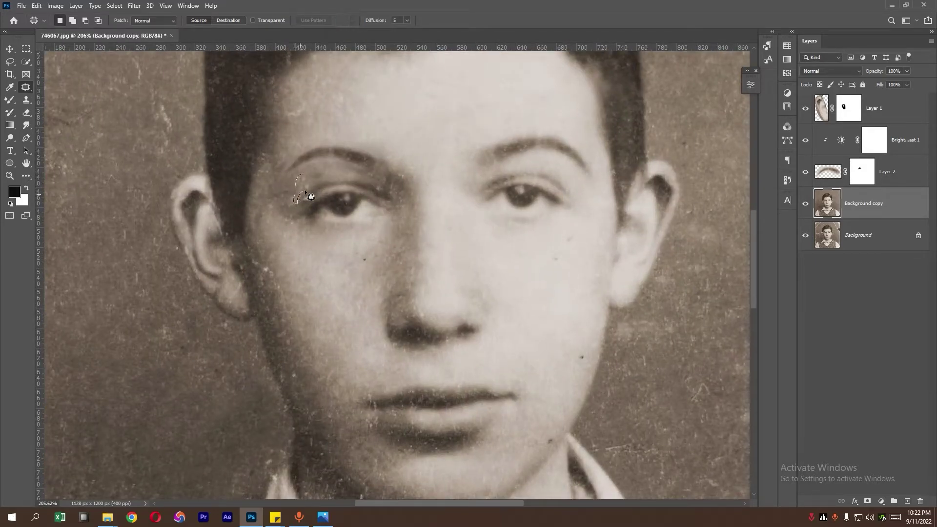
drag(305, 194, 303, 185)
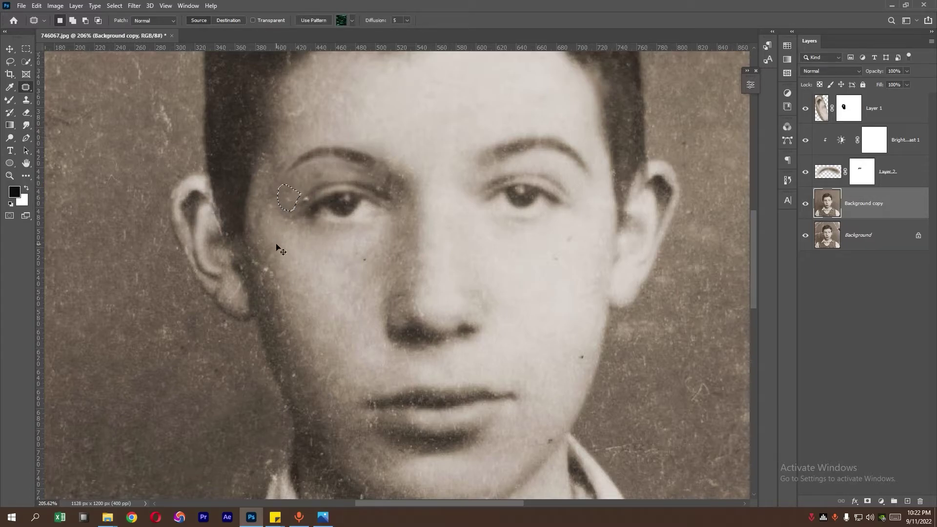
scroll(267, 233, down, 4)
scroll(426, 308, up, 3)
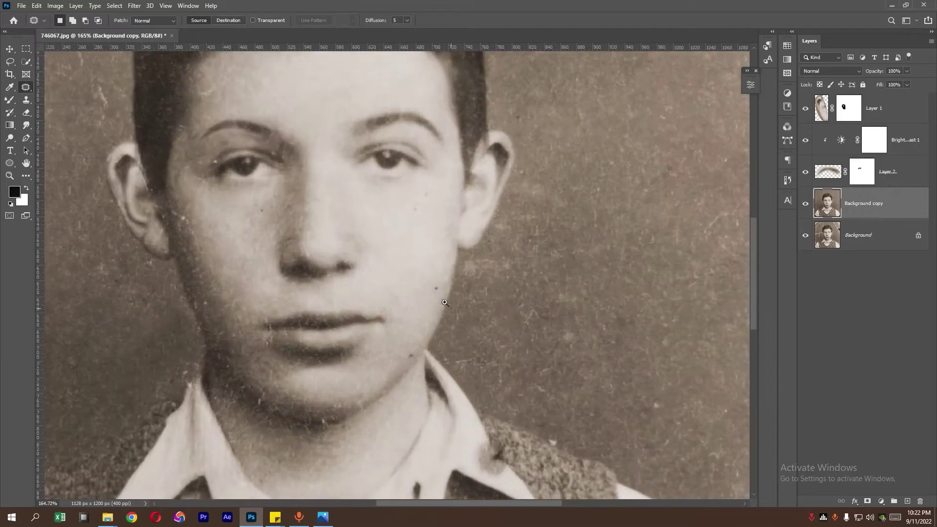
- Patch away the blemish beside the eye and the white scratch on the vest
drag(445, 297, 423, 360)
scroll(409, 361, down, 3)
scroll(336, 412, up, 3)
mouse_move(336, 411)
mouse_down()
mouse_move(349, 301)
mouse_move(406, 375)
mouse_up()
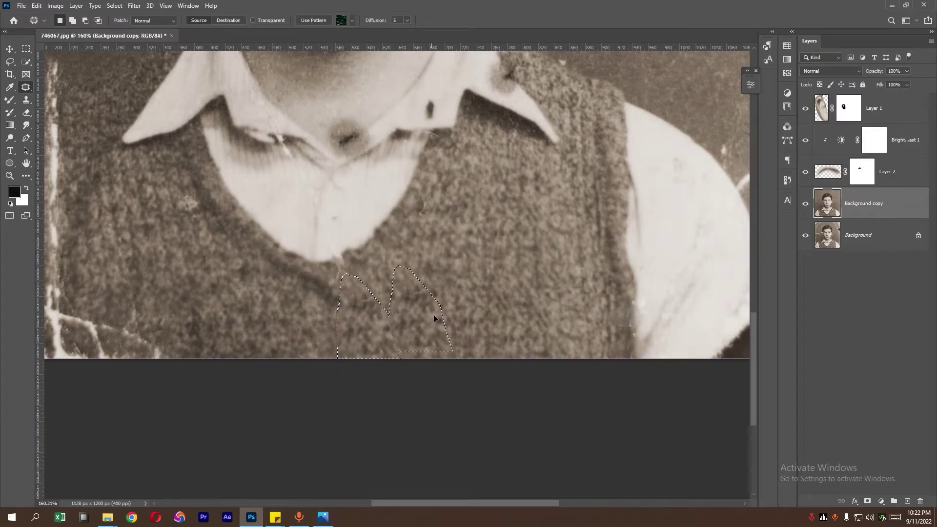
drag(371, 318, 439, 318)
key(ctrl+d)
drag(349, 277, 588, 287)
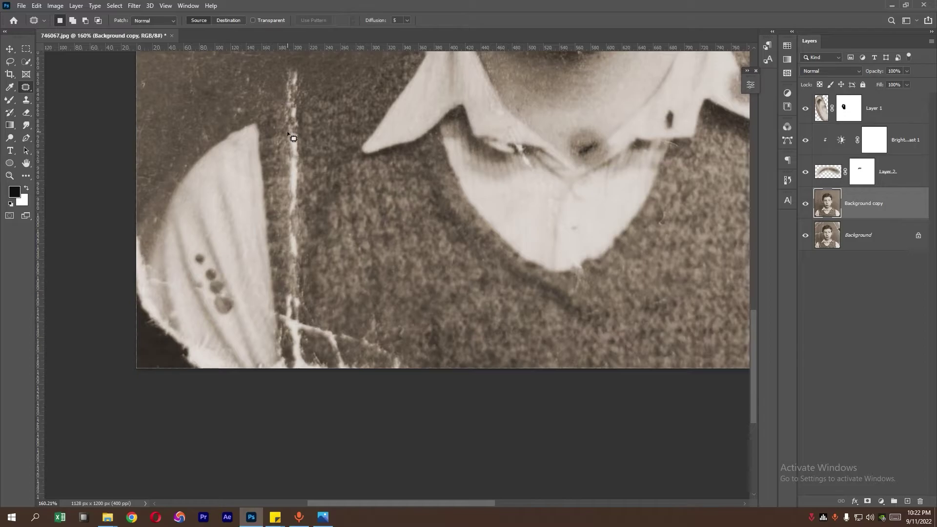
- Patch the white crease and scratch near the collar and left shoulder with clean sweater texture
drag(293, 139, 266, 224)
drag(295, 172, 270, 155)
drag(276, 176, 297, 139)
key(ctrl+d)
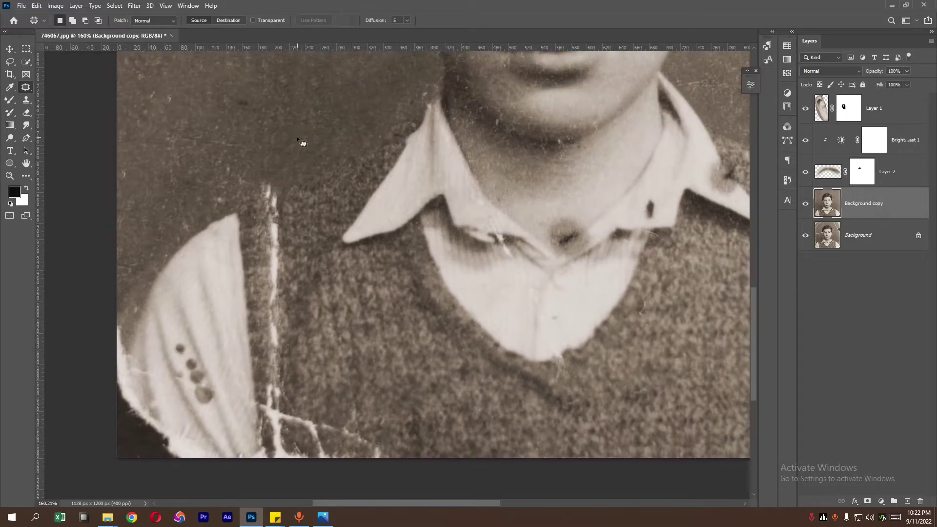
drag(273, 184, 275, 197)
drag(273, 191, 324, 142)
key(ctrl+d)
drag(260, 234, 267, 360)
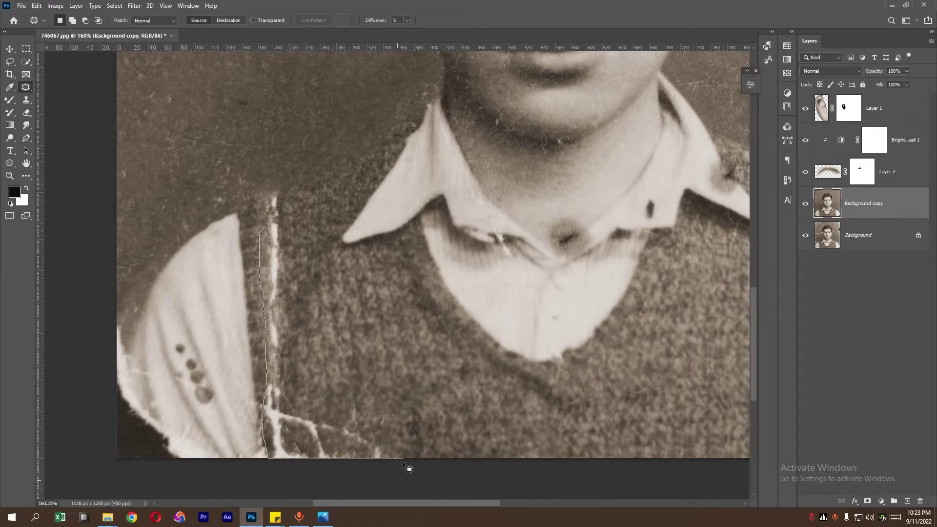
drag(274, 457, 285, 231)
drag(289, 283, 336, 281)
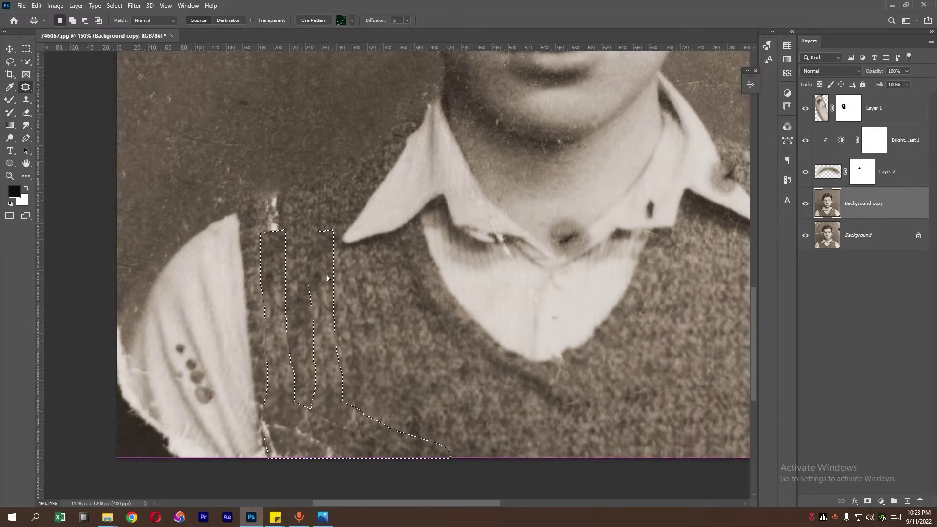
key(ctrl+d)
- Patch the lower and lower-left sweater scratches and the shirt flaw near the collar
drag(304, 468, 292, 409)
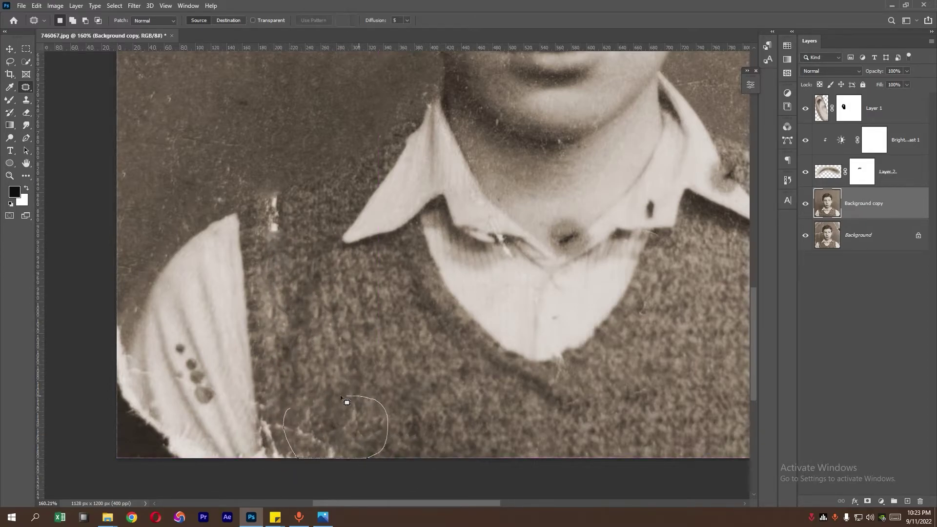
drag(341, 429, 435, 425)
key(ctrl+d)
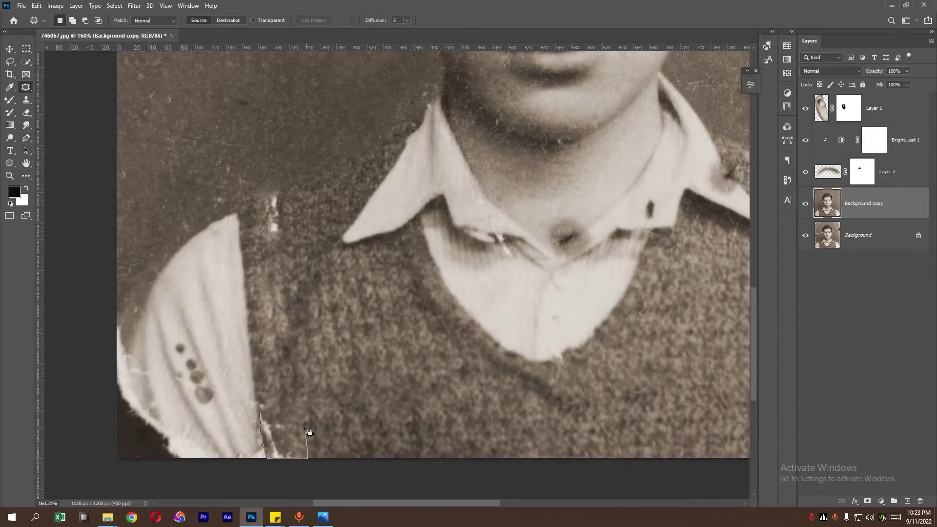
drag(305, 428, 273, 458)
mouse_move(286, 439)
mouse_down()
mouse_move(258, 242)
mouse_move(300, 210)
mouse_up()
key(ctrl+d)
key(ctrl+d)
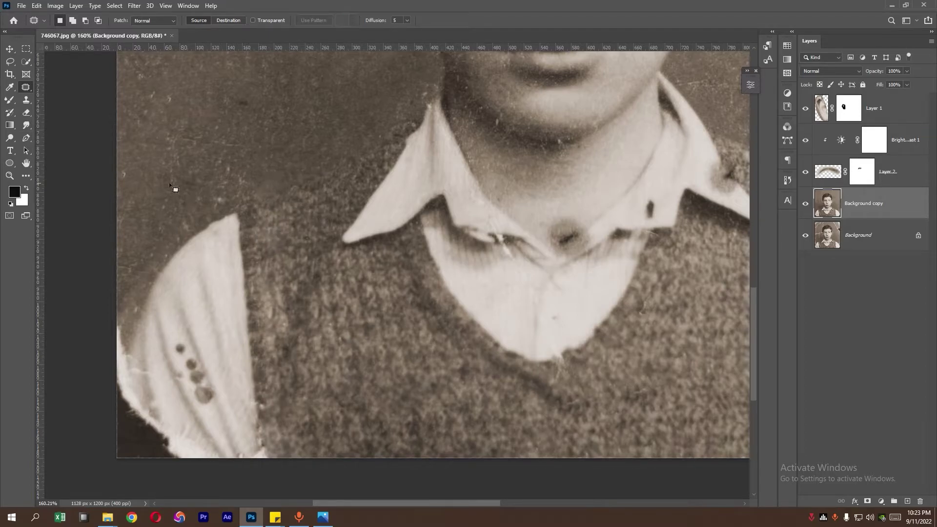
mouse_move(210, 195)
mouse_down()
mouse_move(274, 175)
mouse_move(314, 146)
mouse_up()
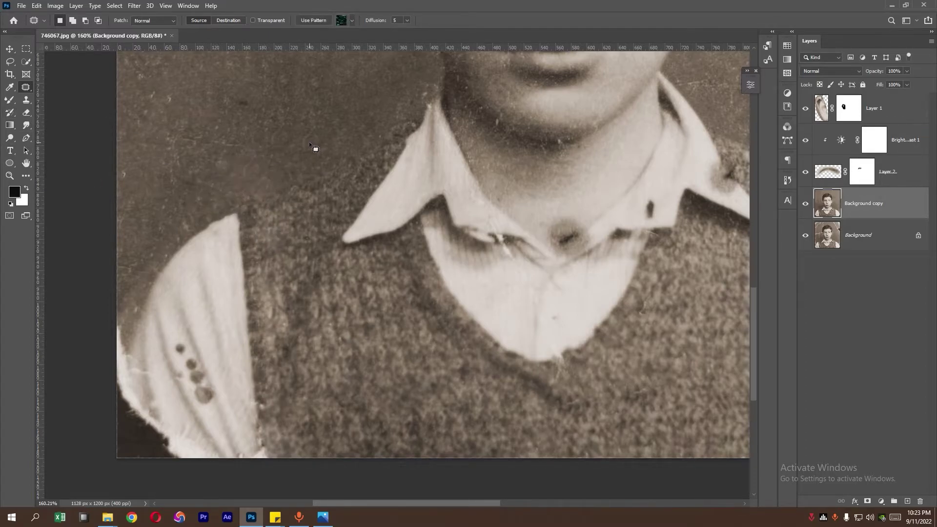
key(ctrl+d)
- Bring the torn lower-left sleeve into view with the Mixer Brush ready
drag(177, 379, 223, 293)
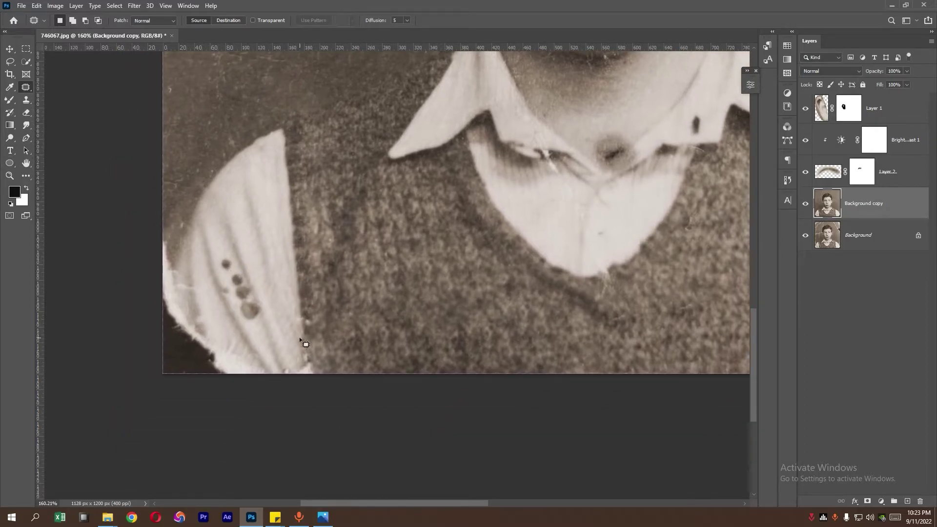
key(b)
right_click(345, 342)
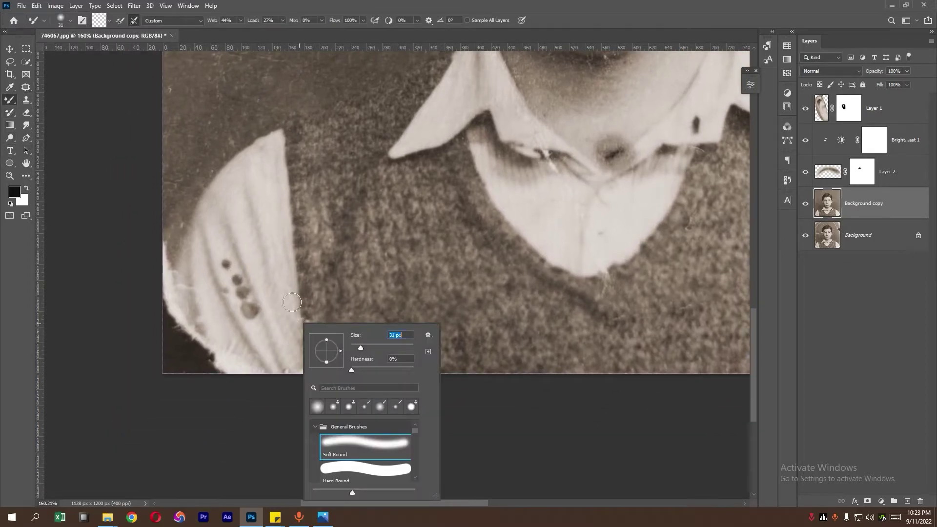
- Blend the torn lower-left sleeve edges with the Mixer Brush enlarged to 45 px
key(Return)
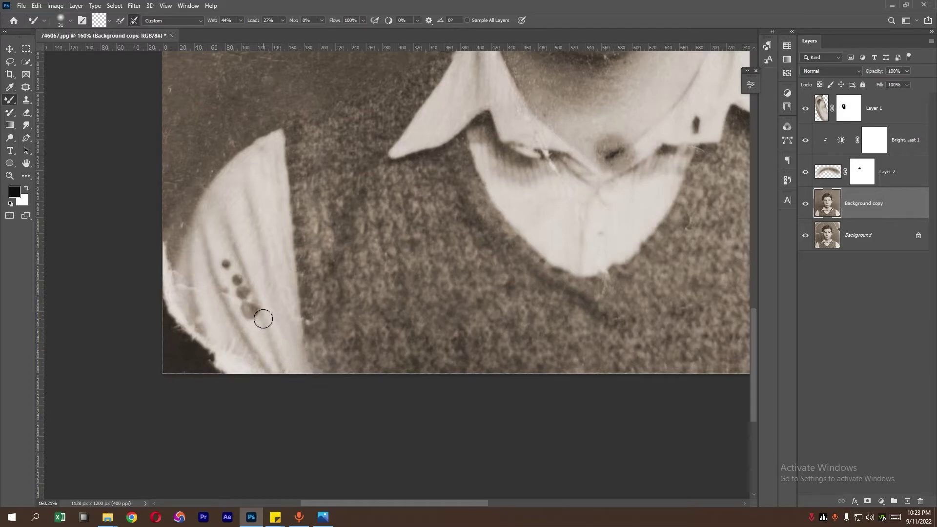
mouse_move(237, 399)
mouse_down()
mouse_move(201, 383)
mouse_move(189, 291)
mouse_move(206, 361)
mouse_move(217, 347)
mouse_move(176, 342)
mouse_move(178, 371)
mouse_move(171, 312)
mouse_move(188, 280)
mouse_up()
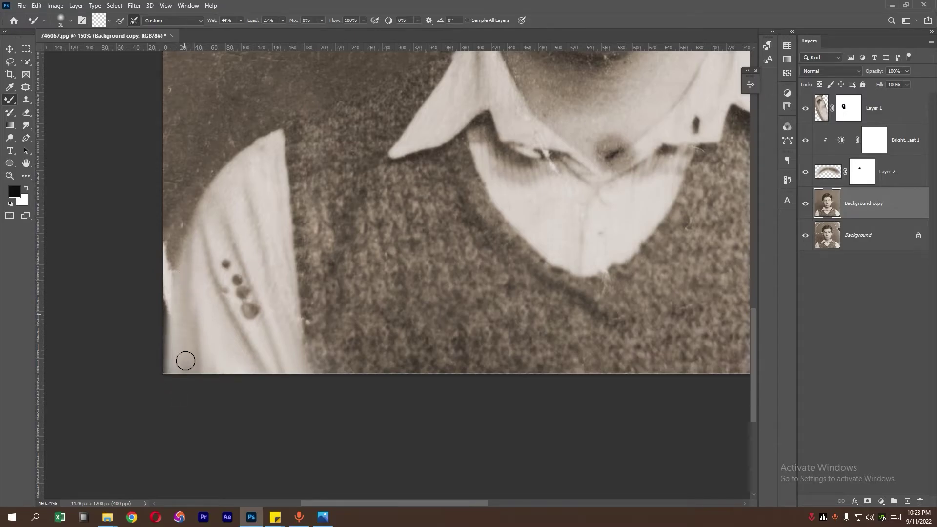
key(bracketright)
mouse_move(198, 376)
mouse_down()
mouse_move(168, 361)
mouse_move(178, 255)
mouse_move(161, 303)
mouse_move(157, 257)
mouse_move(184, 251)
mouse_move(183, 226)
mouse_move(174, 265)
mouse_up()
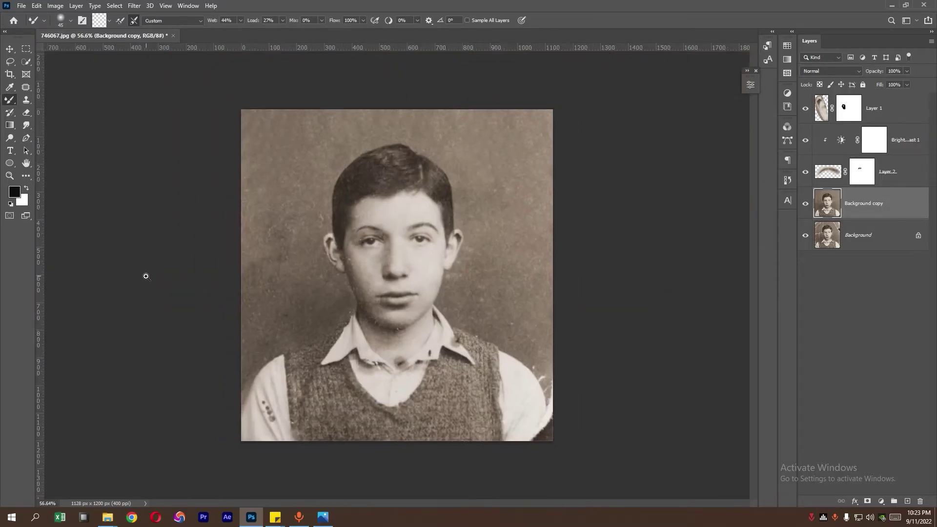
mouse_move(163, 297)
mouse_down()
mouse_move(257, 361)
mouse_move(234, 267)
mouse_up()
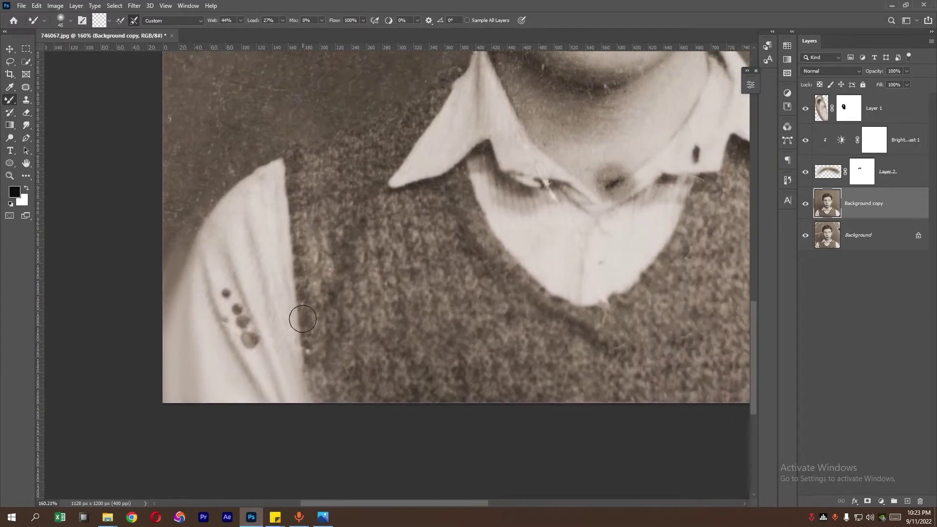
scroll(331, 262, right, 5)
scroll(464, 284, right, 5)
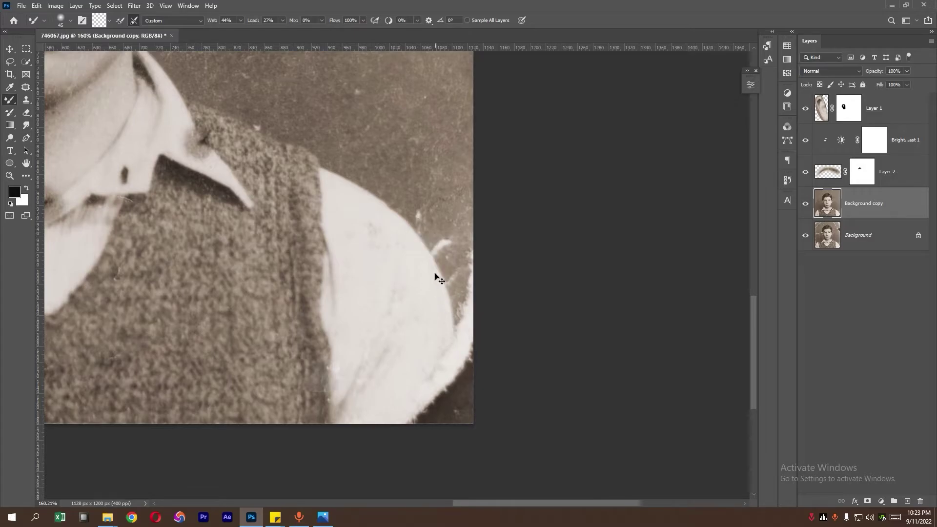
- Lighten the backdrop along the right shoulder and patch the shoulder scratch
mouse_move(453, 305)
mouse_down()
mouse_move(456, 328)
mouse_move(481, 327)
mouse_move(467, 254)
mouse_move(479, 389)
mouse_move(442, 350)
mouse_move(417, 425)
mouse_move(418, 397)
mouse_move(454, 426)
mouse_up()
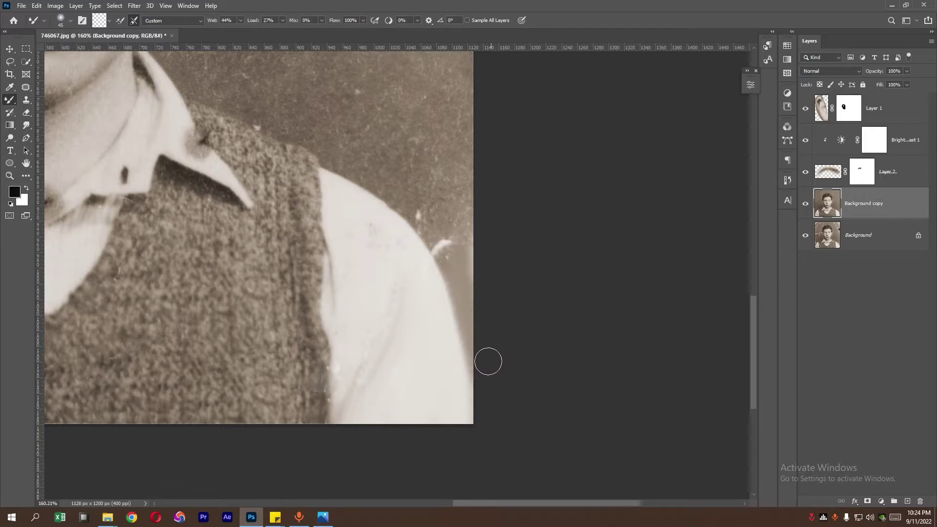
key(j)
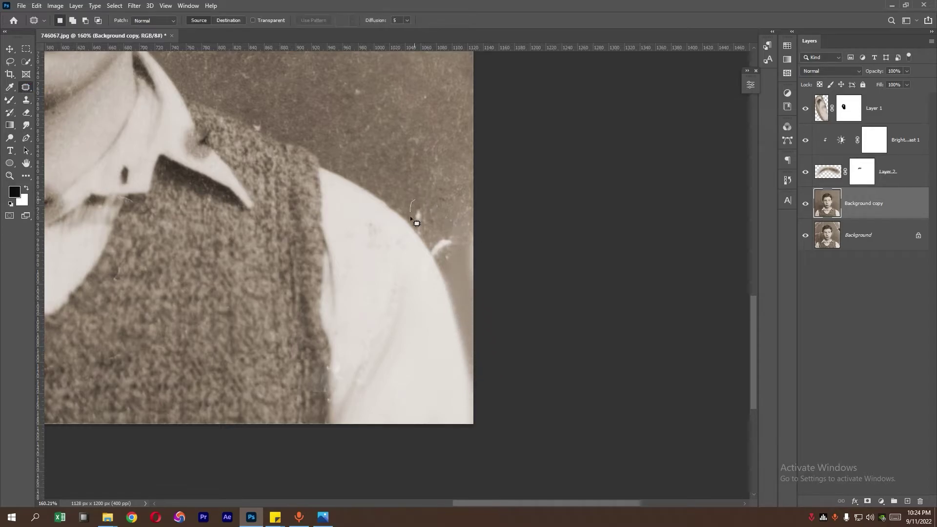
drag(459, 283, 464, 115)
key(ctrl+d)
- Zoom out and stamp all visible layers into a new Layer 3, comparing with the original
key(b)
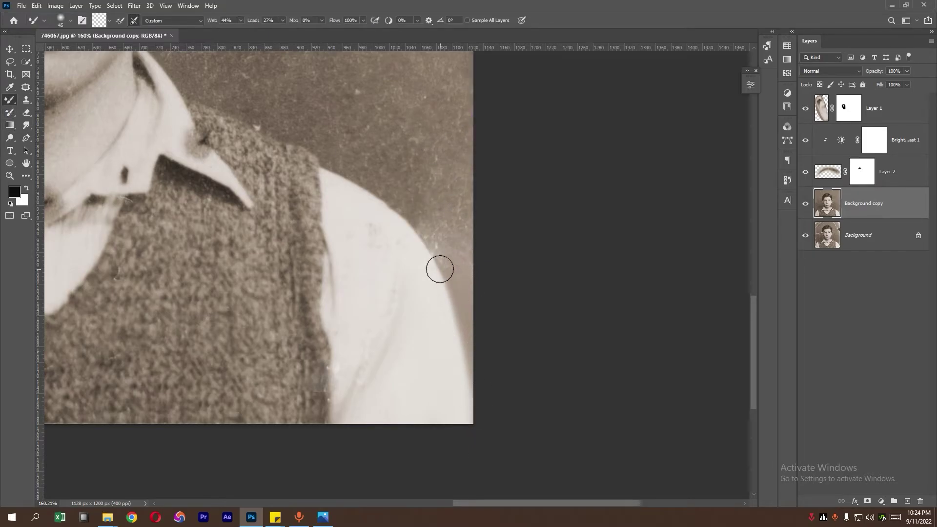
scroll(439, 268, down, 5)
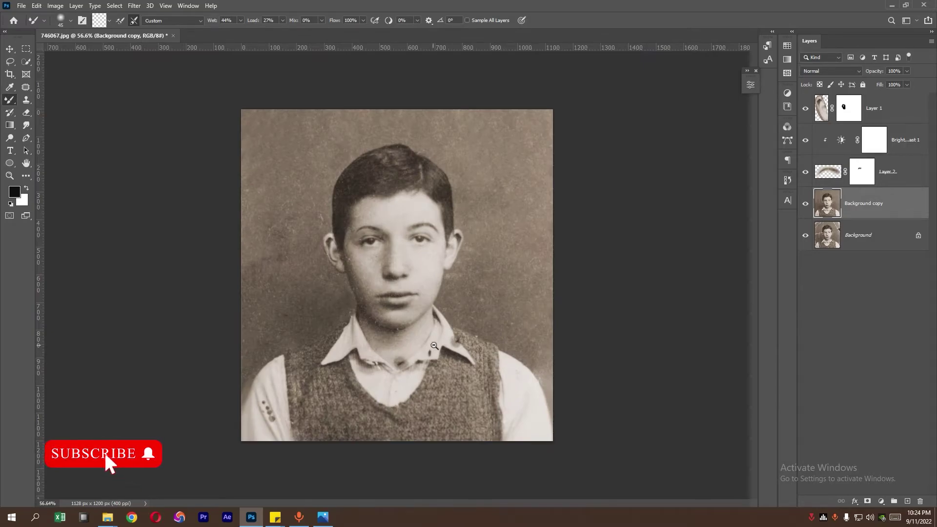
scroll(459, 414, down, 1)
key(ctrl+alt+shift+e)
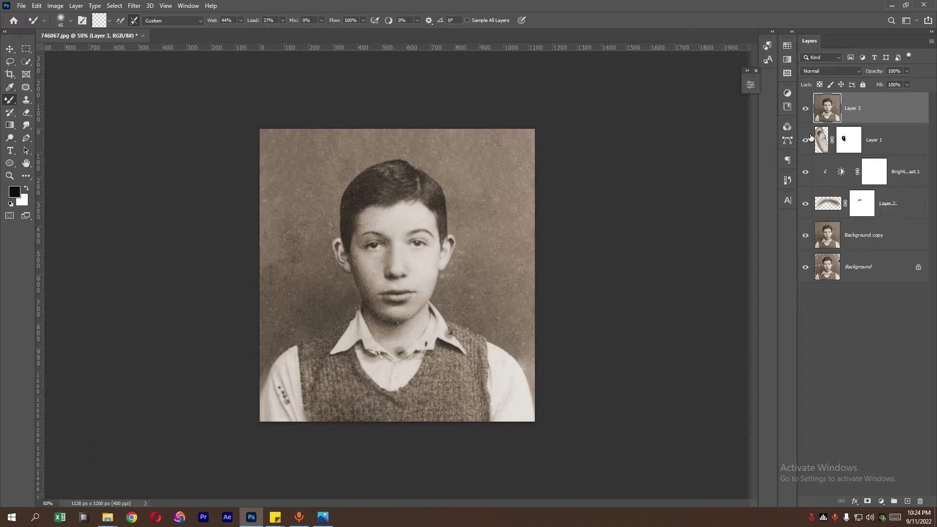
click(805, 107)
- Add a Selective Color layer, shifting Reds away from cyan and adding black
click(882, 501)
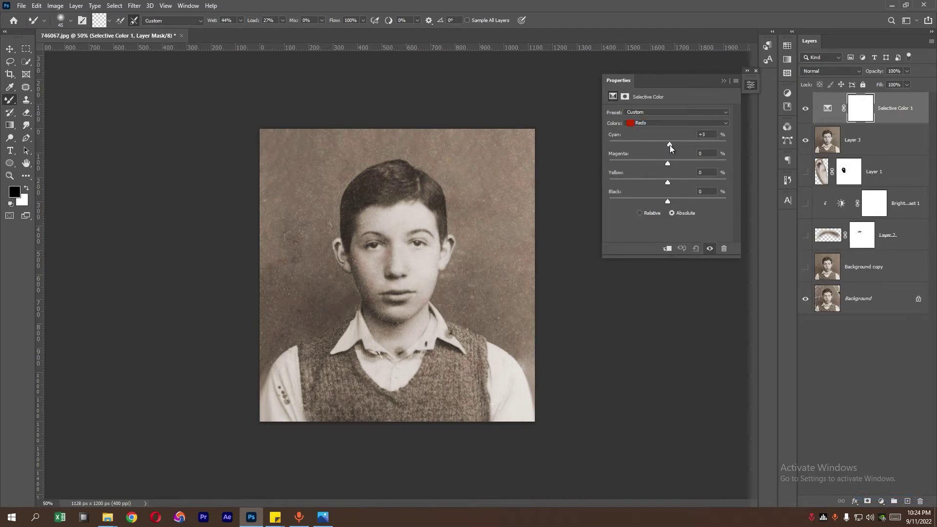
drag(669, 145, 657, 146)
drag(668, 202, 679, 201)
click(678, 122)
click(666, 195)
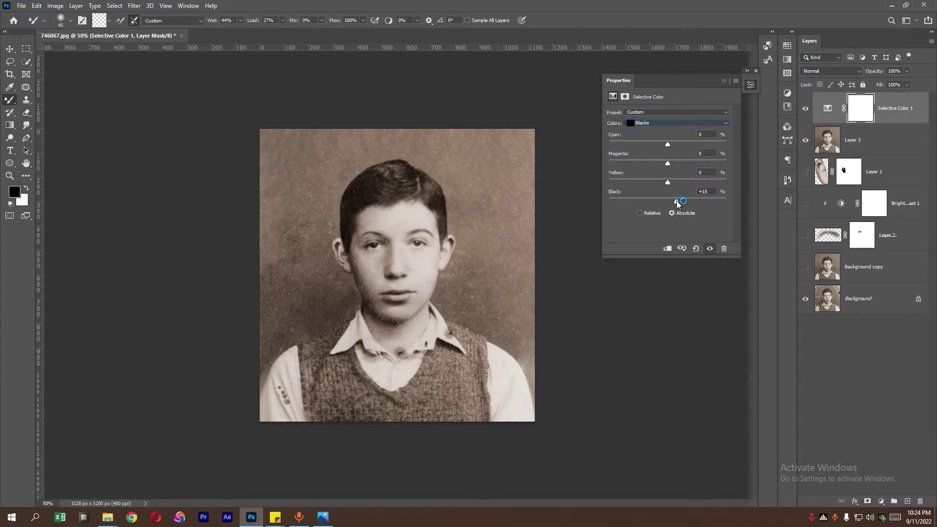
- Reduce black in the Whites, check Neutrals and Yellows, then stamp visible into Layer 4
click(673, 123)
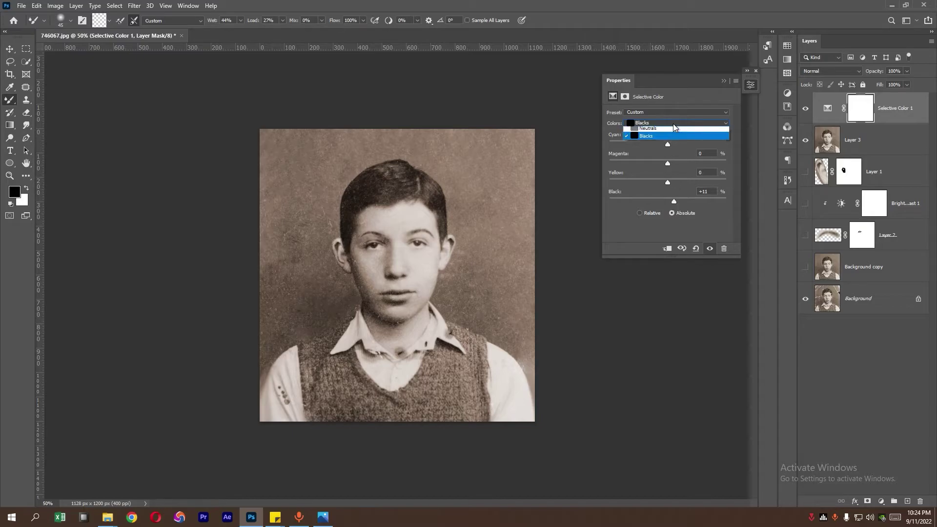
click(675, 186)
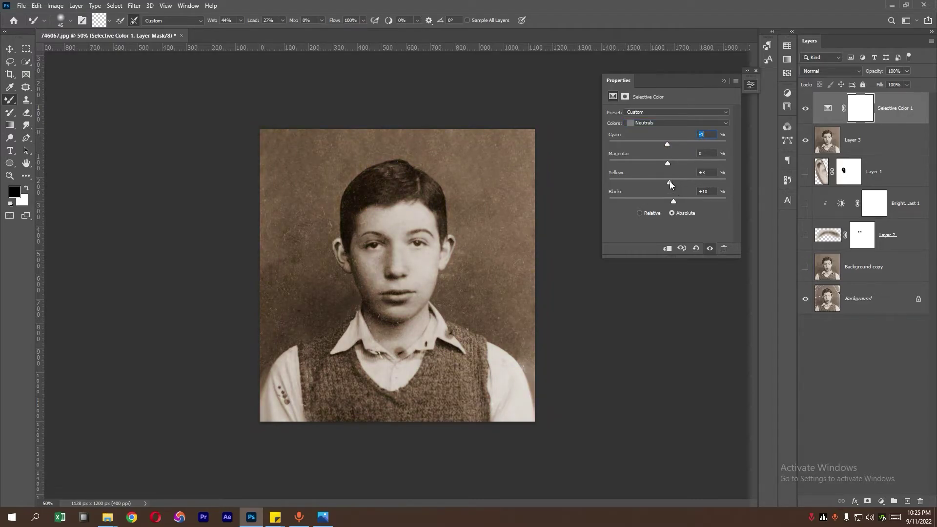
click(678, 123)
click(645, 151)
drag(674, 201, 665, 202)
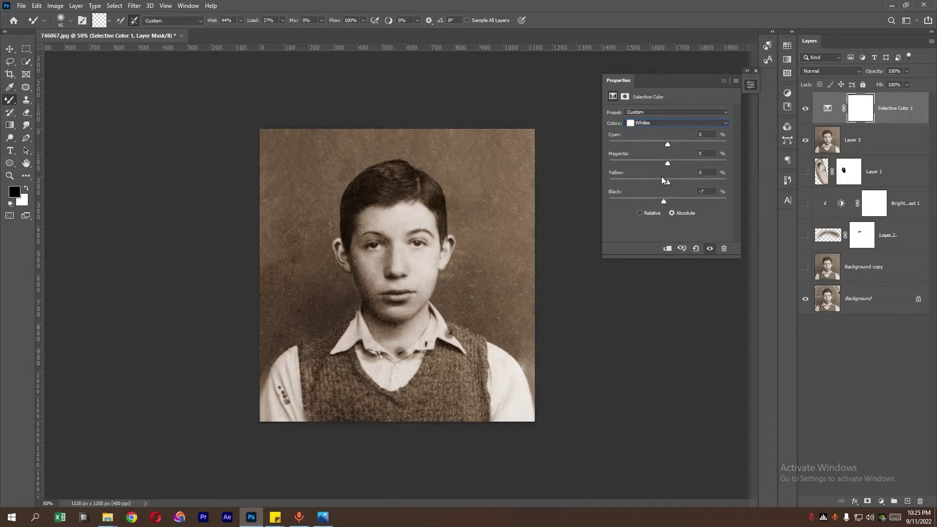
click(666, 124)
click(650, 132)
click(895, 113)
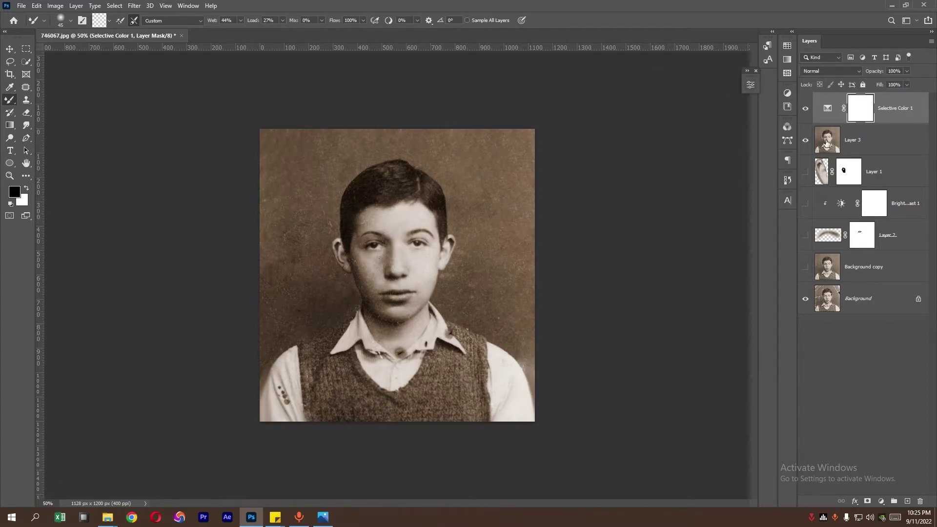
key(ctrl+alt+shift+e)
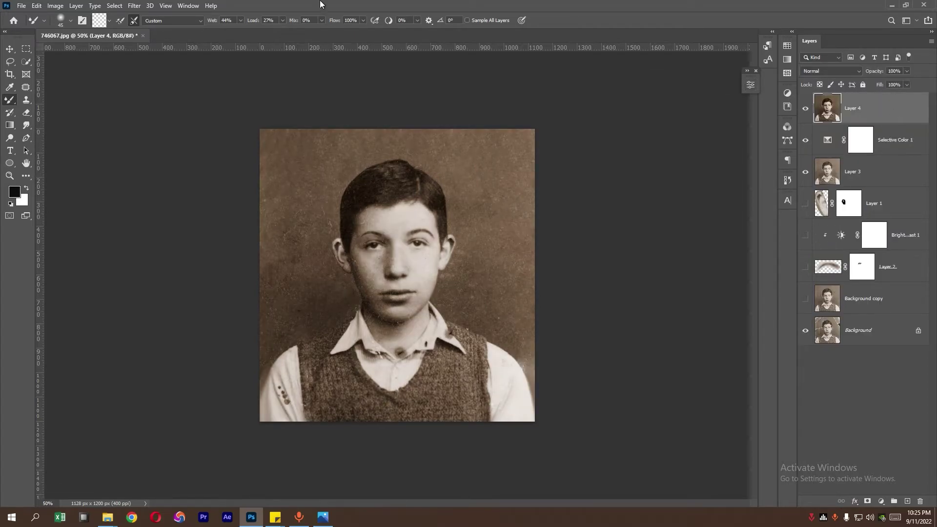
- In the Camera Raw filter, raise Texture, set Clarity to -30 and add Dehaze
click(134, 6)
click(156, 84)
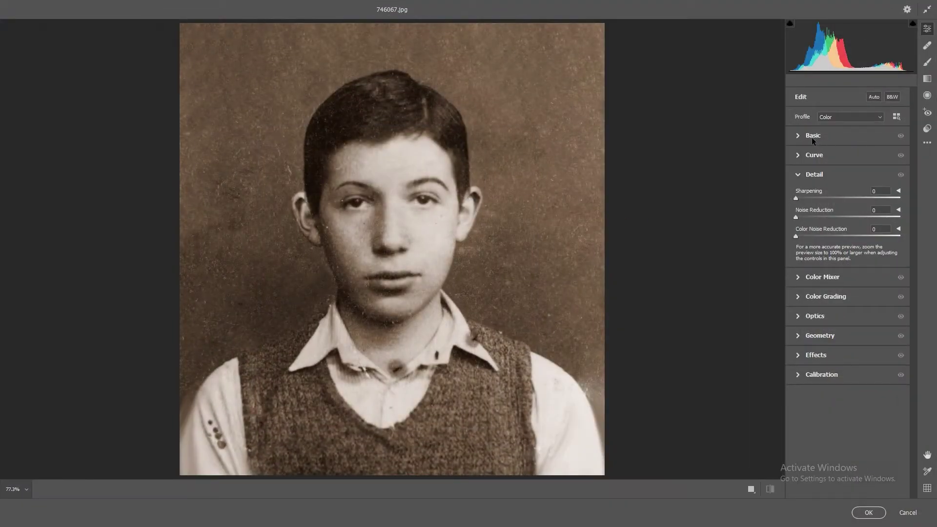
click(819, 156)
click(819, 135)
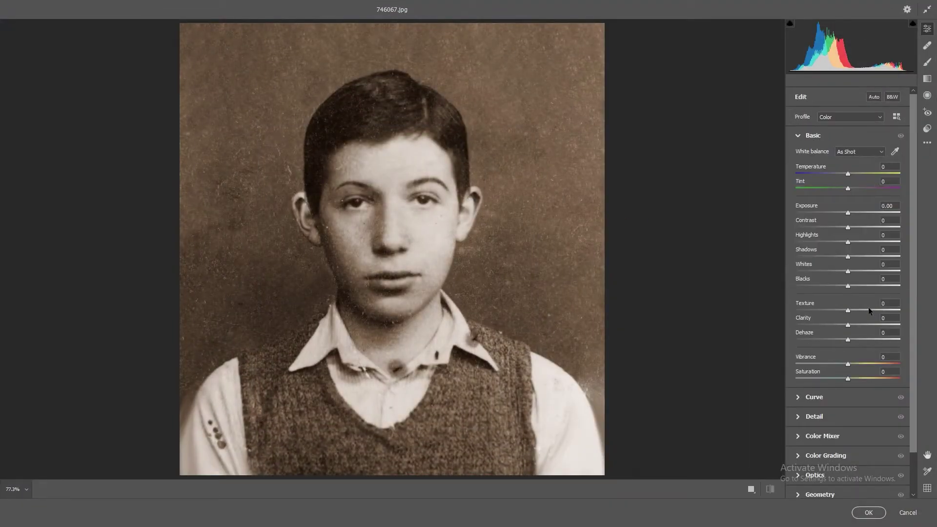
drag(866, 310, 839, 326)
drag(829, 328, 856, 340)
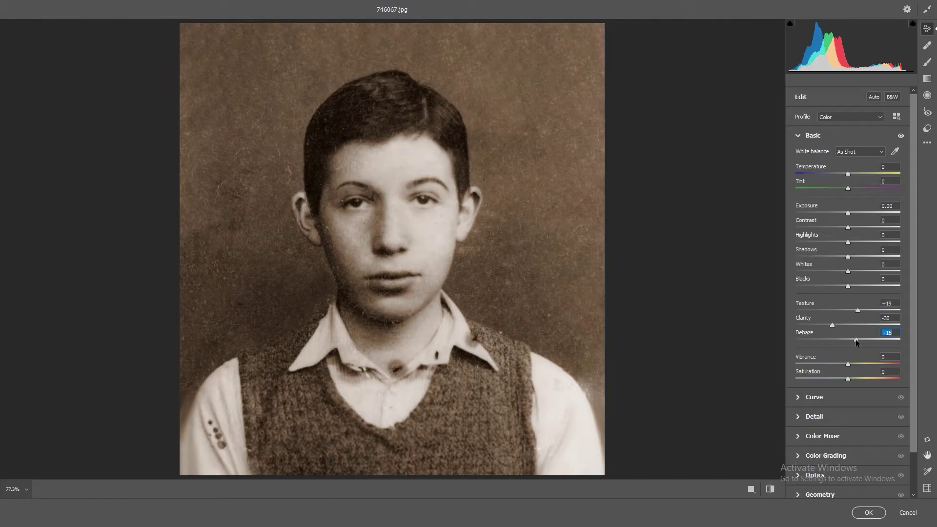
drag(844, 290, 835, 286)
double_click(835, 287)
- Set Detail sharpening to 66 and noise reduction to 50
click(827, 413)
mouse_move(837, 217)
mouse_down()
mouse_move(855, 217)
mouse_move(846, 198)
mouse_up()
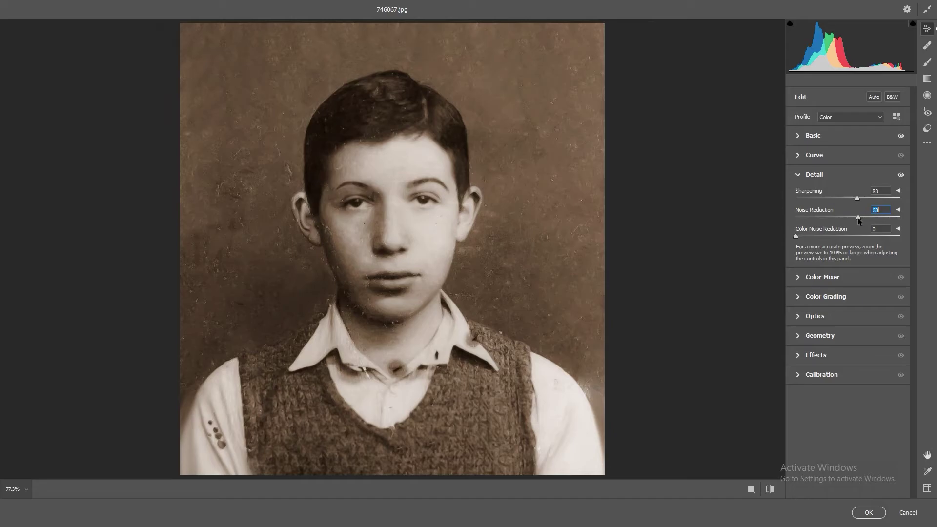
mouse_move(857, 198)
mouse_down()
mouse_move(835, 198)
mouse_move(851, 197)
mouse_move(836, 217)
mouse_up()
click(901, 174)
- Fine-tune Texture to +35 and Contrast to +7
click(812, 139)
click(867, 310)
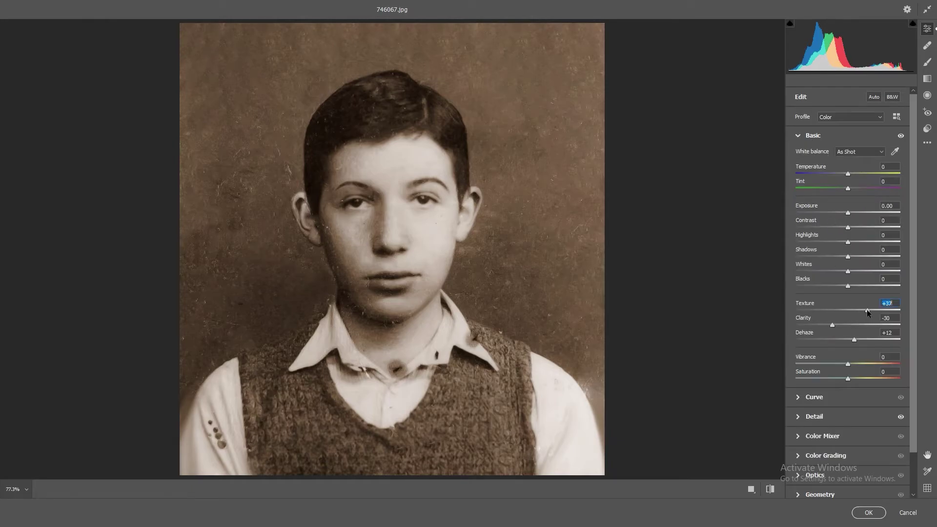
drag(867, 310, 865, 311)
click(860, 227)
mouse_move(860, 227)
mouse_down()
mouse_move(852, 227)
mouse_move(852, 244)
mouse_up()
double_click(857, 241)
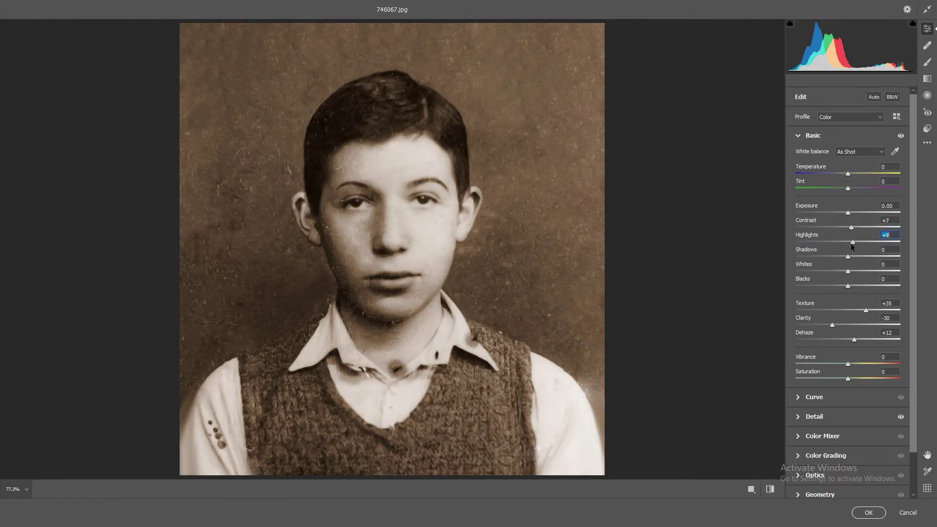
- Set the tone curve highlights to +9 and shadows to -10
click(816, 403)
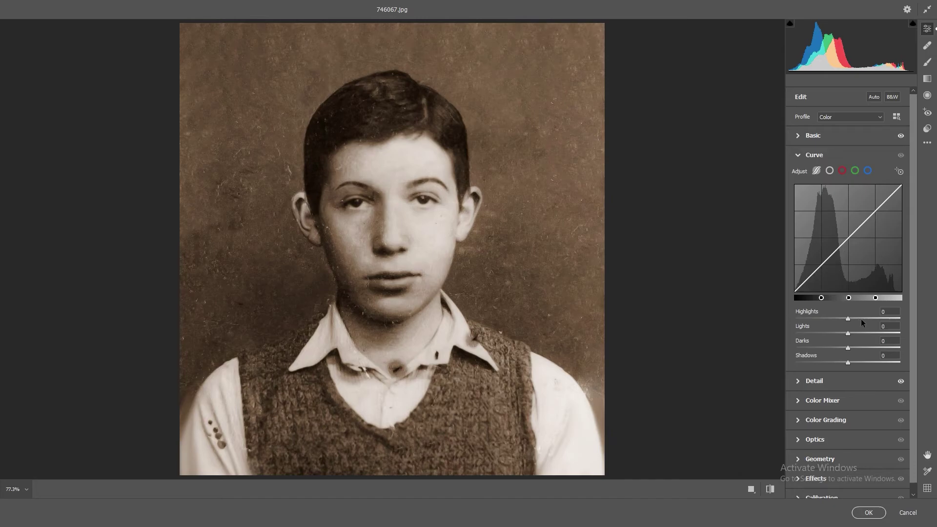
drag(849, 320, 850, 321)
drag(848, 362, 842, 363)
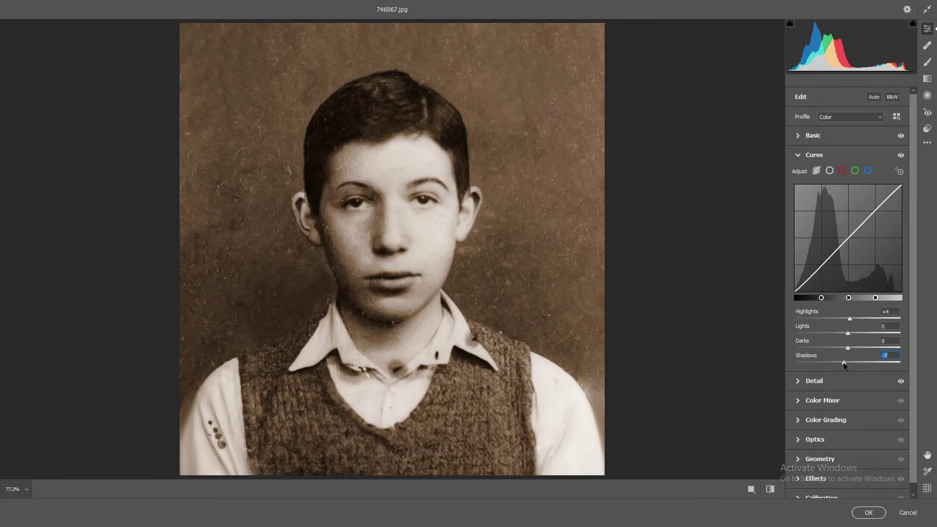
click(829, 381)
click(831, 276)
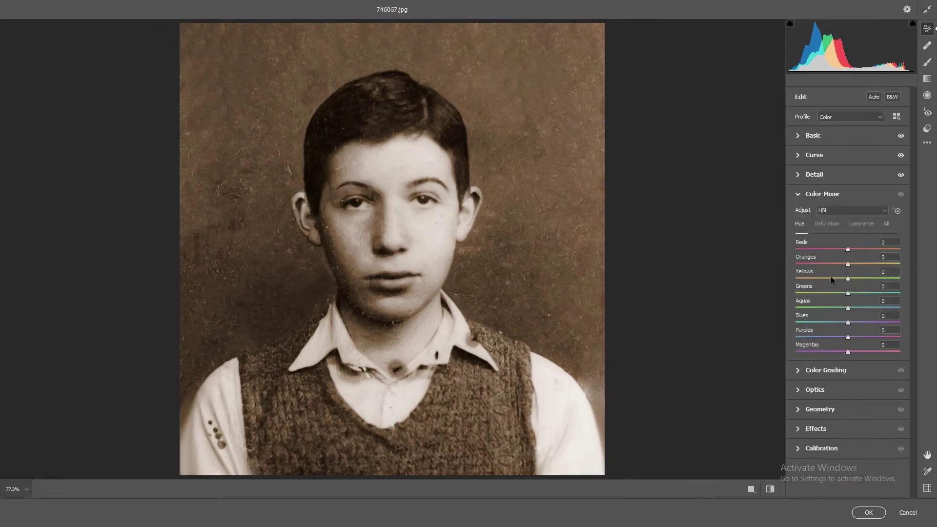
click(831, 276)
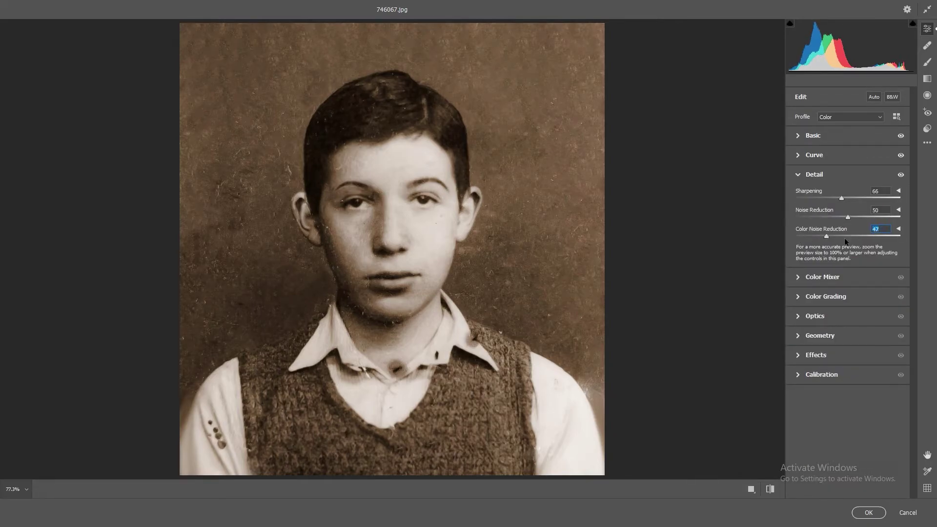
- Brighten the shadows luminance in Color Grading, keeping midtones and highlights near neutral
click(818, 296)
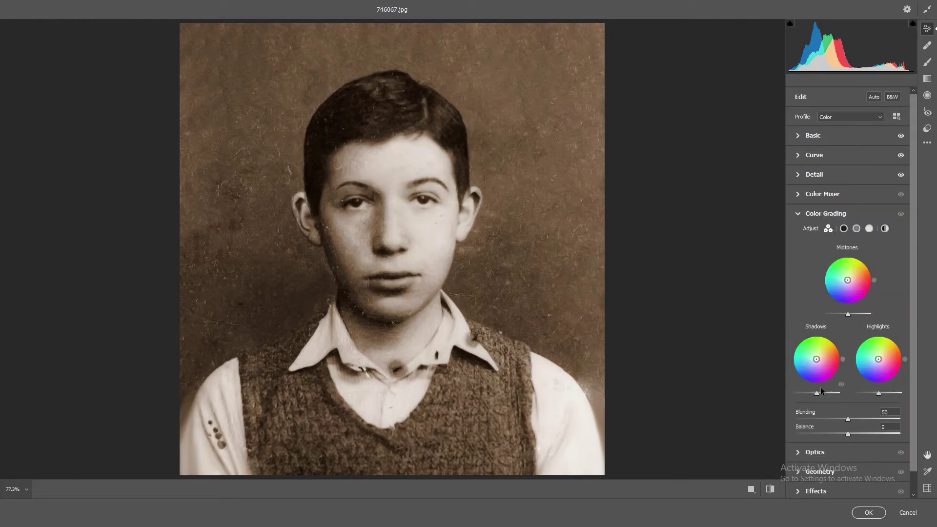
drag(817, 393, 815, 394)
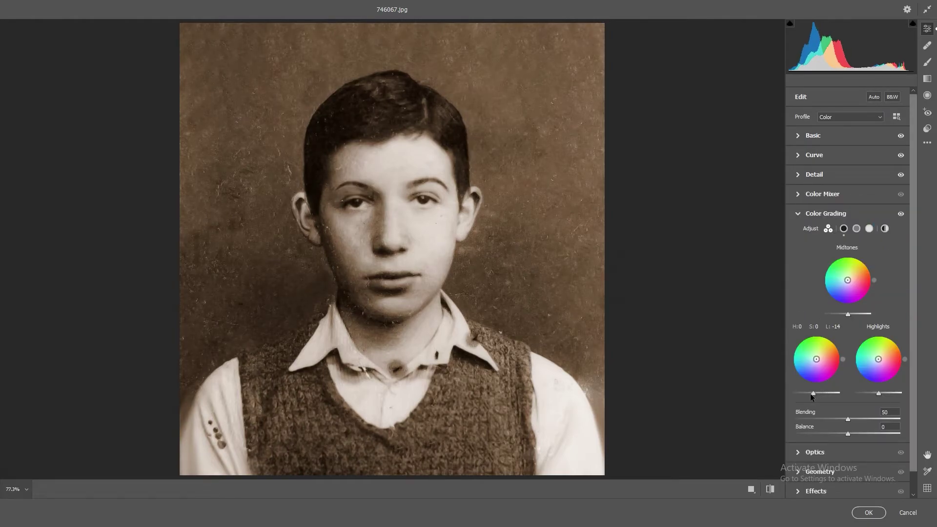
click(855, 313)
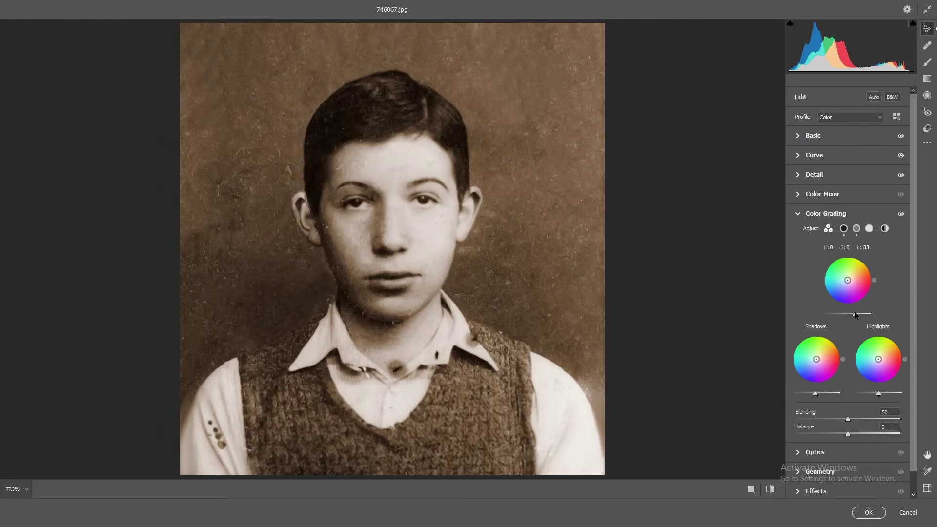
drag(854, 313, 849, 313)
drag(822, 394, 818, 396)
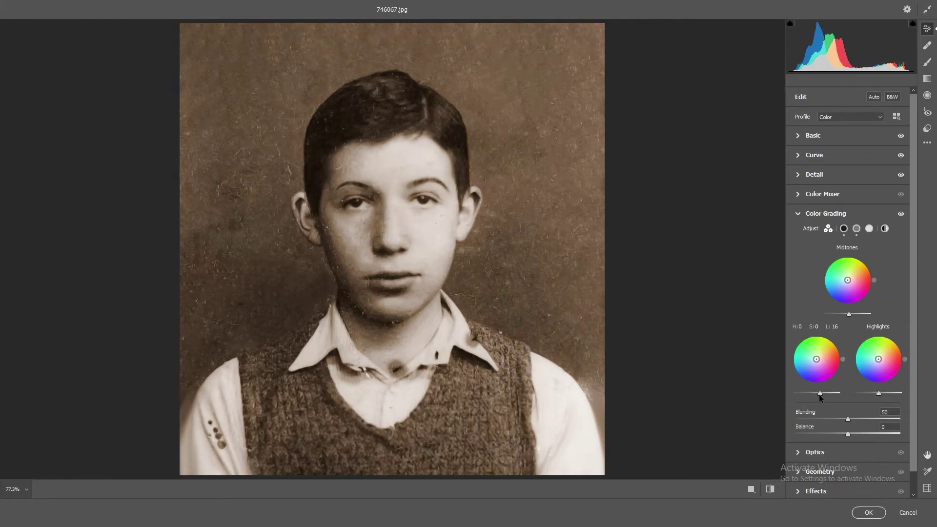
click(889, 392)
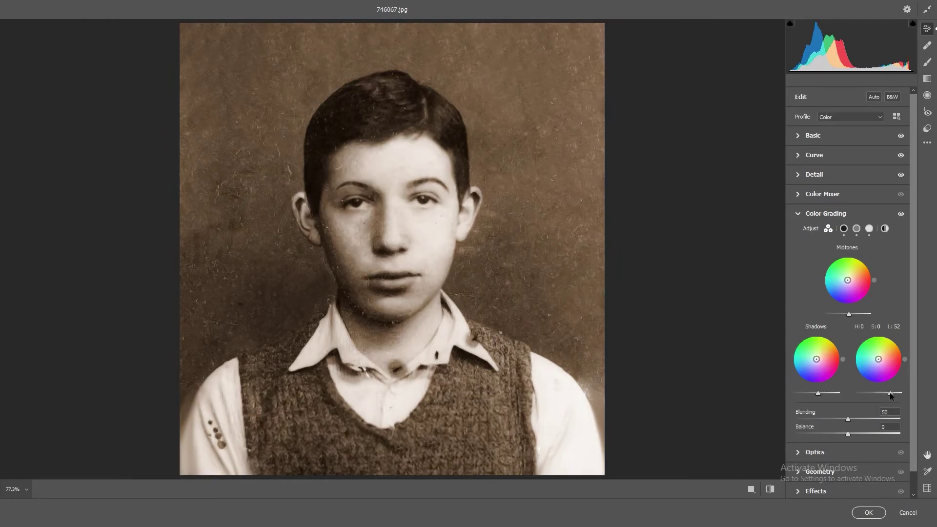
double_click(890, 393)
- Add Grain 10 in Effects and apply the Camera Raw edits to Layer 4
scroll(841, 425, down, 1)
click(813, 469)
click(821, 295)
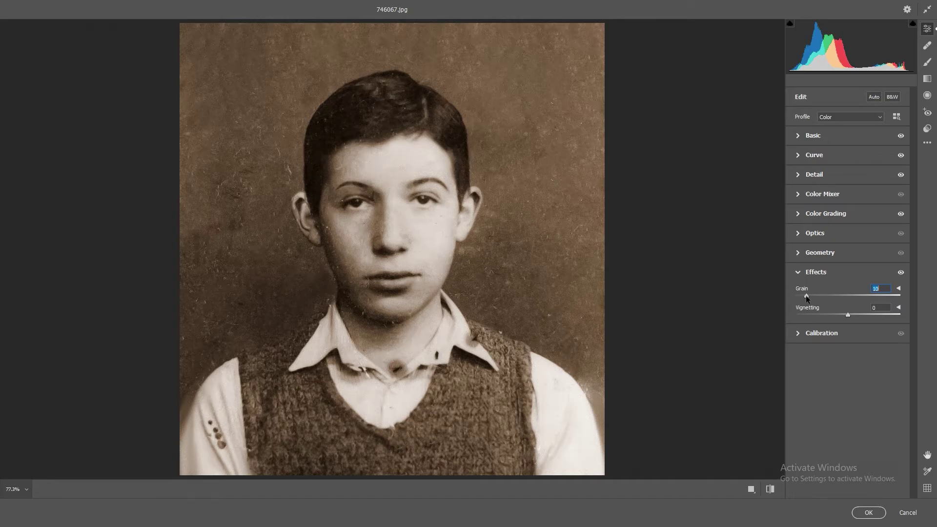
click(869, 513)
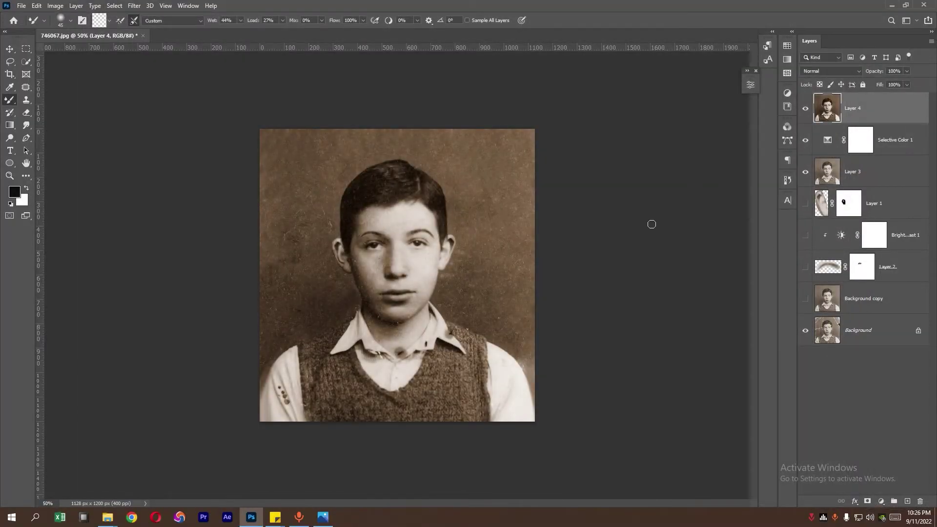
- Inspect the cheek close up with a trial Patch outline, then zoom back out to the whole portrait
scroll(393, 283, up, 2)
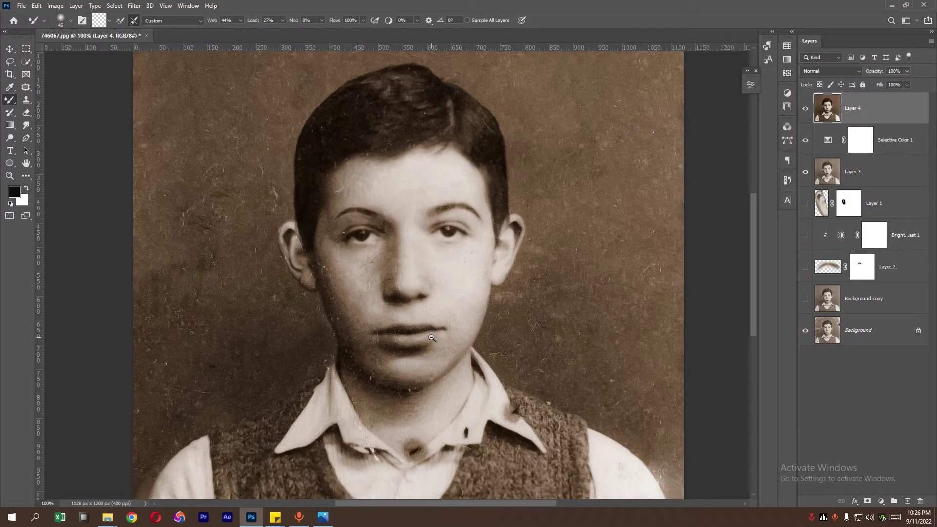
scroll(431, 338, up, 3)
key(j)
drag(326, 256, 330, 286)
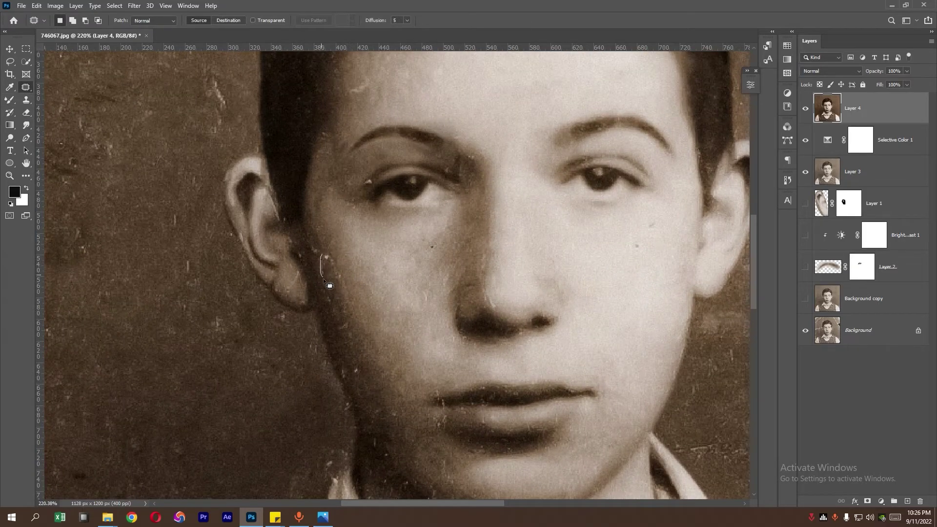
click(342, 235)
scroll(341, 293, down, 2)
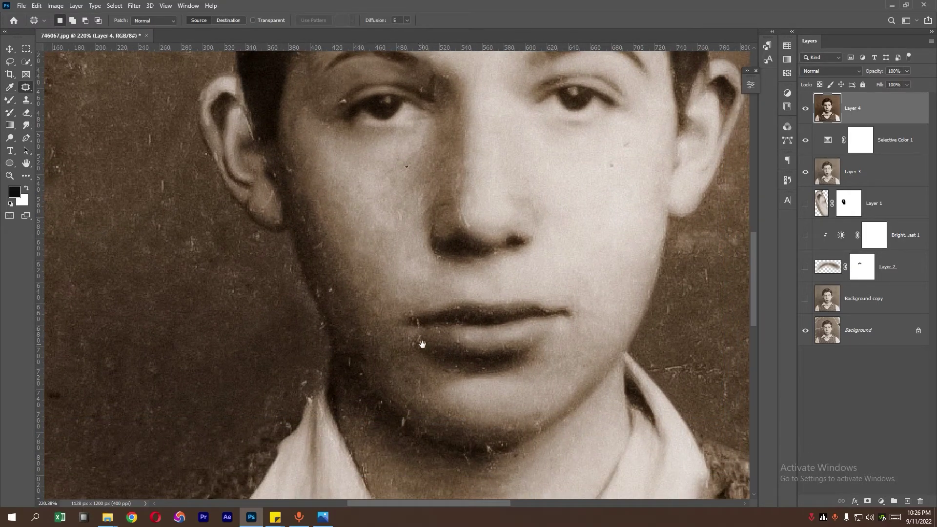
scroll(341, 318, down, 1)
scroll(274, 263, down, 1)
scroll(255, 261, down, 1)
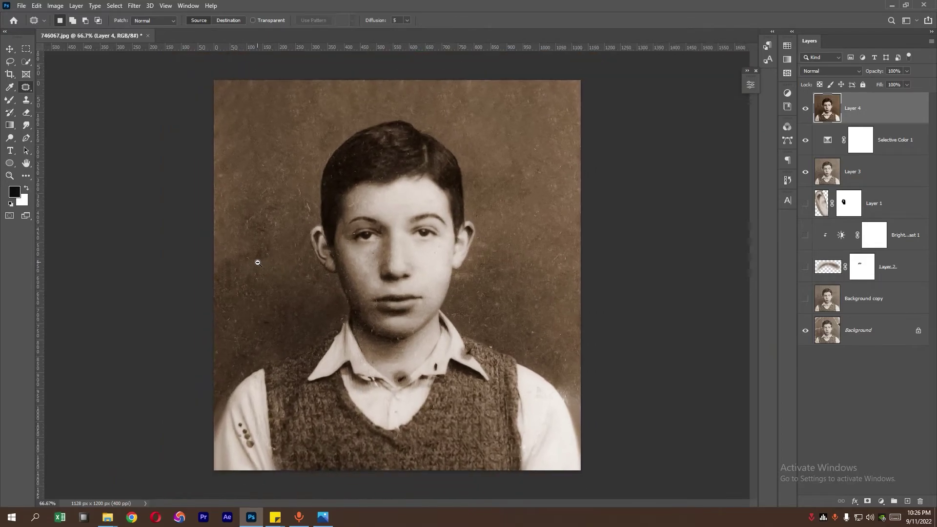
click(150, 6)
mouse_move(151, 238)
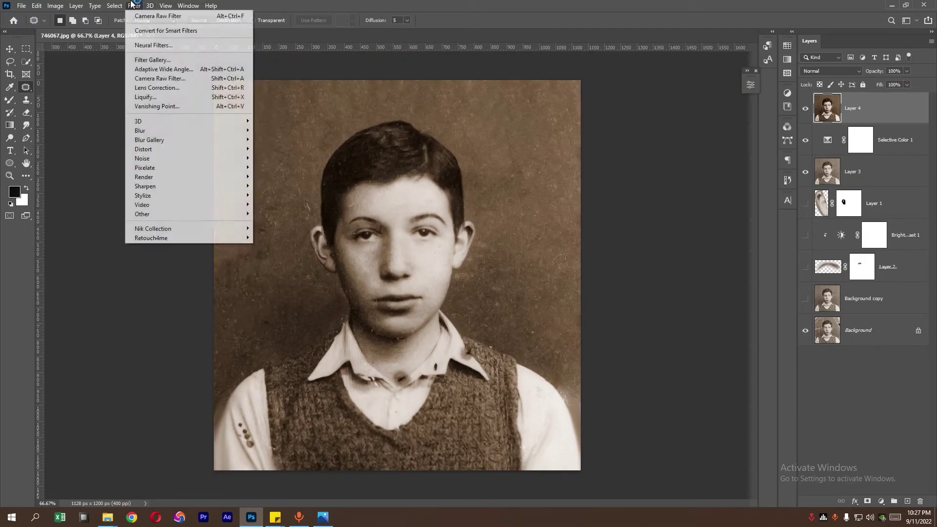
- Apply Retouch4me Heal, then Portrait Volumes at high resolution with Blend raised to 152
click(292, 283)
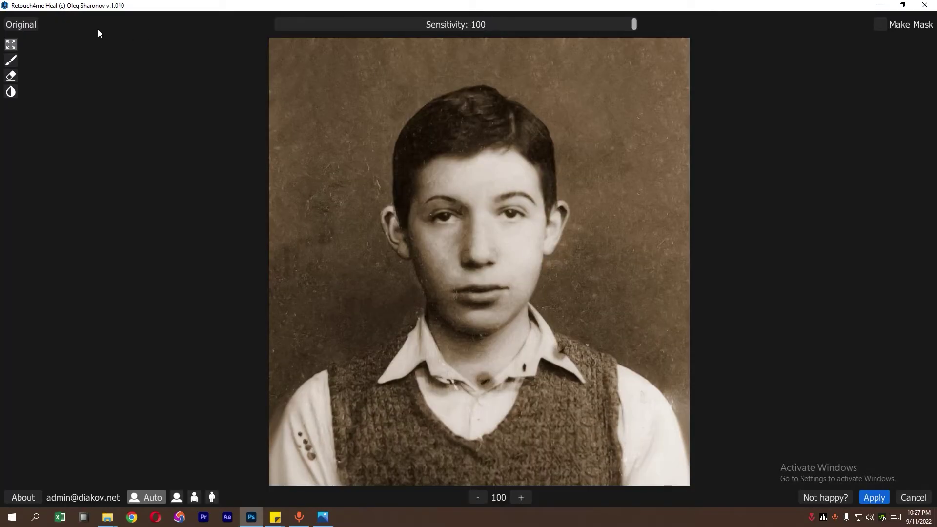
click(875, 497)
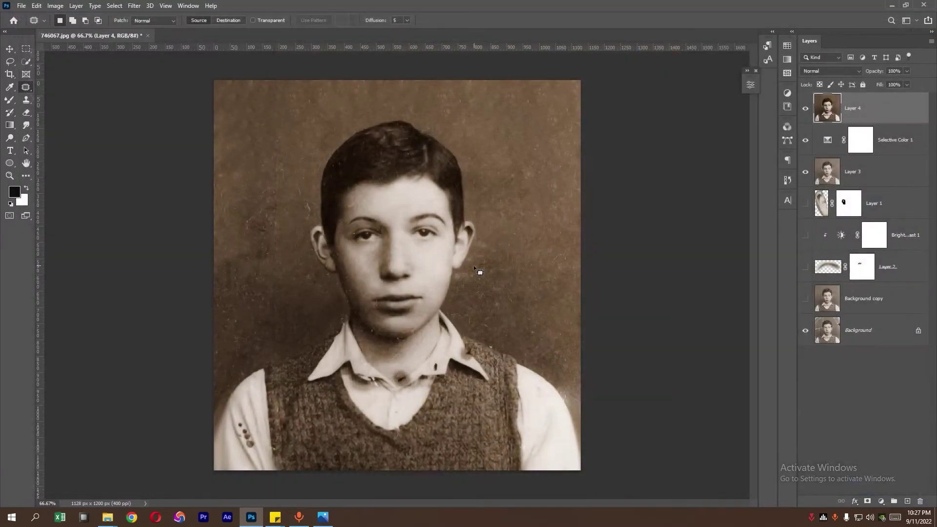
click(134, 6)
mouse_move(188, 238)
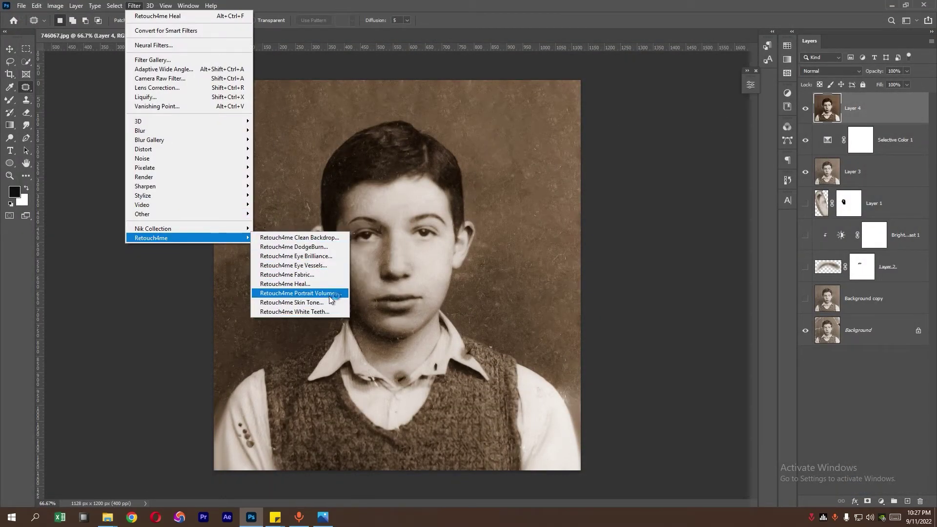
click(322, 293)
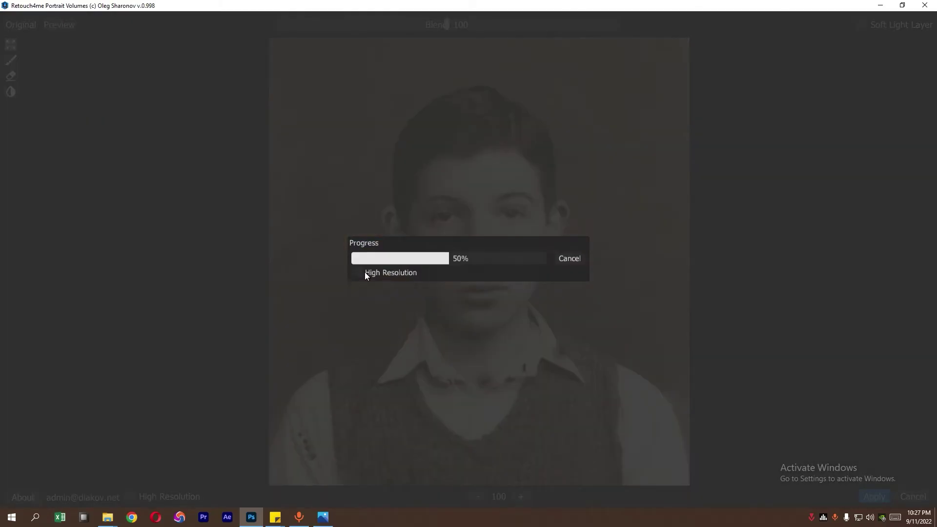
click(359, 272)
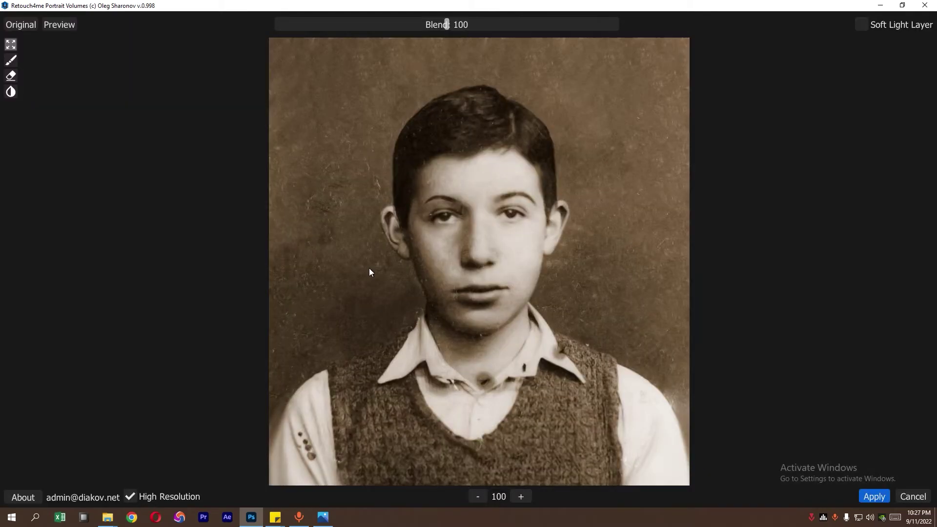
click(30, 26)
click(30, 27)
mouse_move(502, 28)
mouse_down()
mouse_move(607, 38)
mouse_move(522, 36)
mouse_up()
click(874, 497)
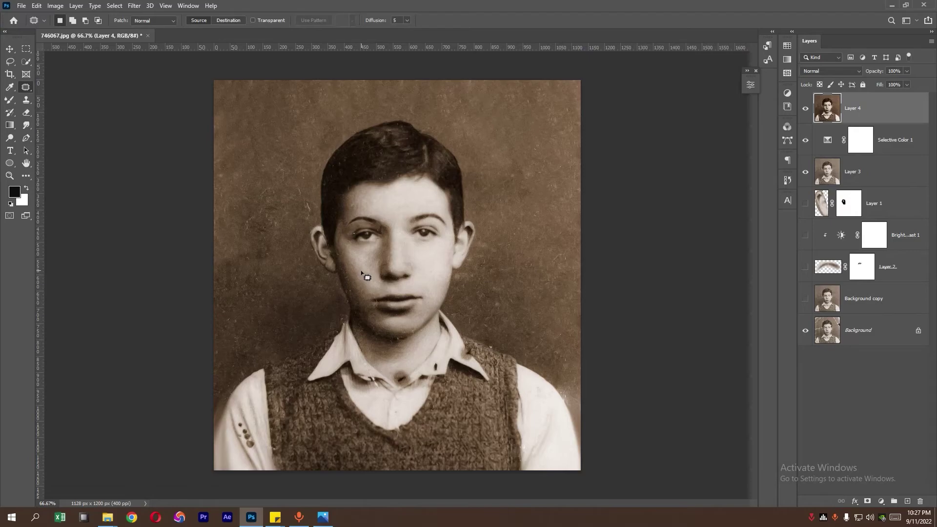
- Apply Retouch4me Dodge Burn with its Blend slider lowered after comparing to the original
click(134, 6)
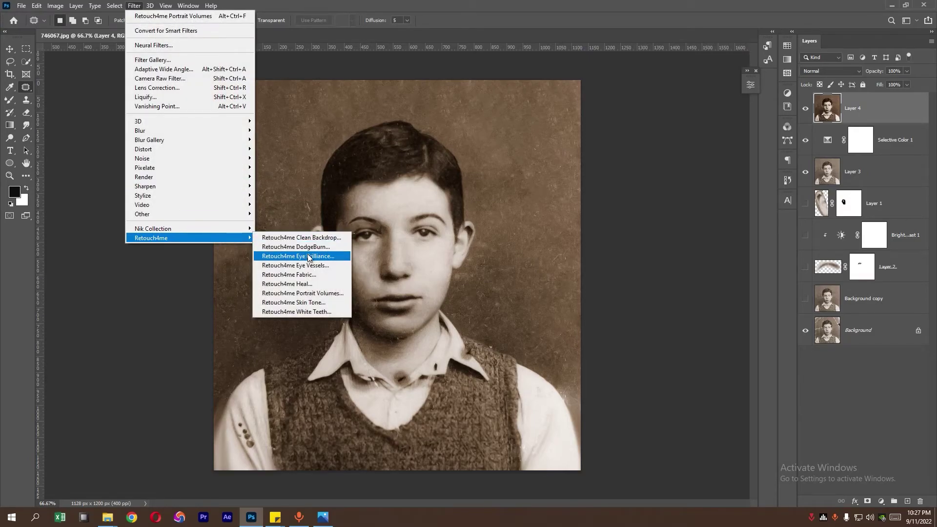
click(313, 248)
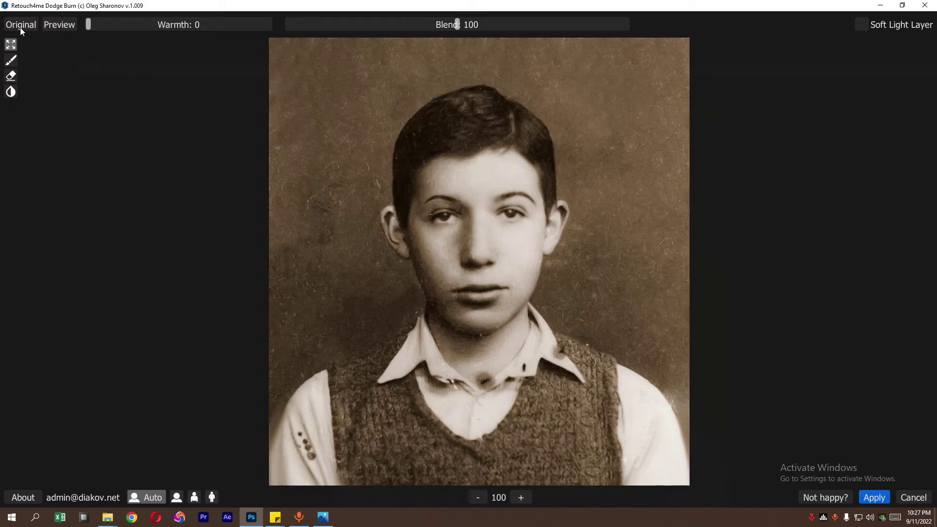
click(20, 29)
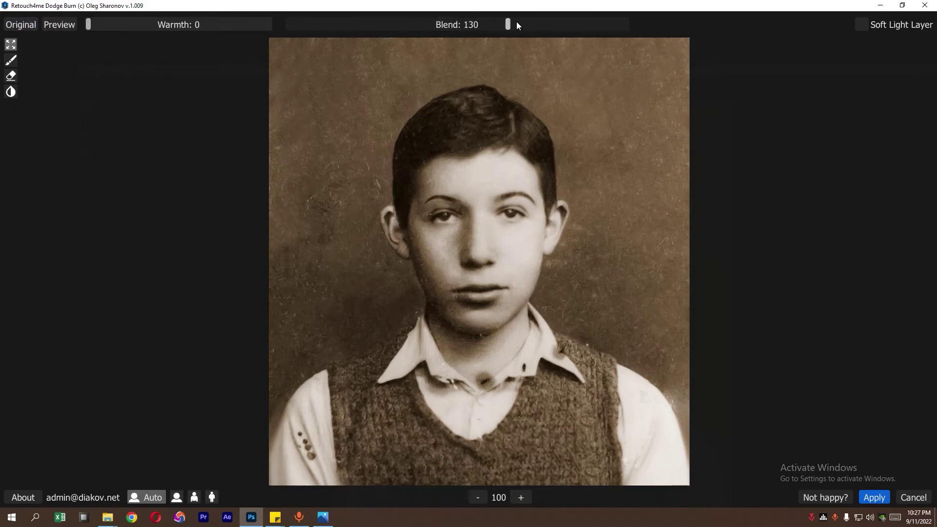
drag(625, 24, 531, 31)
click(874, 497)
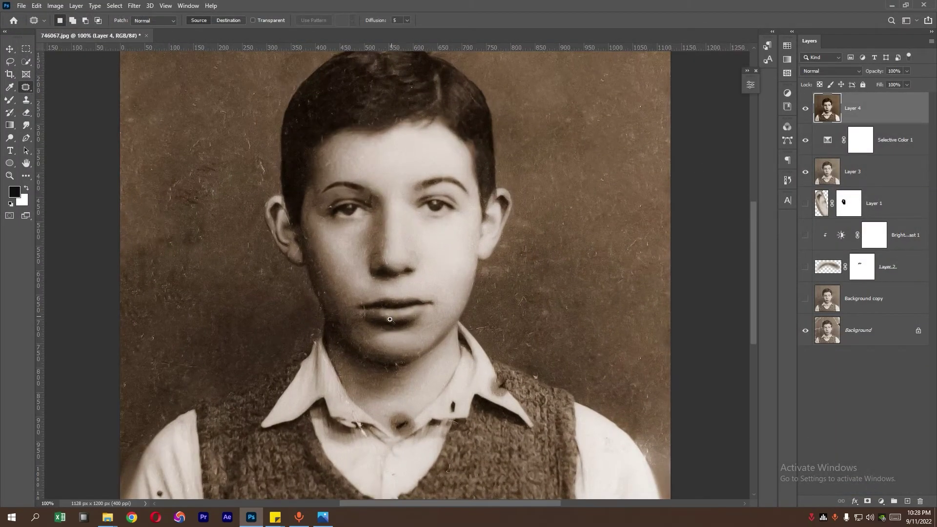
- Inspect the mouth, chin and face up close, then view the whole photo again
click(392, 344)
key(ctrl+0)
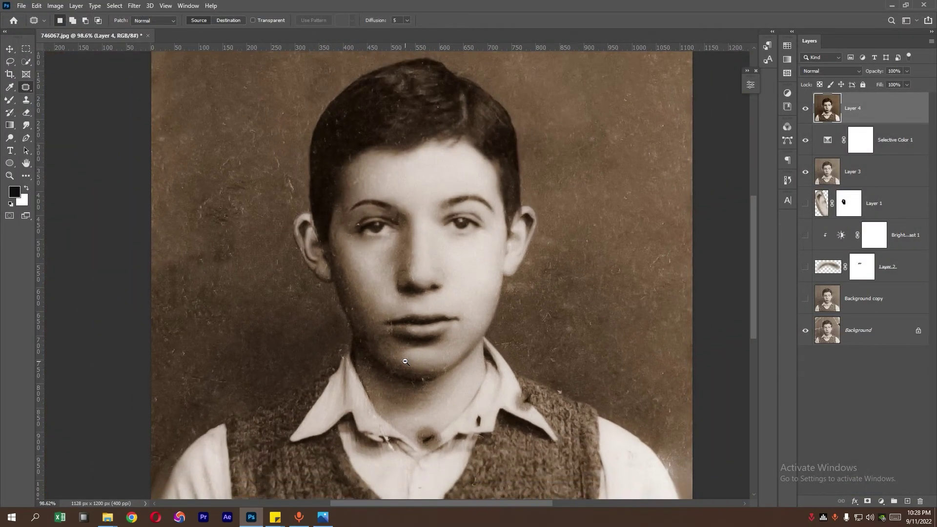
click(395, 291)
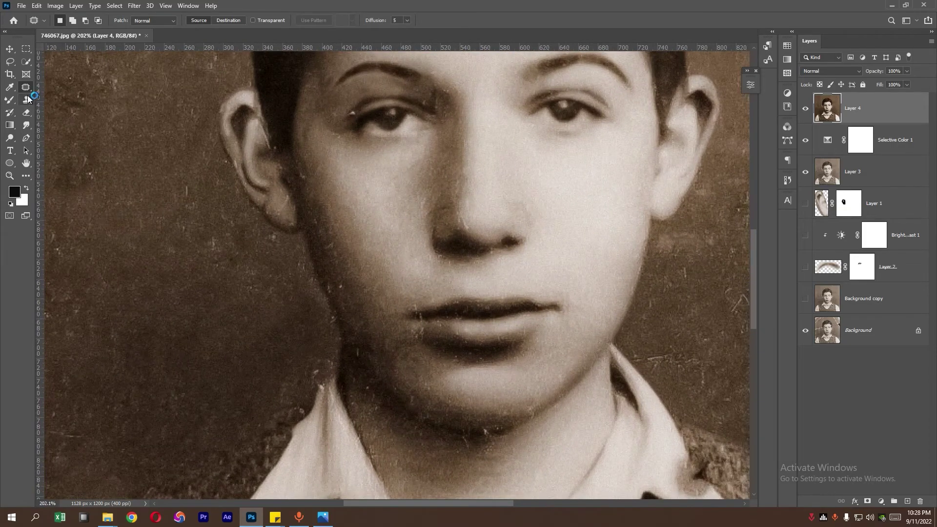
scroll(433, 283, down, 3)
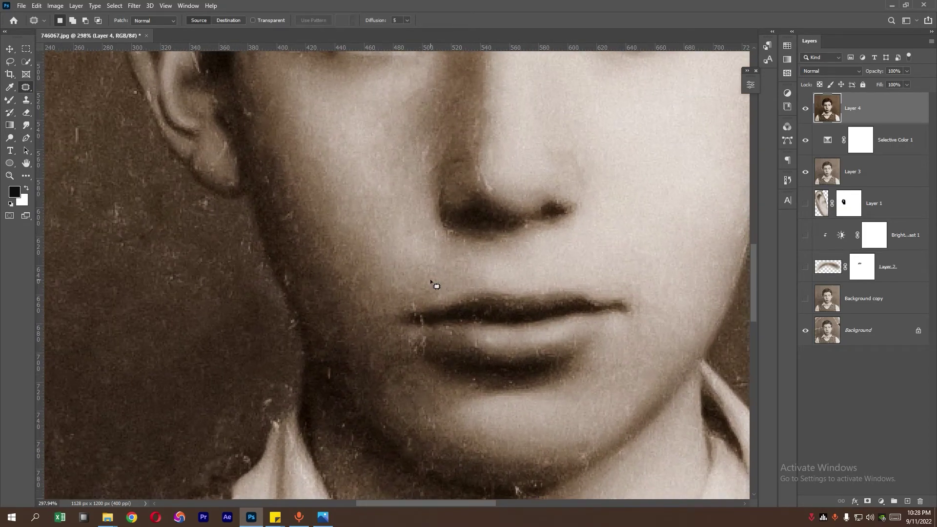
scroll(456, 242, down, 2)
scroll(457, 243, up, 2)
scroll(456, 243, up, 1)
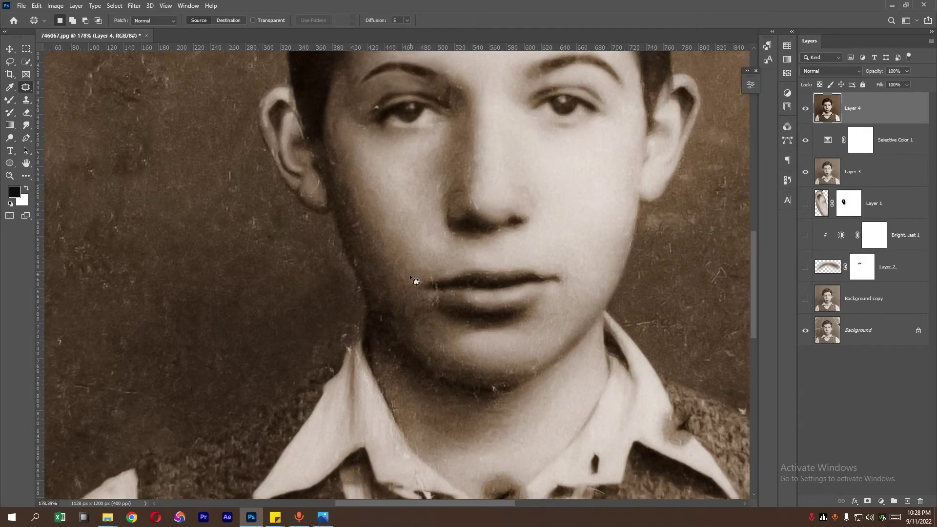
scroll(473, 353, up, 1)
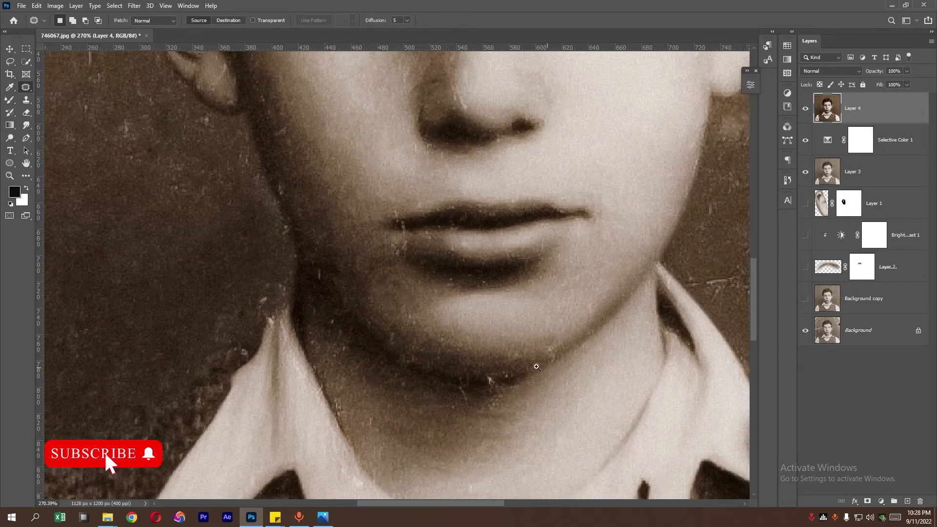
scroll(434, 290, down, 4)
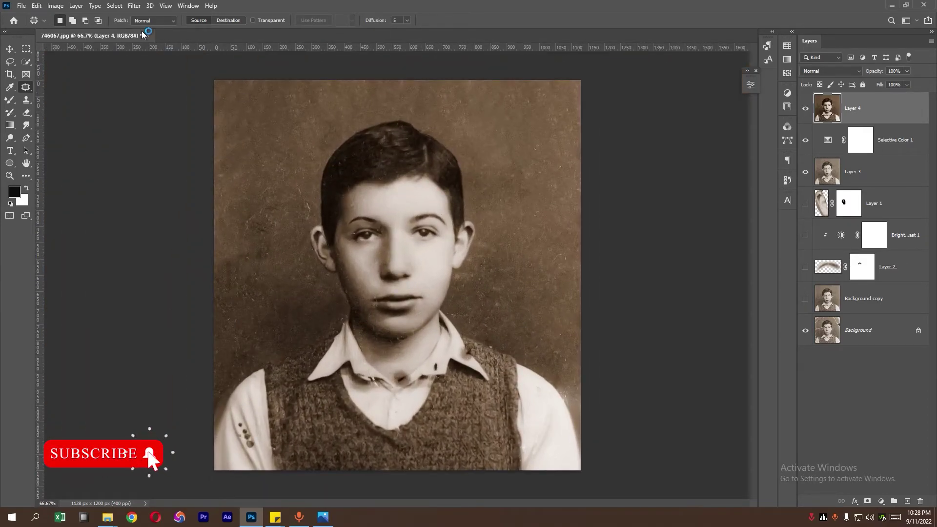
click(134, 5)
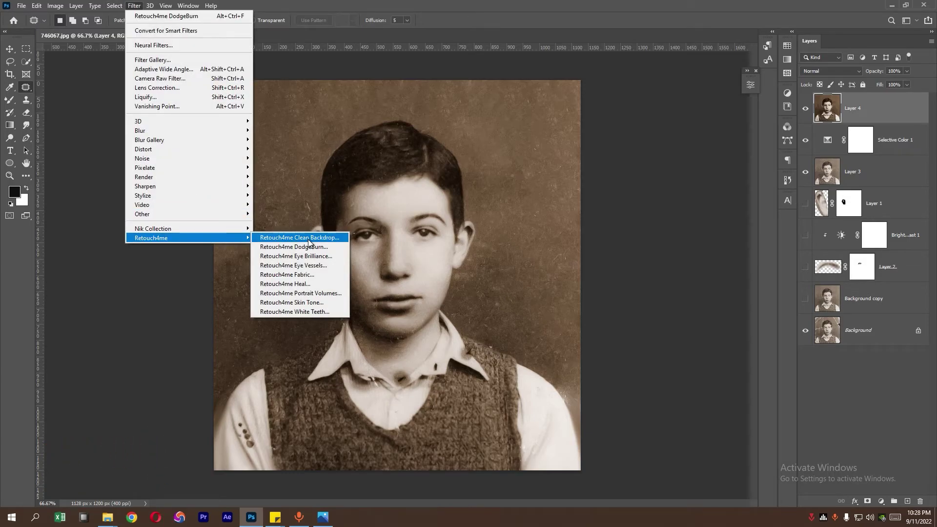
mouse_move(168, 238)
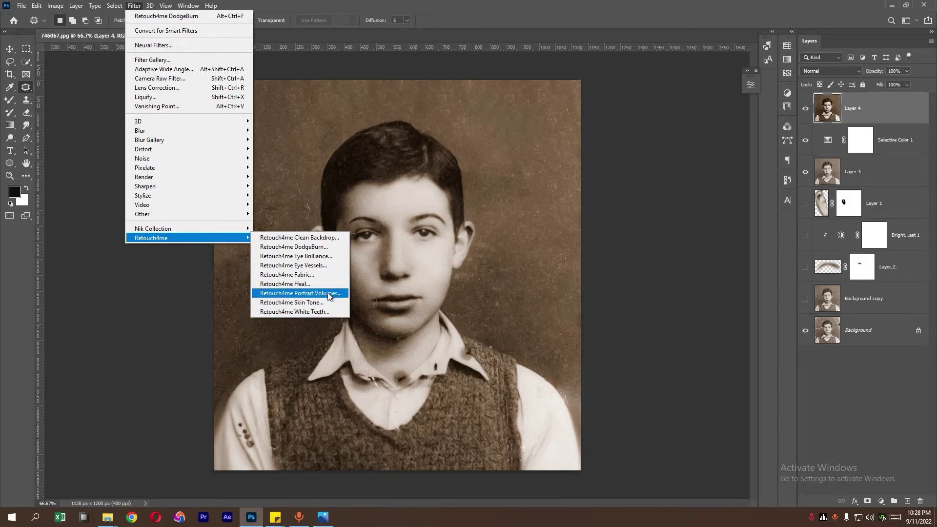
- Run Retouch4me Clean Backdrop at high resolution and Blend 100, checking the original and mask
click(332, 238)
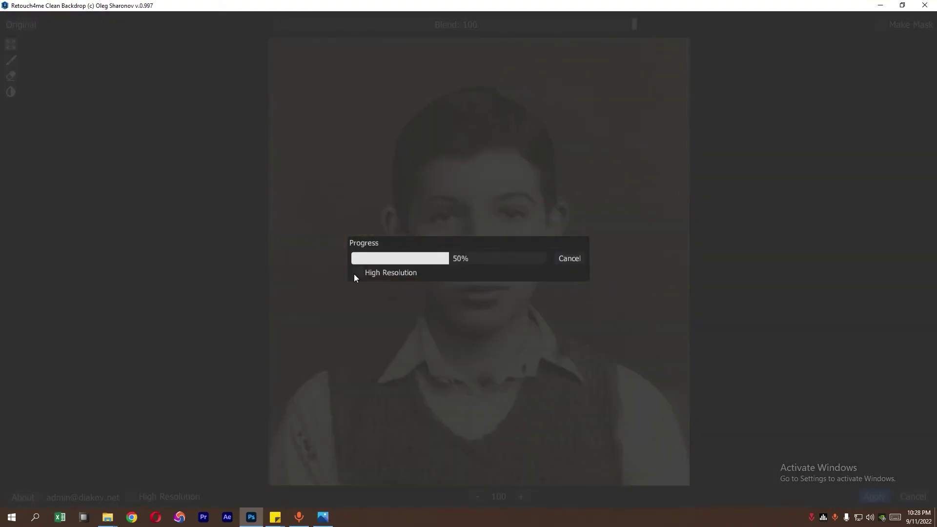
click(357, 273)
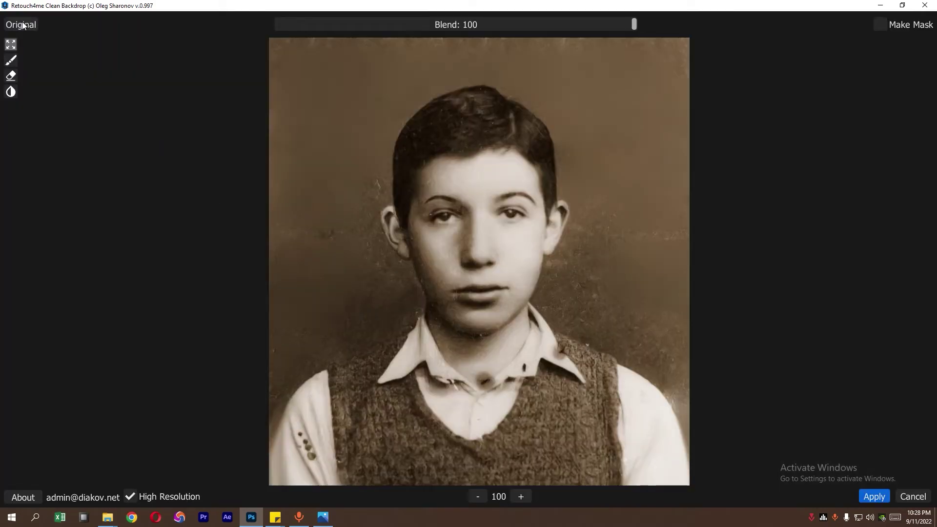
click(22, 26)
click(22, 25)
click(22, 26)
click(22, 26)
click(11, 60)
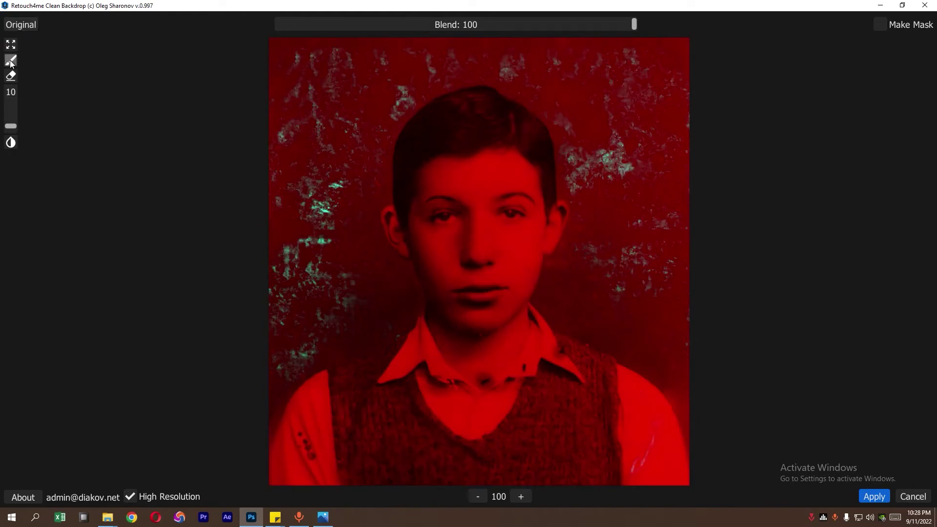
click(875, 497)
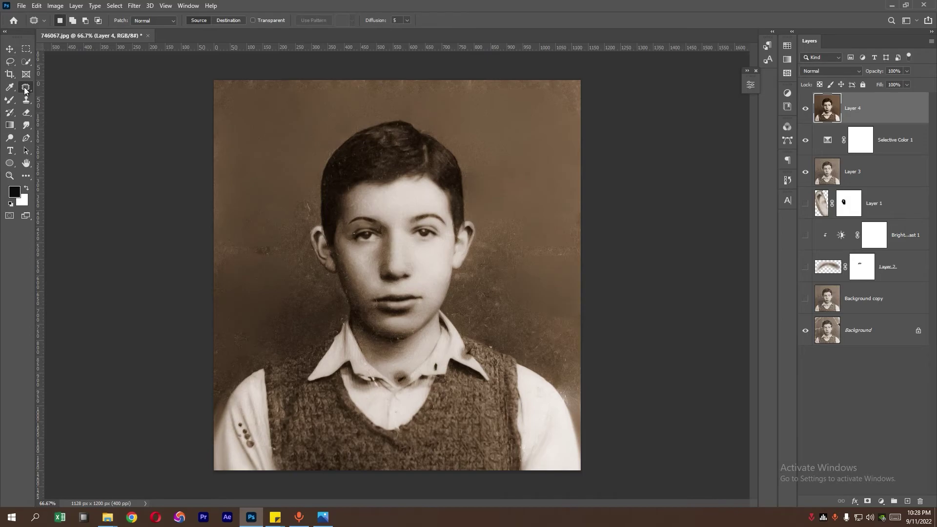
- Patch the blemishes in the upper-left and top-centre background
drag(207, 77, 219, 105)
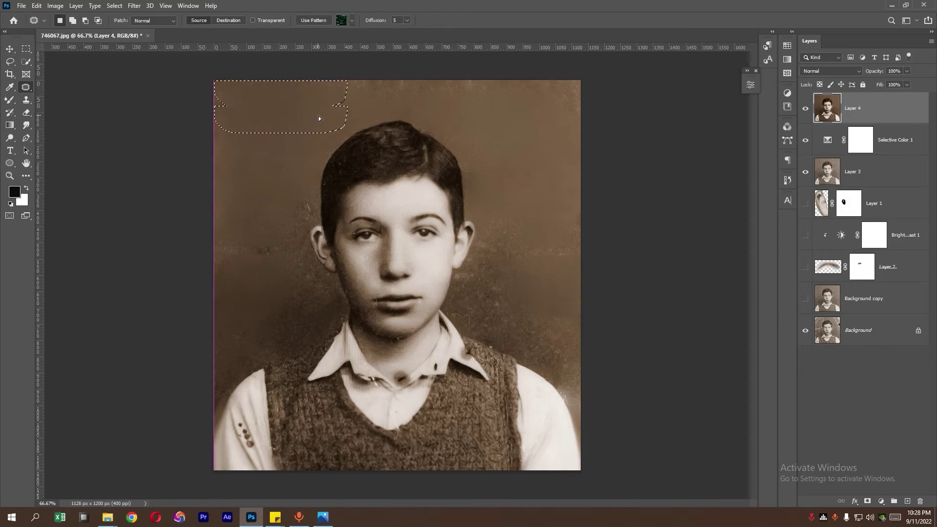
click(318, 116)
mouse_move(340, 81)
mouse_down()
mouse_move(521, 83)
mouse_move(379, 92)
mouse_up()
mouse_move(462, 78)
mouse_down()
mouse_move(584, 81)
mouse_move(571, 137)
mouse_up()
key(ctrl+d)
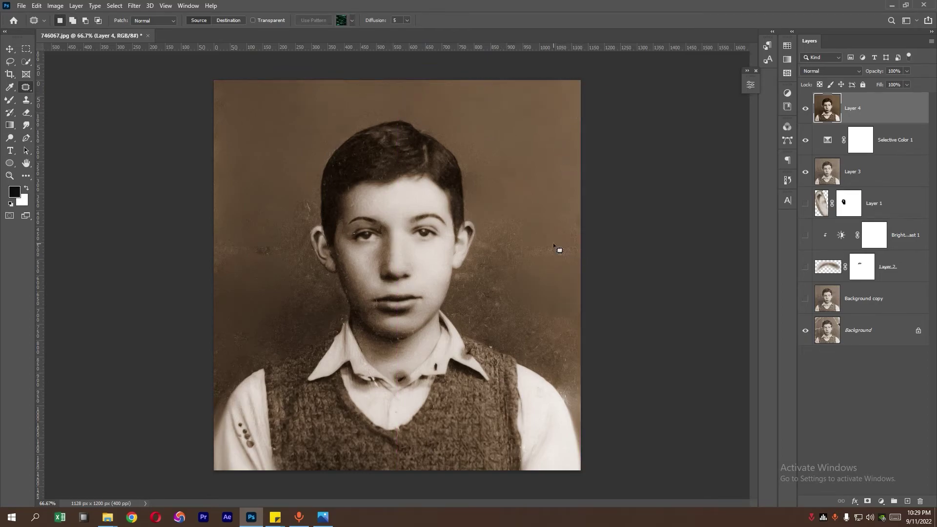
- Patch the left-side background blemishes and a stain along the photo's left edge
drag(510, 222, 508, 225)
drag(227, 213, 298, 302)
drag(274, 259, 271, 166)
key(ctrl+d)
scroll(319, 293, up, 1)
mouse_move(278, 244)
mouse_down()
mouse_move(326, 322)
mouse_move(130, 195)
mouse_up()
drag(253, 284, 239, 81)
key(ctrl+d)
scroll(283, 269, down, 2)
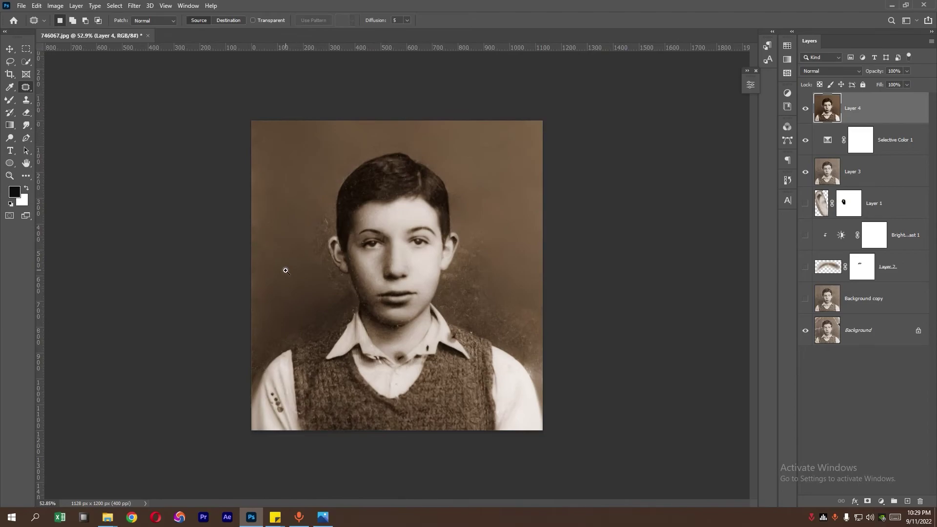
scroll(287, 272, up, 1)
mouse_move(215, 130)
mouse_down()
mouse_move(216, 346)
mouse_move(226, 130)
mouse_up()
key(ctrl+d)
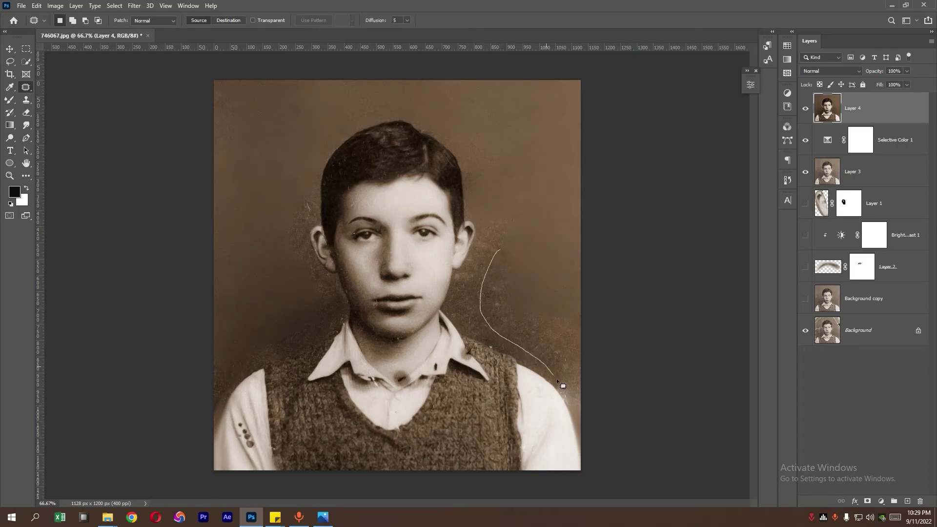
- Patch the stained right background below the right ear with clean backdrop
drag(482, 298, 512, 246)
key(ctrl+d)
key(ctrl+minus)
key(ctrl+plus)
key(ctrl+plus)
mouse_move(473, 187)
mouse_down()
mouse_move(438, 364)
mouse_move(565, 388)
mouse_move(473, 191)
mouse_up()
drag(517, 293, 549, 173)
key(ctrl+d)
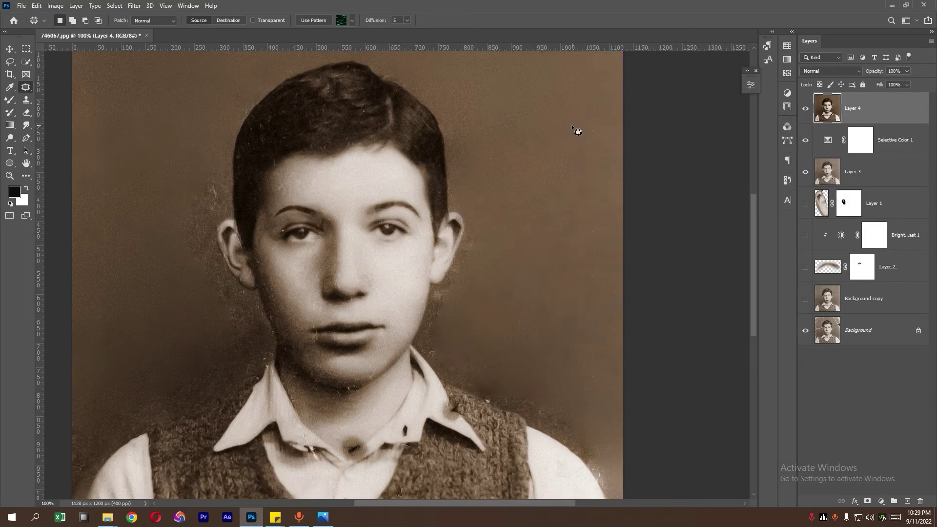
- Patch the backdrop along and beside the right shoulder
drag(533, 352, 565, 269)
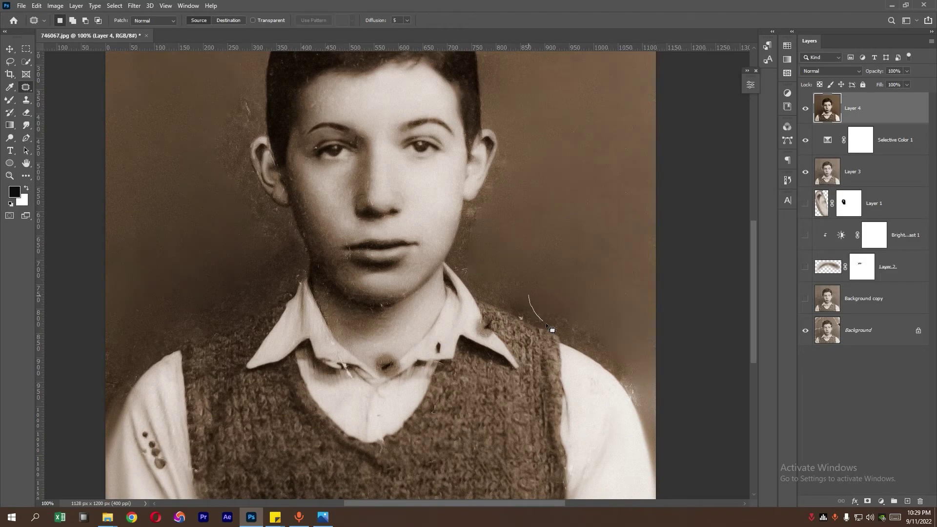
mouse_move(547, 324)
mouse_down()
mouse_move(638, 408)
mouse_move(655, 324)
mouse_move(654, 206)
mouse_up()
key(ctrl+d)
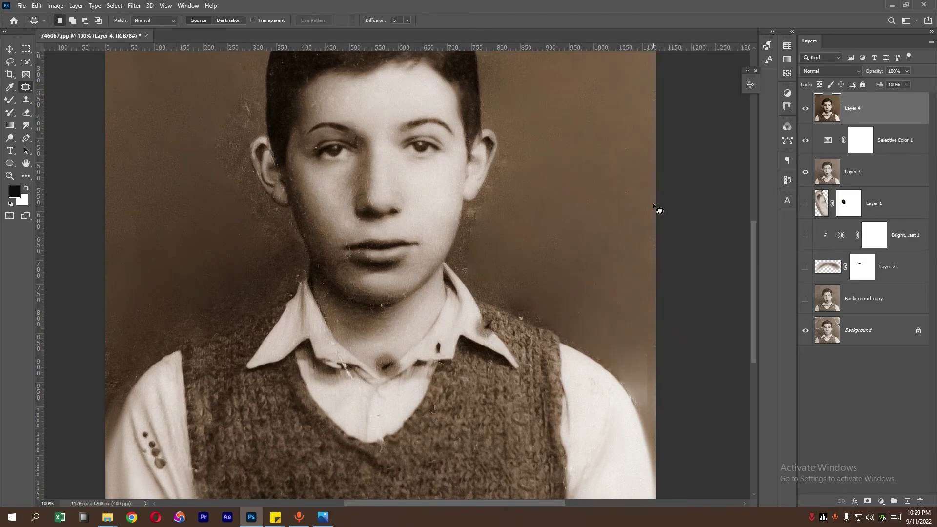
drag(529, 295, 654, 413)
drag(636, 335, 629, 229)
- Patch the stained background left of the face, then zoom out
drag(629, 229, 592, 222)
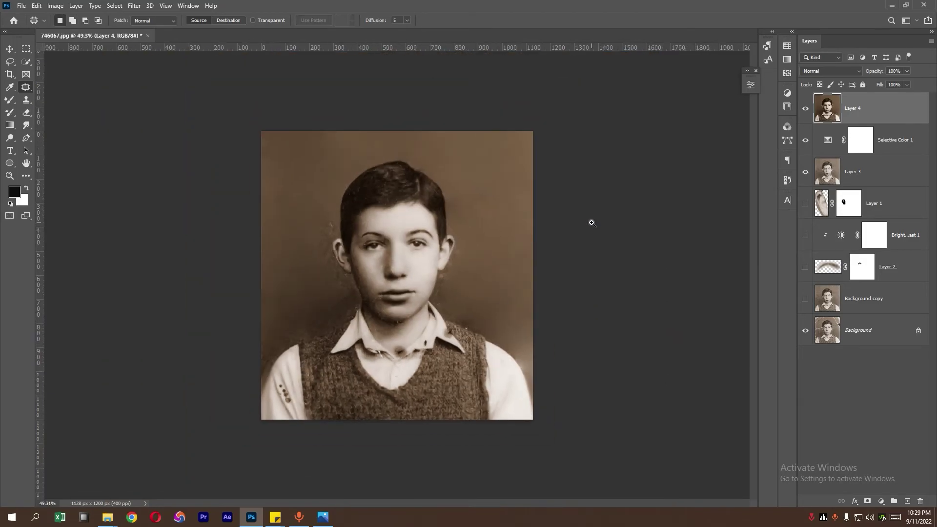
drag(313, 291, 346, 272)
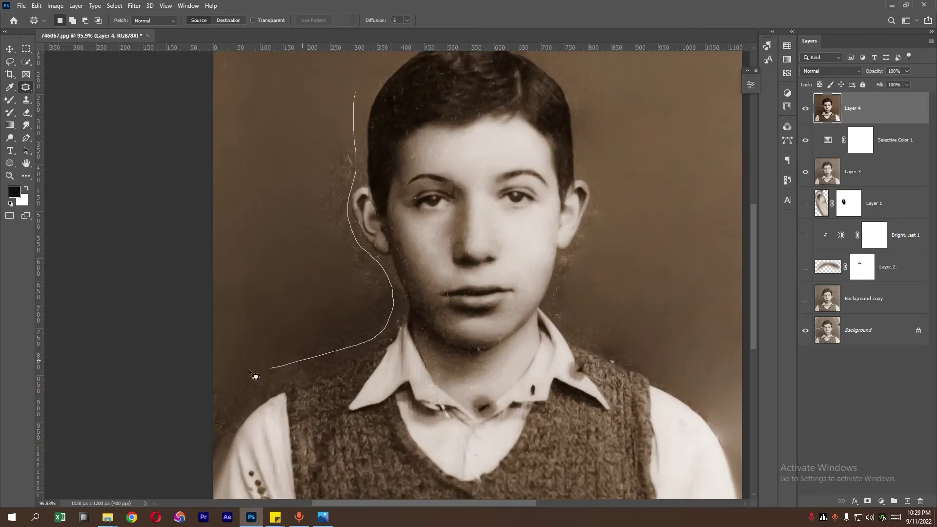
drag(396, 309, 253, 372)
mouse_move(316, 306)
mouse_down()
mouse_move(433, 124)
mouse_move(701, 160)
mouse_up()
drag(309, 329, 385, 376)
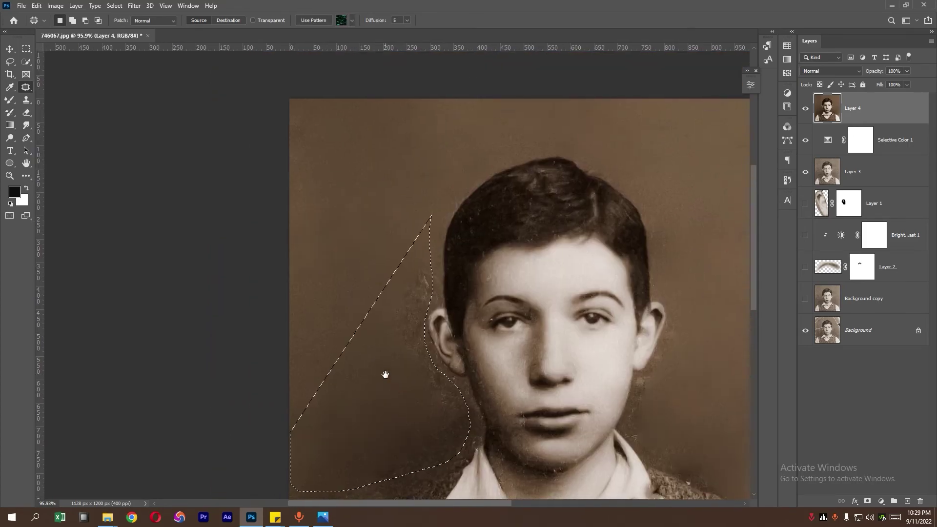
key(ctrl+d)
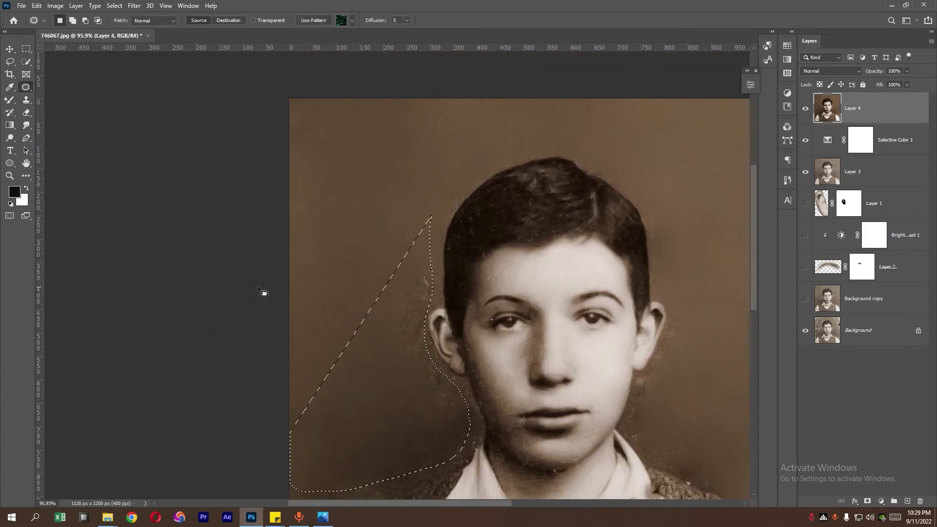
scroll(269, 254, down, 3)
key(ctrl+minus)
key(ctrl+minus)
key(ctrl+minus)
- Patch the white specks beside the ear and spots in the left background
key(ctrl+plus)
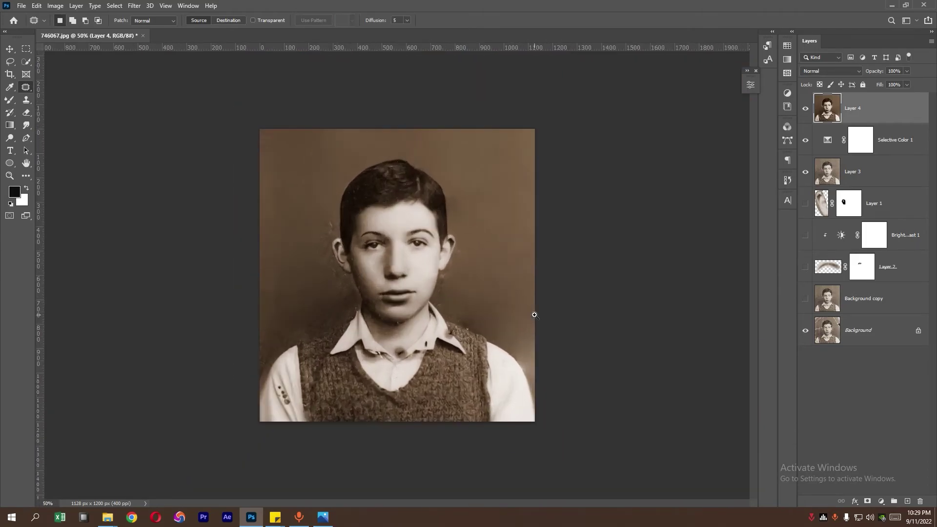
click(806, 109)
mouse_move(326, 324)
mouse_down()
mouse_move(348, 327)
mouse_move(308, 326)
mouse_move(312, 335)
mouse_move(403, 284)
mouse_move(352, 170)
mouse_move(327, 157)
mouse_up()
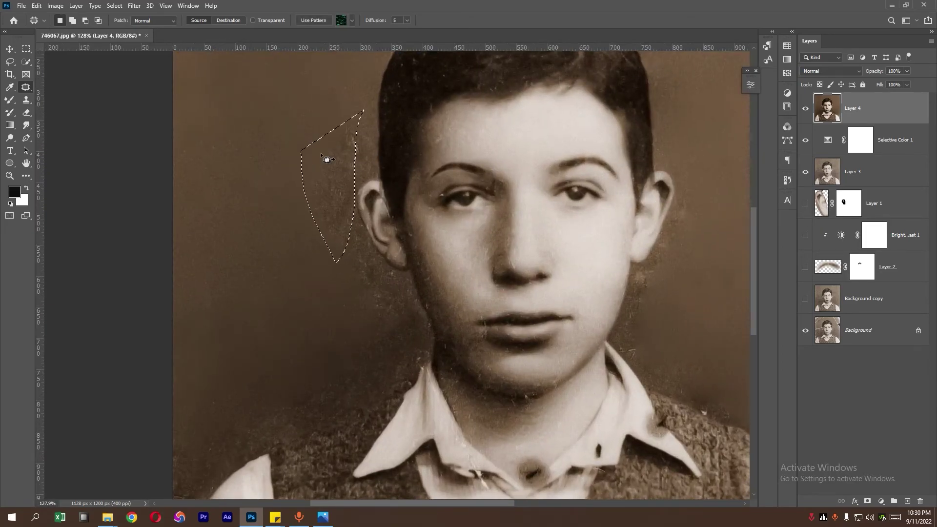
click(292, 205)
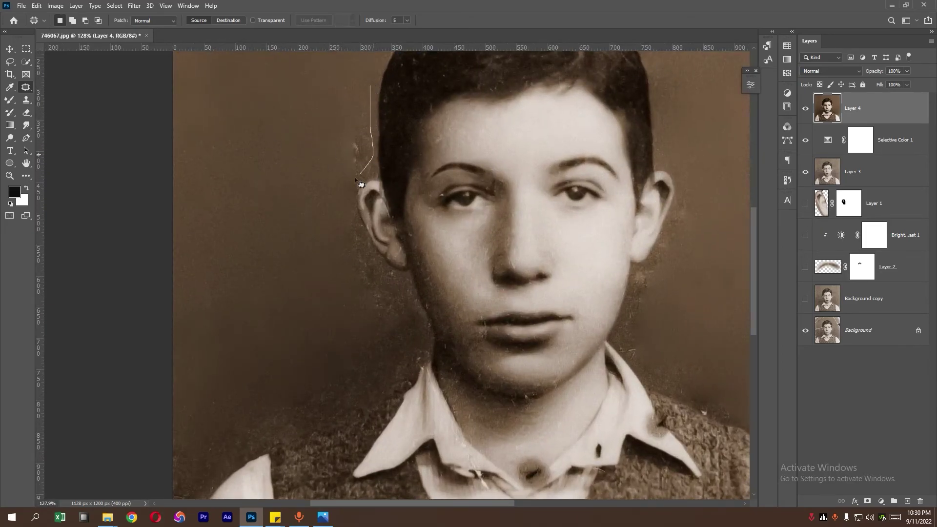
drag(362, 185, 293, 119)
mouse_move(385, 282)
mouse_down()
mouse_move(338, 310)
mouse_move(322, 233)
mouse_up()
click(313, 300)
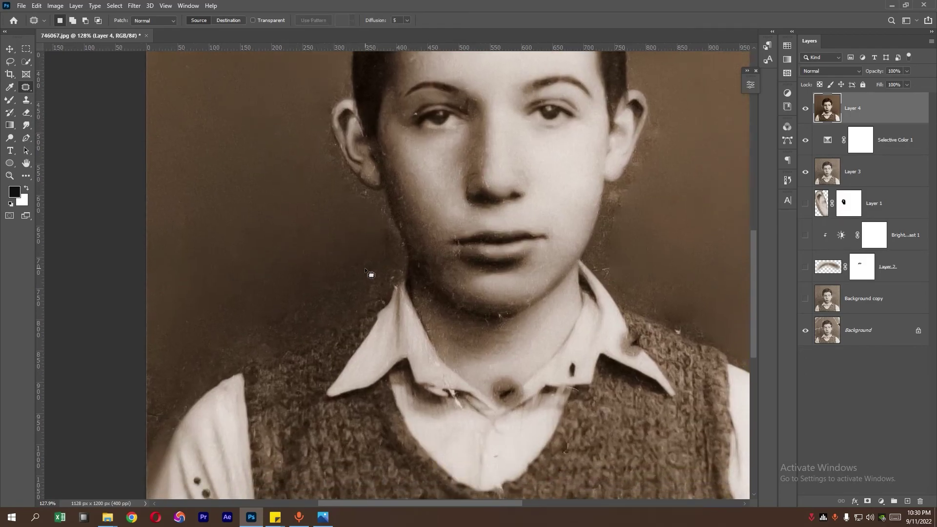
drag(235, 355, 239, 352)
click(320, 263)
- Patch the spots near the chin and the scratch along the right jaw edge
drag(285, 301, 266, 192)
key(ctrl+0)
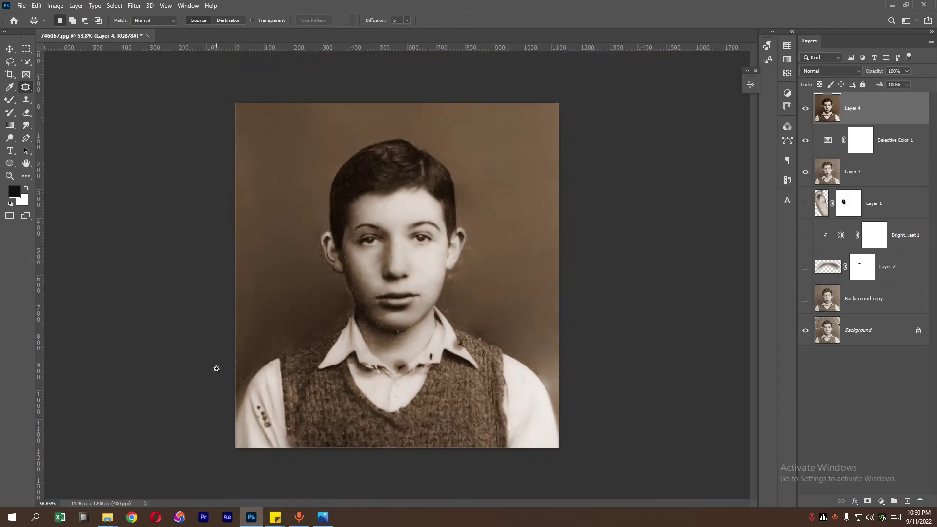
drag(455, 304, 482, 209)
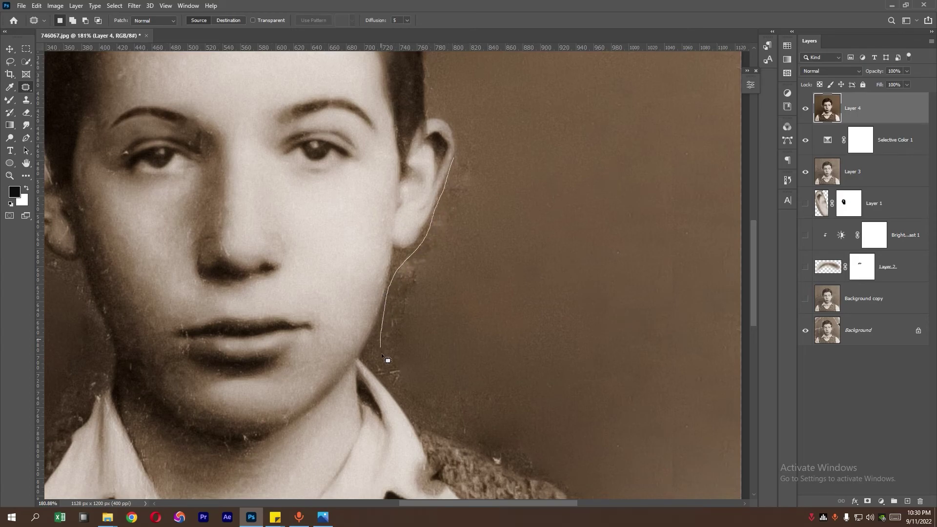
drag(386, 360, 415, 341)
drag(415, 273, 498, 319)
drag(461, 156, 475, 206)
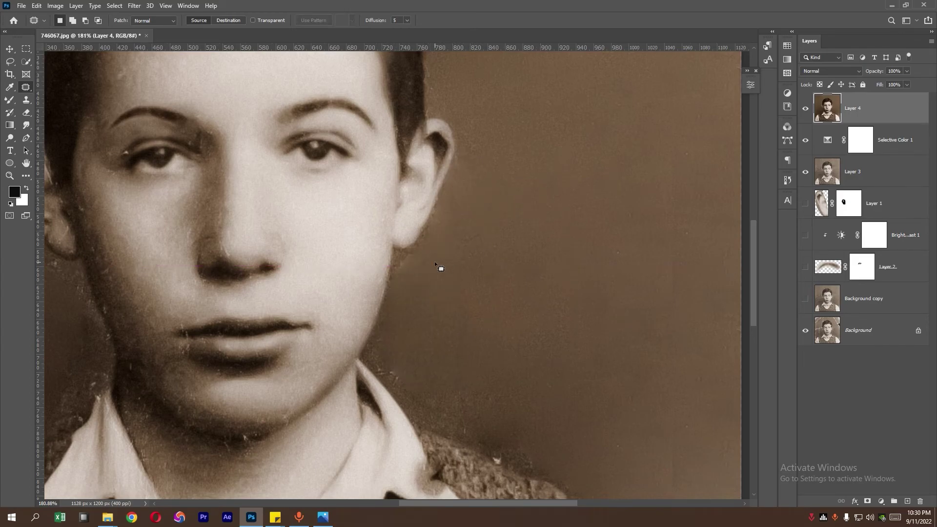
drag(392, 390, 388, 342)
drag(405, 376, 499, 333)
key(ctrl+d)
- Patch the backdrop beside the right collar and the edge behind the ear
drag(428, 335, 330, 276)
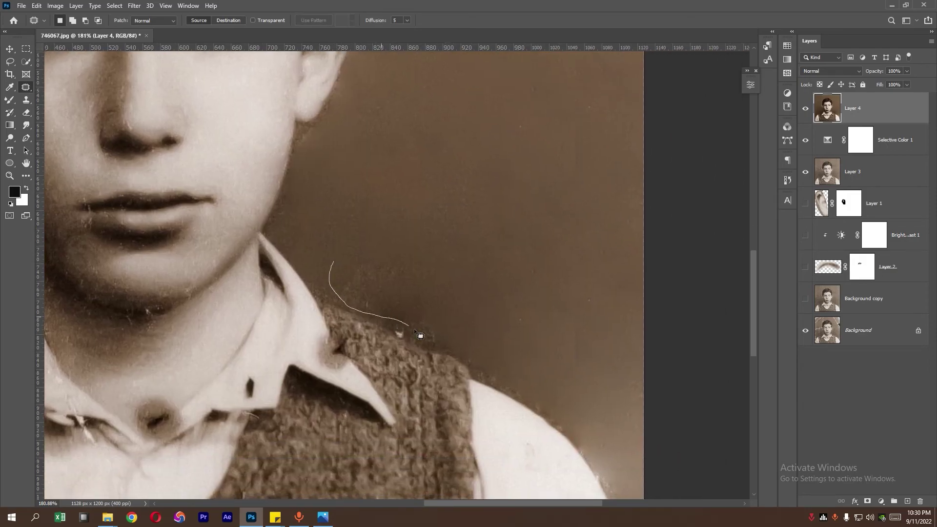
drag(420, 336, 491, 284)
alt+scroll(441, 309, down, 3)
alt+scroll(442, 309, down, 2)
alt+scroll(334, 276, up, 4)
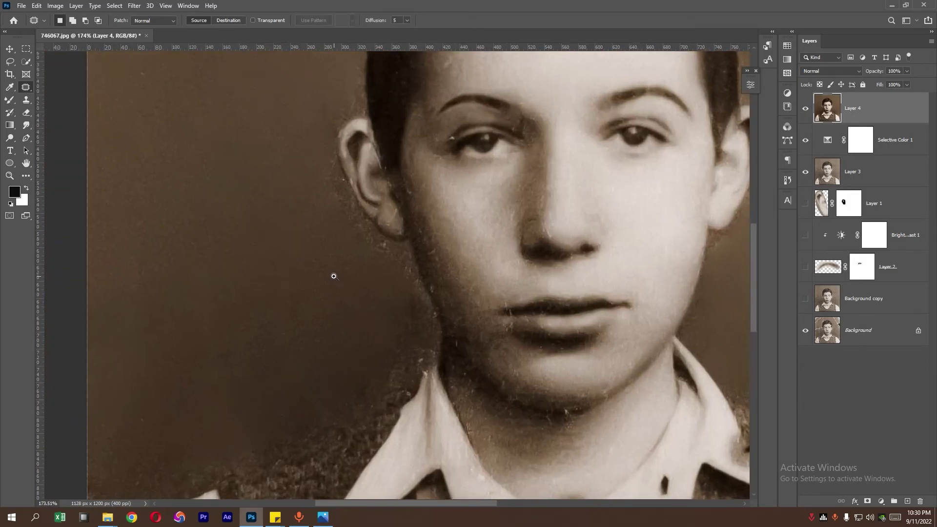
drag(419, 280, 393, 308)
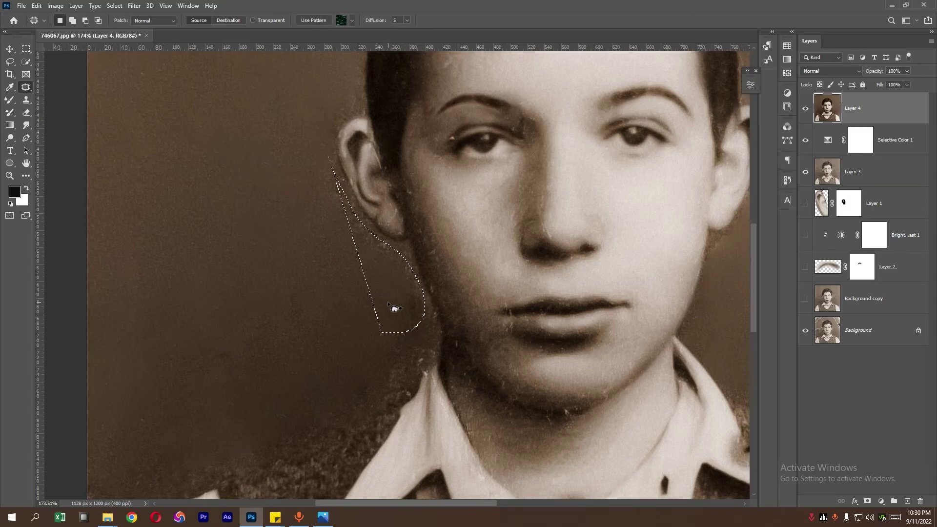
key(ctrl+d)
- Patch the ear and hair edge and the specks beside the left ear
mouse_move(335, 157)
mouse_down()
mouse_move(335, 234)
mouse_move(337, 163)
mouse_up()
drag(246, 198, 304, 238)
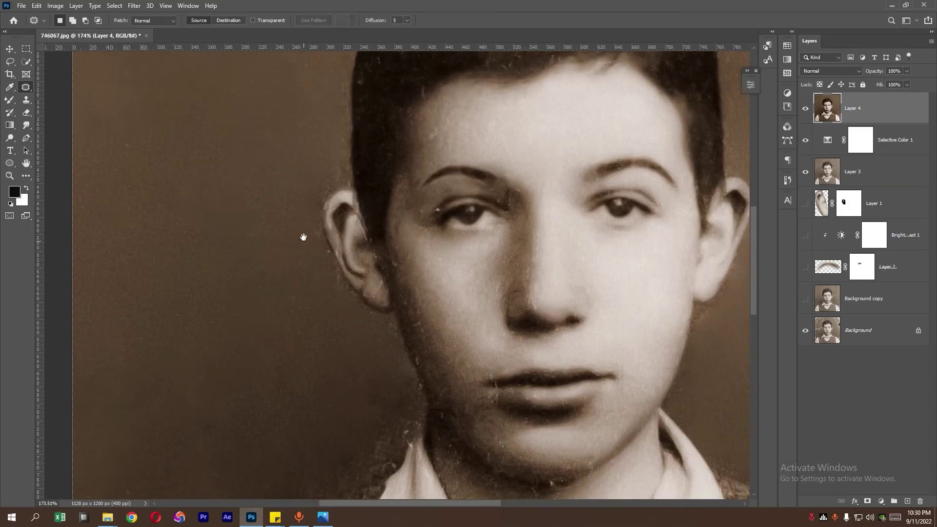
drag(336, 184, 345, 115)
drag(346, 317, 345, 312)
key(ctrl+d)
scroll(274, 269, down, 5)
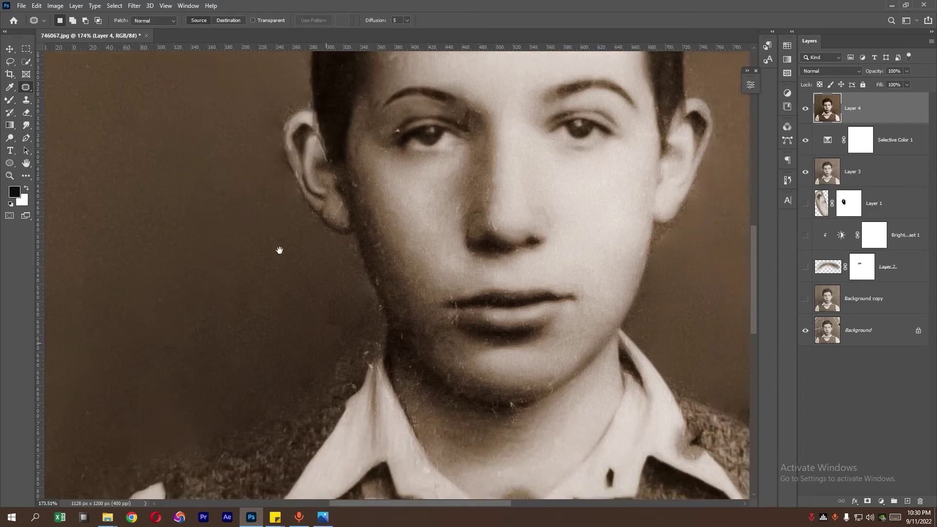
scroll(282, 220, right, 3)
drag(261, 225, 270, 244)
key(ctrl+d)
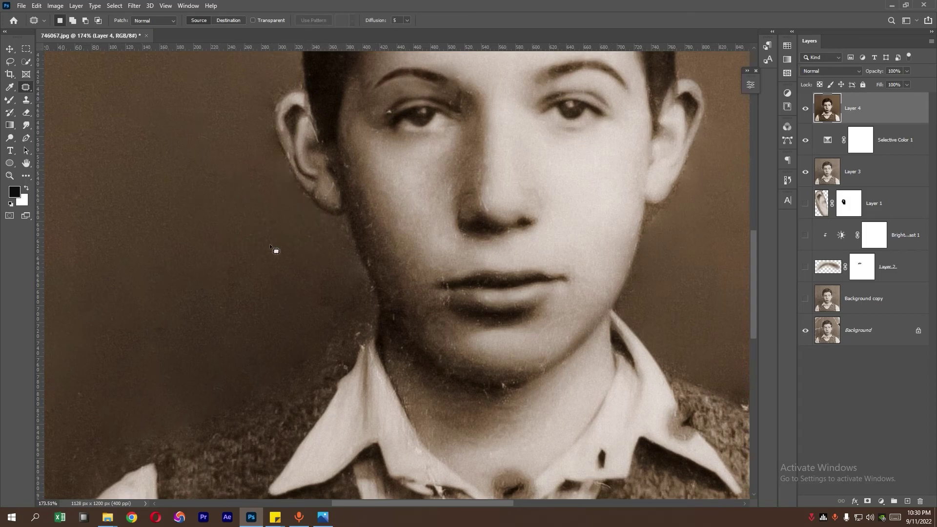
- Patch the backdrop beside the left jaw
drag(345, 293, 340, 201)
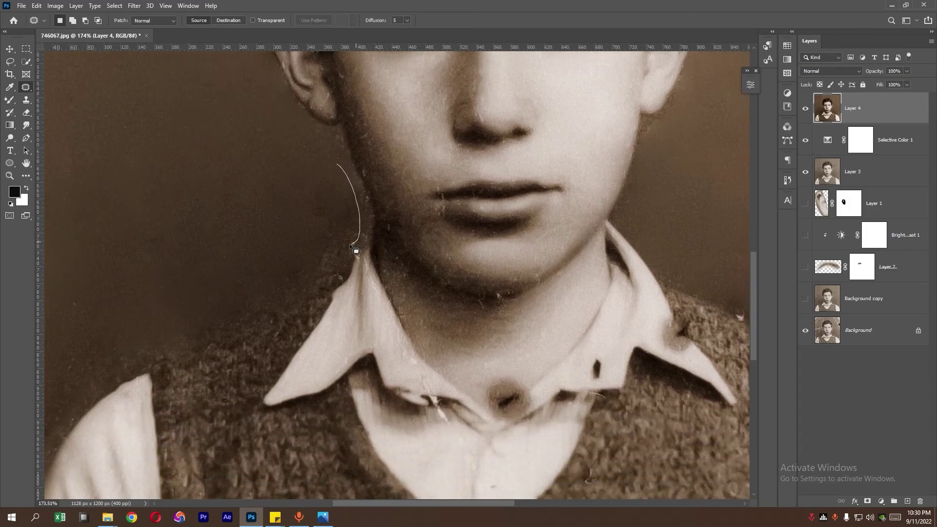
mouse_move(356, 250)
mouse_down()
mouse_move(325, 219)
mouse_move(275, 226)
mouse_up()
key(ctrl+d)
scroll(261, 234, down, 5)
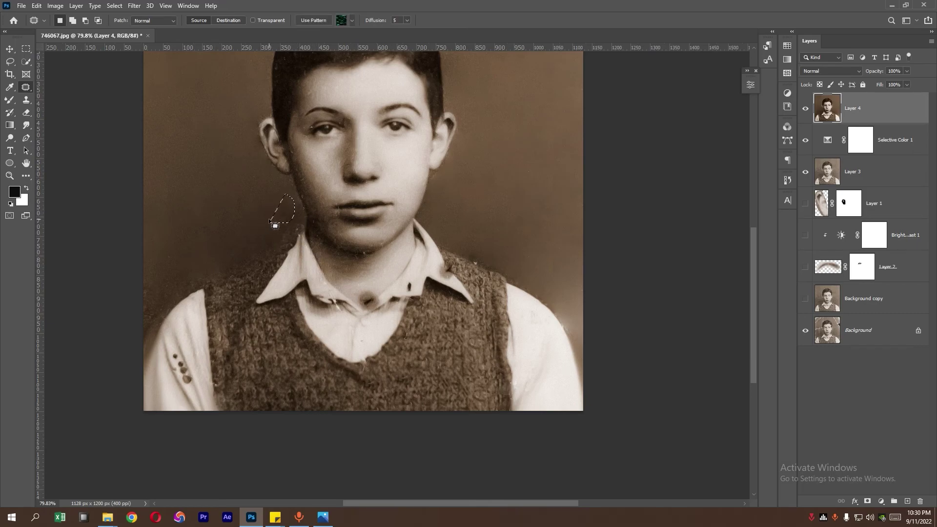
key(ctrl+d)
- Patch areas along the left edge and at the left shoulder, then zoom out
drag(189, 274, 195, 266)
drag(160, 234, 156, 176)
key(ctrl+d)
mouse_move(123, 349)
mouse_down()
mouse_move(153, 322)
mouse_move(142, 242)
mouse_up()
key(ctrl+minus)
key(ctrl+minus)
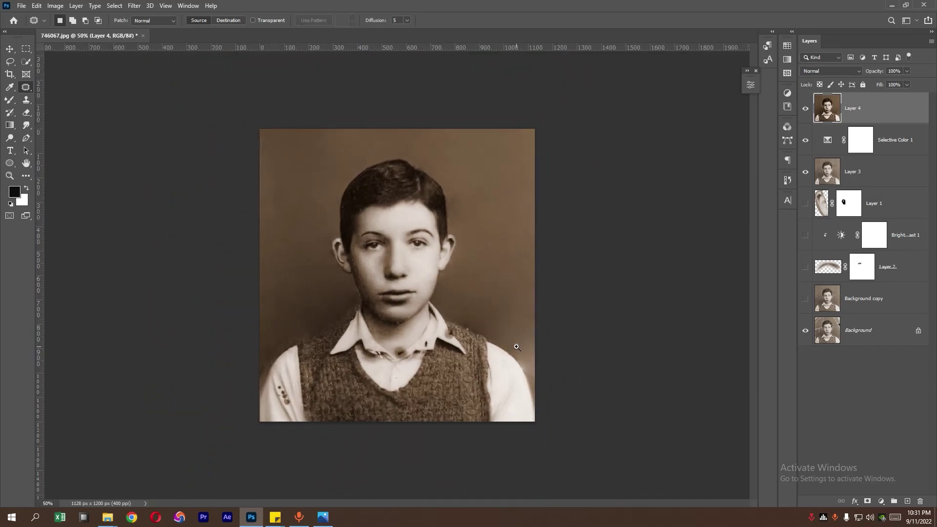
- Zoom in on the small speck above the left eye, then back out to the whole portrait
scroll(453, 361, up, 5)
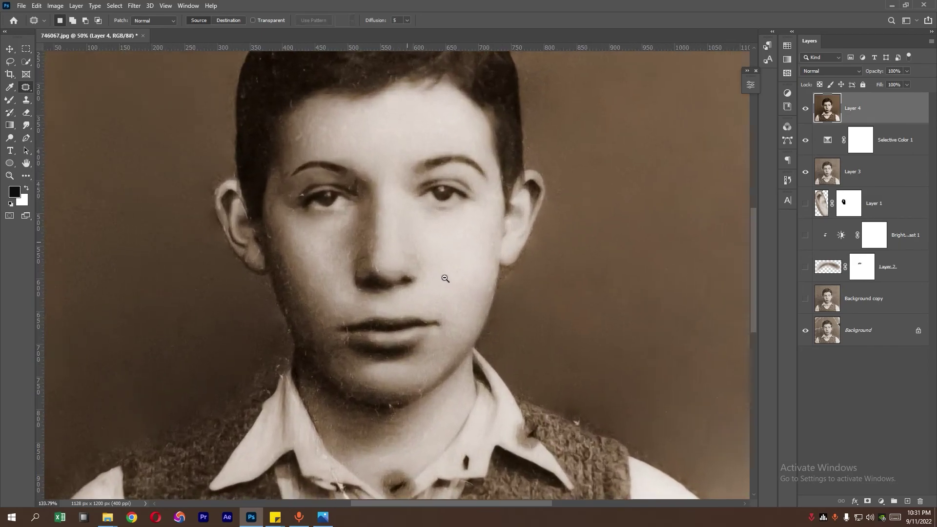
scroll(444, 278, up, 2)
scroll(452, 270, up, 3)
scroll(246, 146, up, 3)
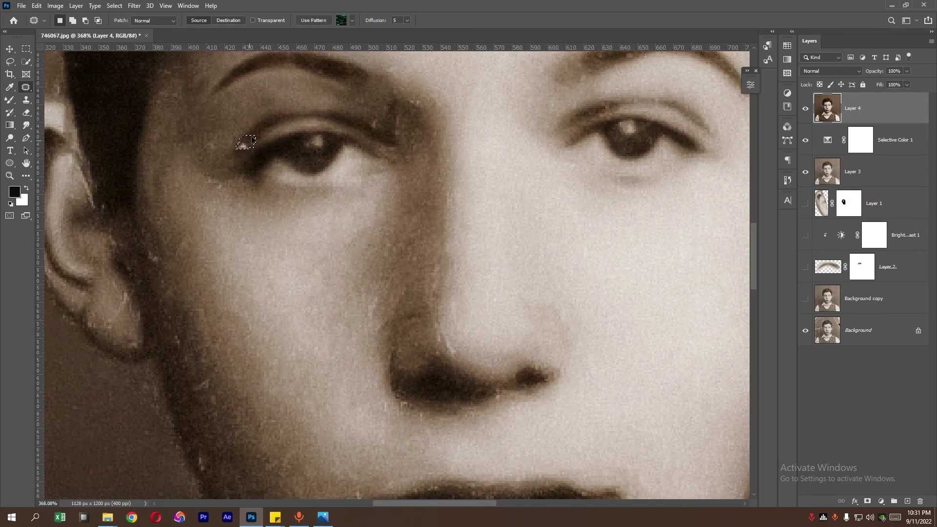
scroll(234, 140, down, 8)
scroll(324, 228, down, 1)
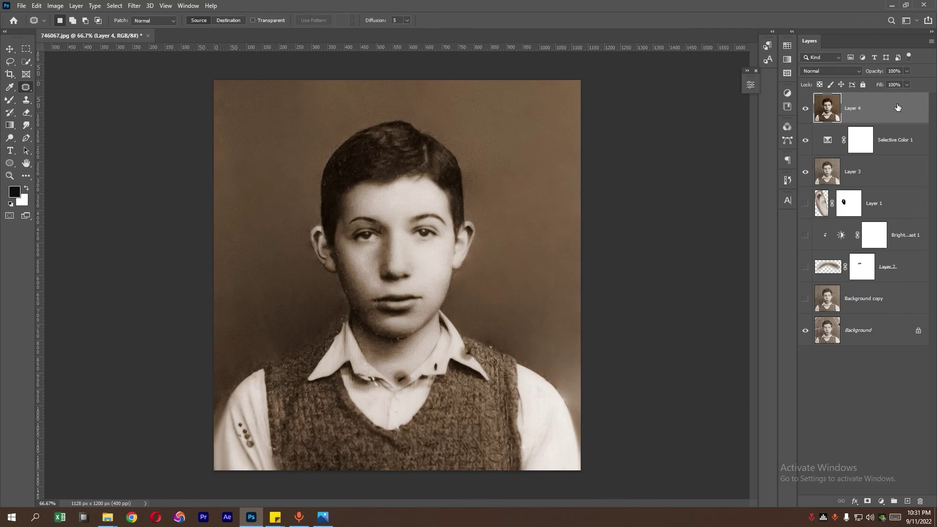
click(806, 109)
click(806, 109)
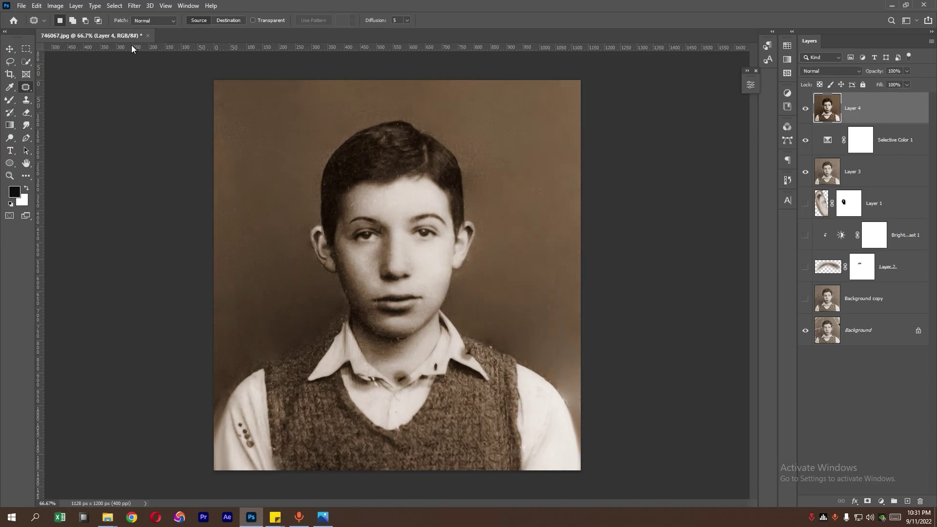